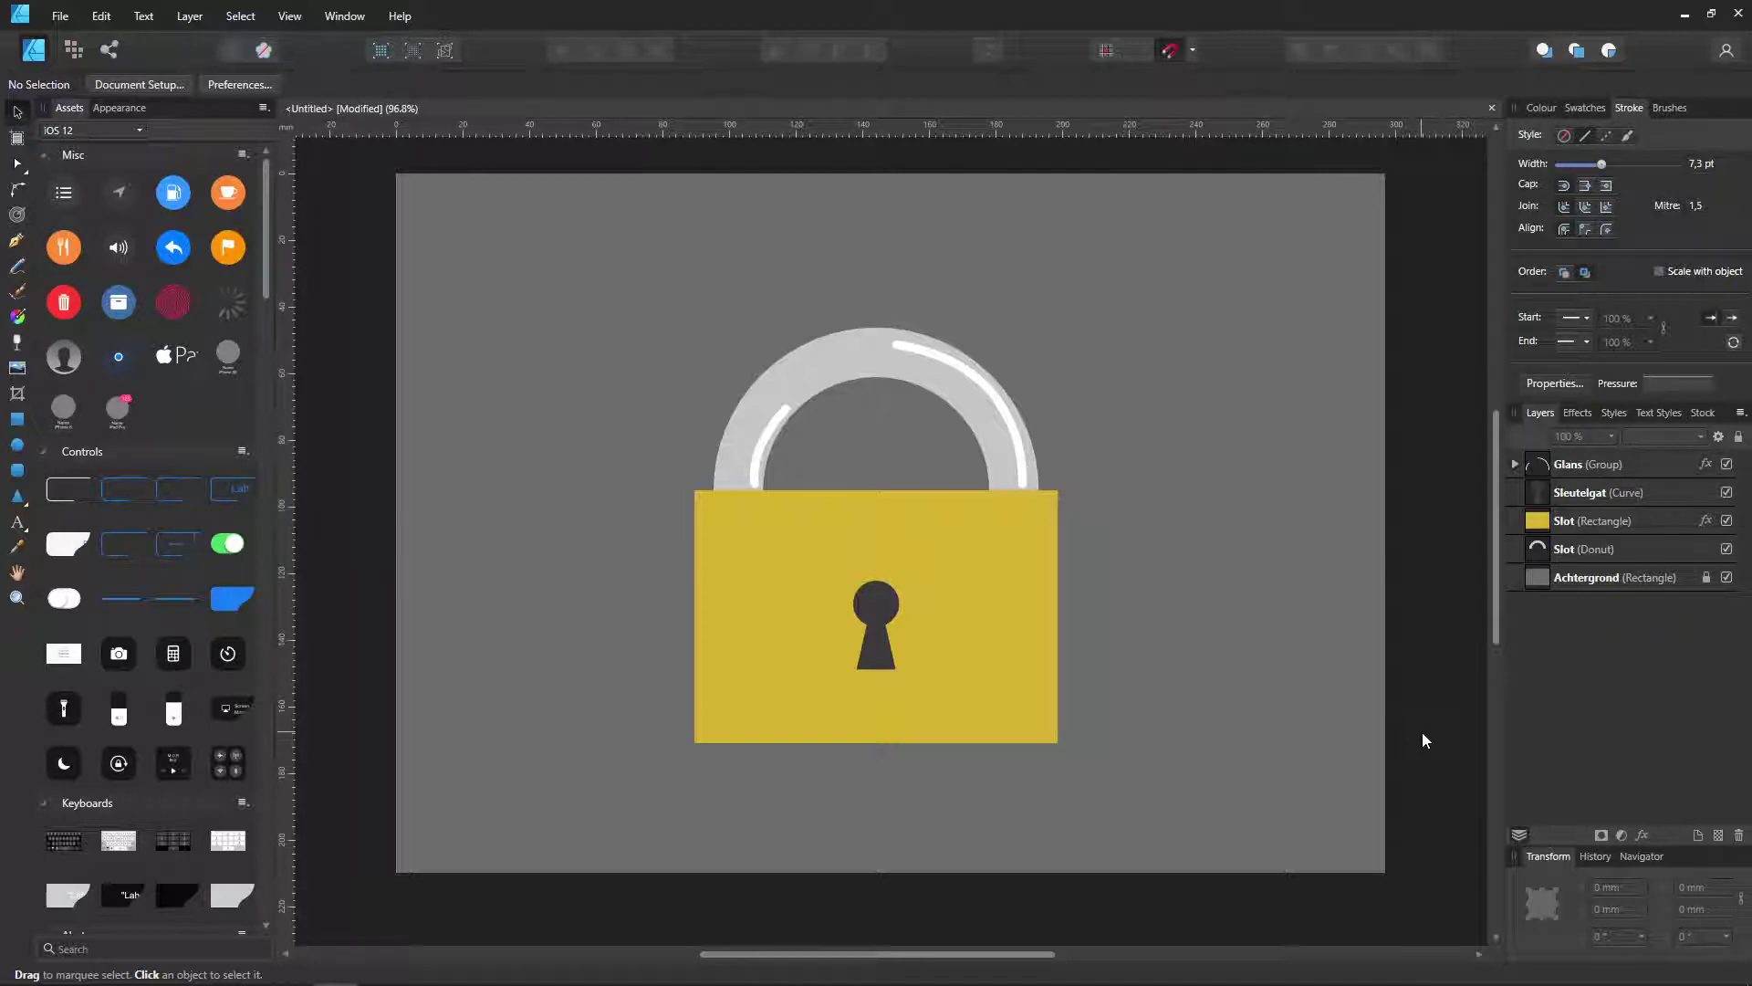
Step: Browse the Effects list and view options, then return to the Layers list
click(1581, 413)
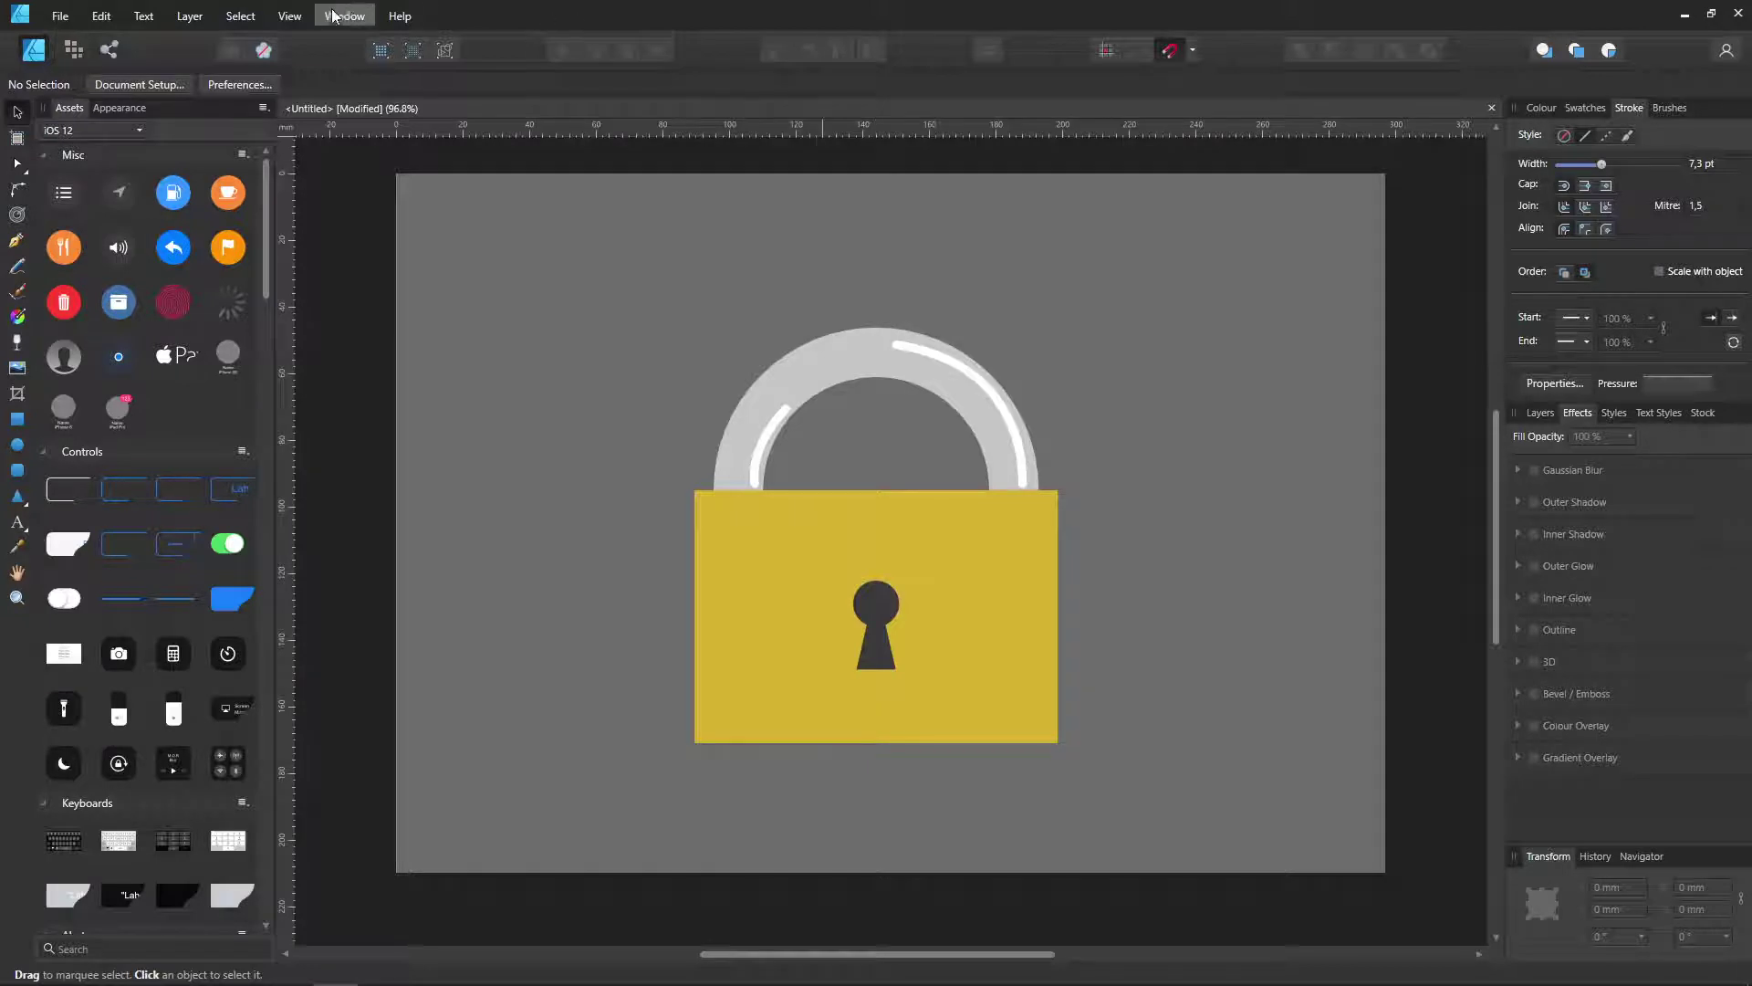
click(290, 15)
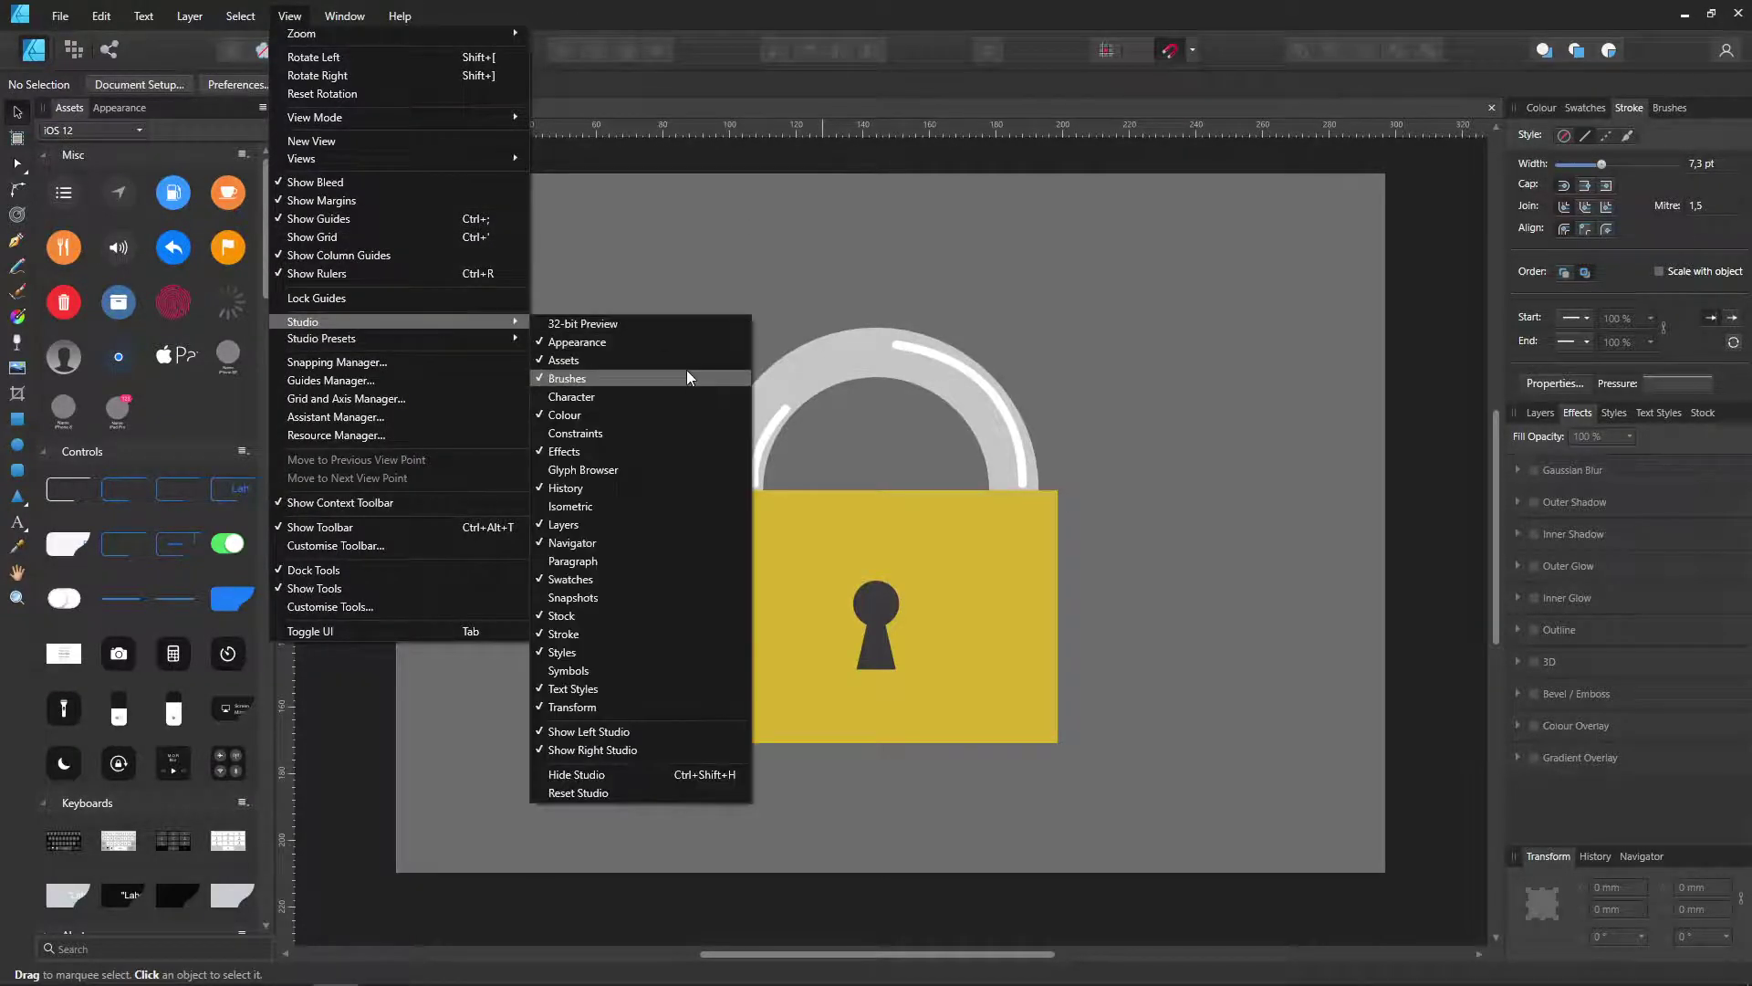
mouse_move(304, 322)
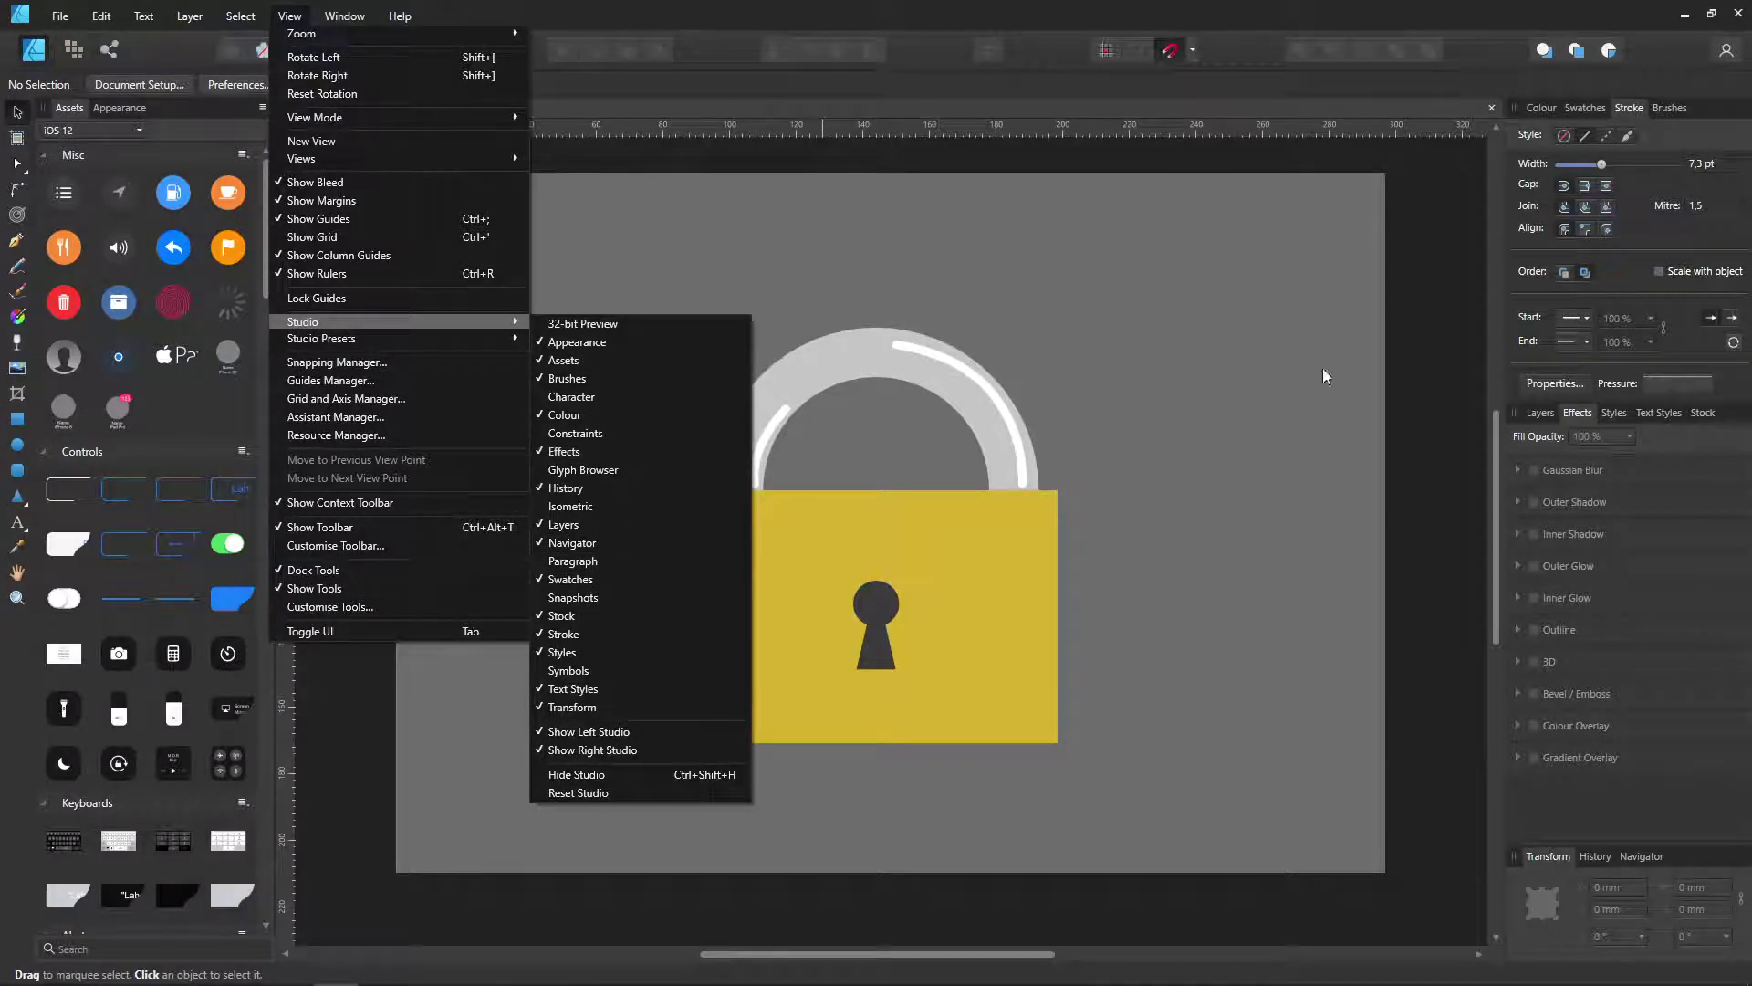
click(1515, 379)
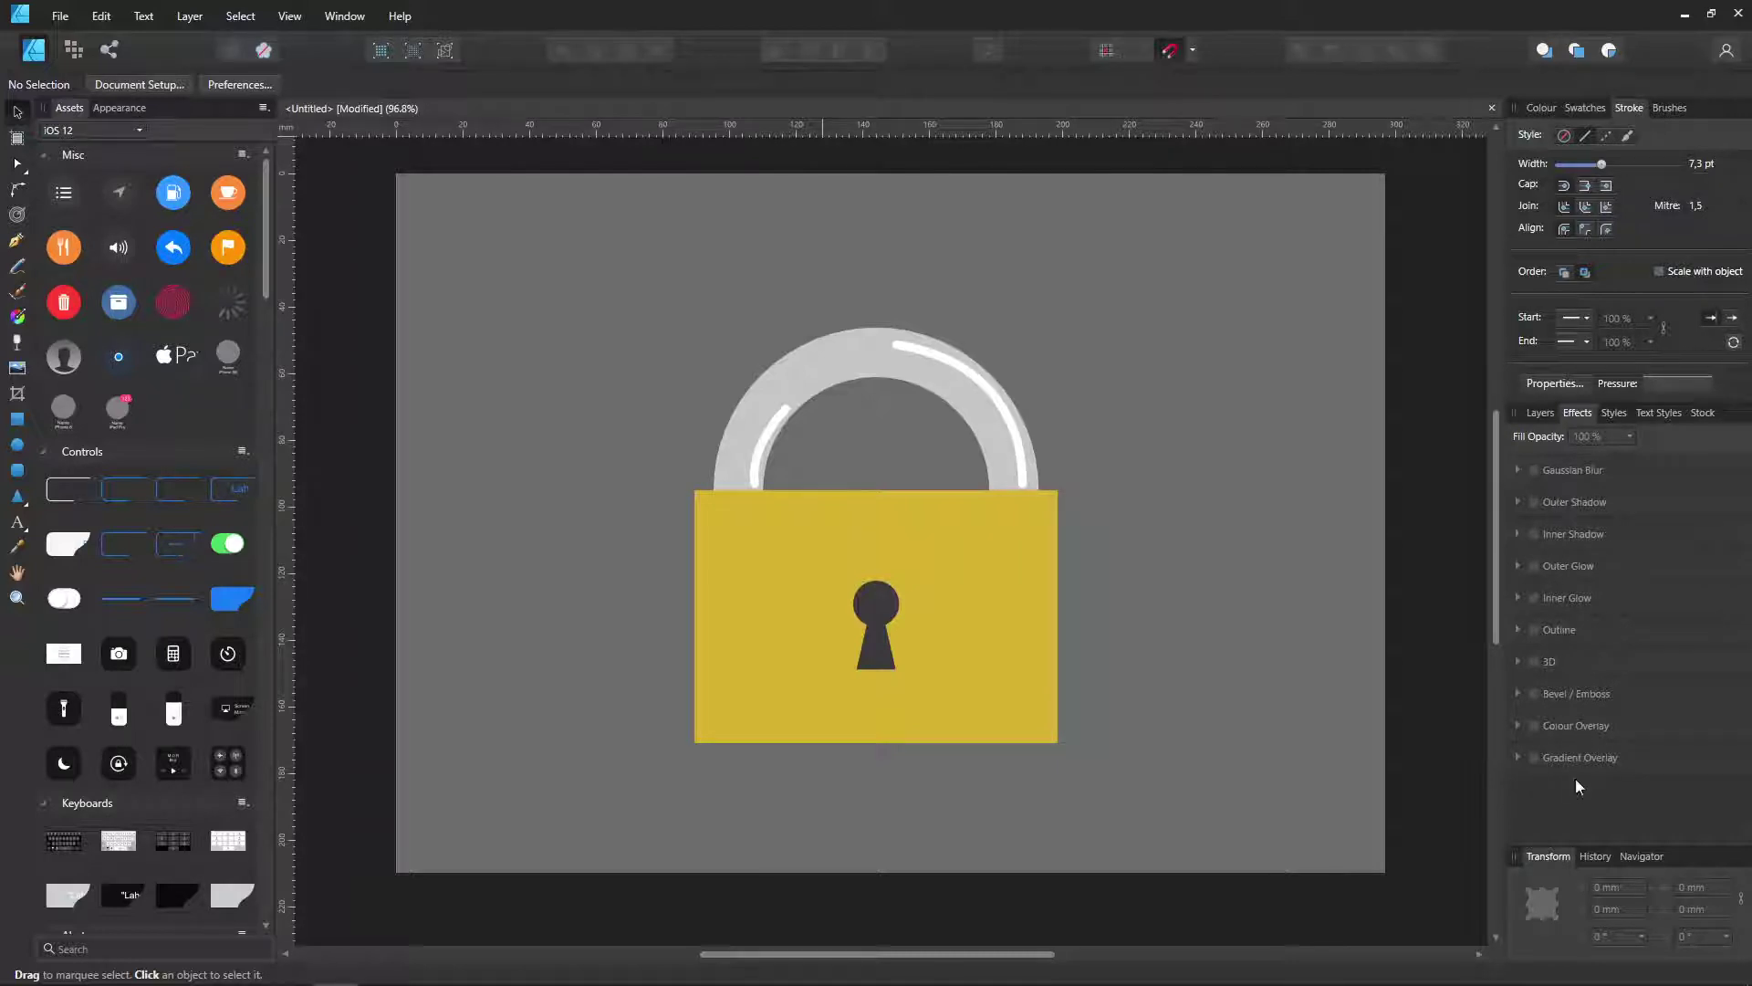
click(1535, 471)
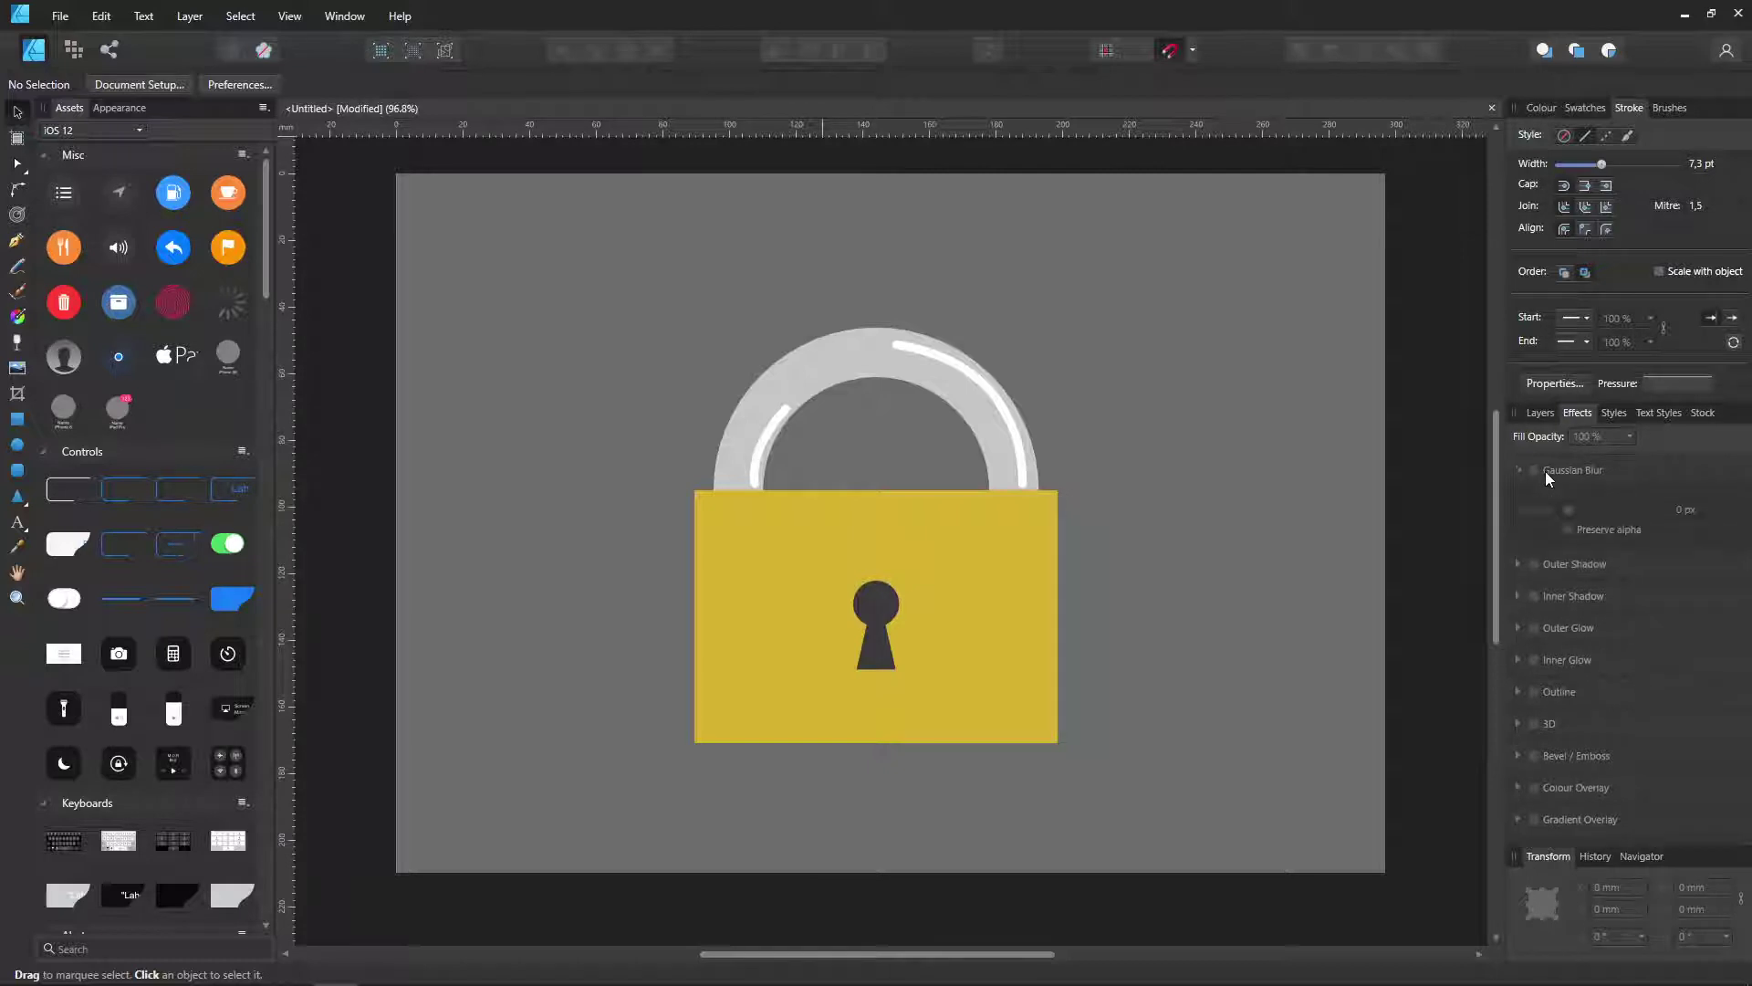
click(1546, 471)
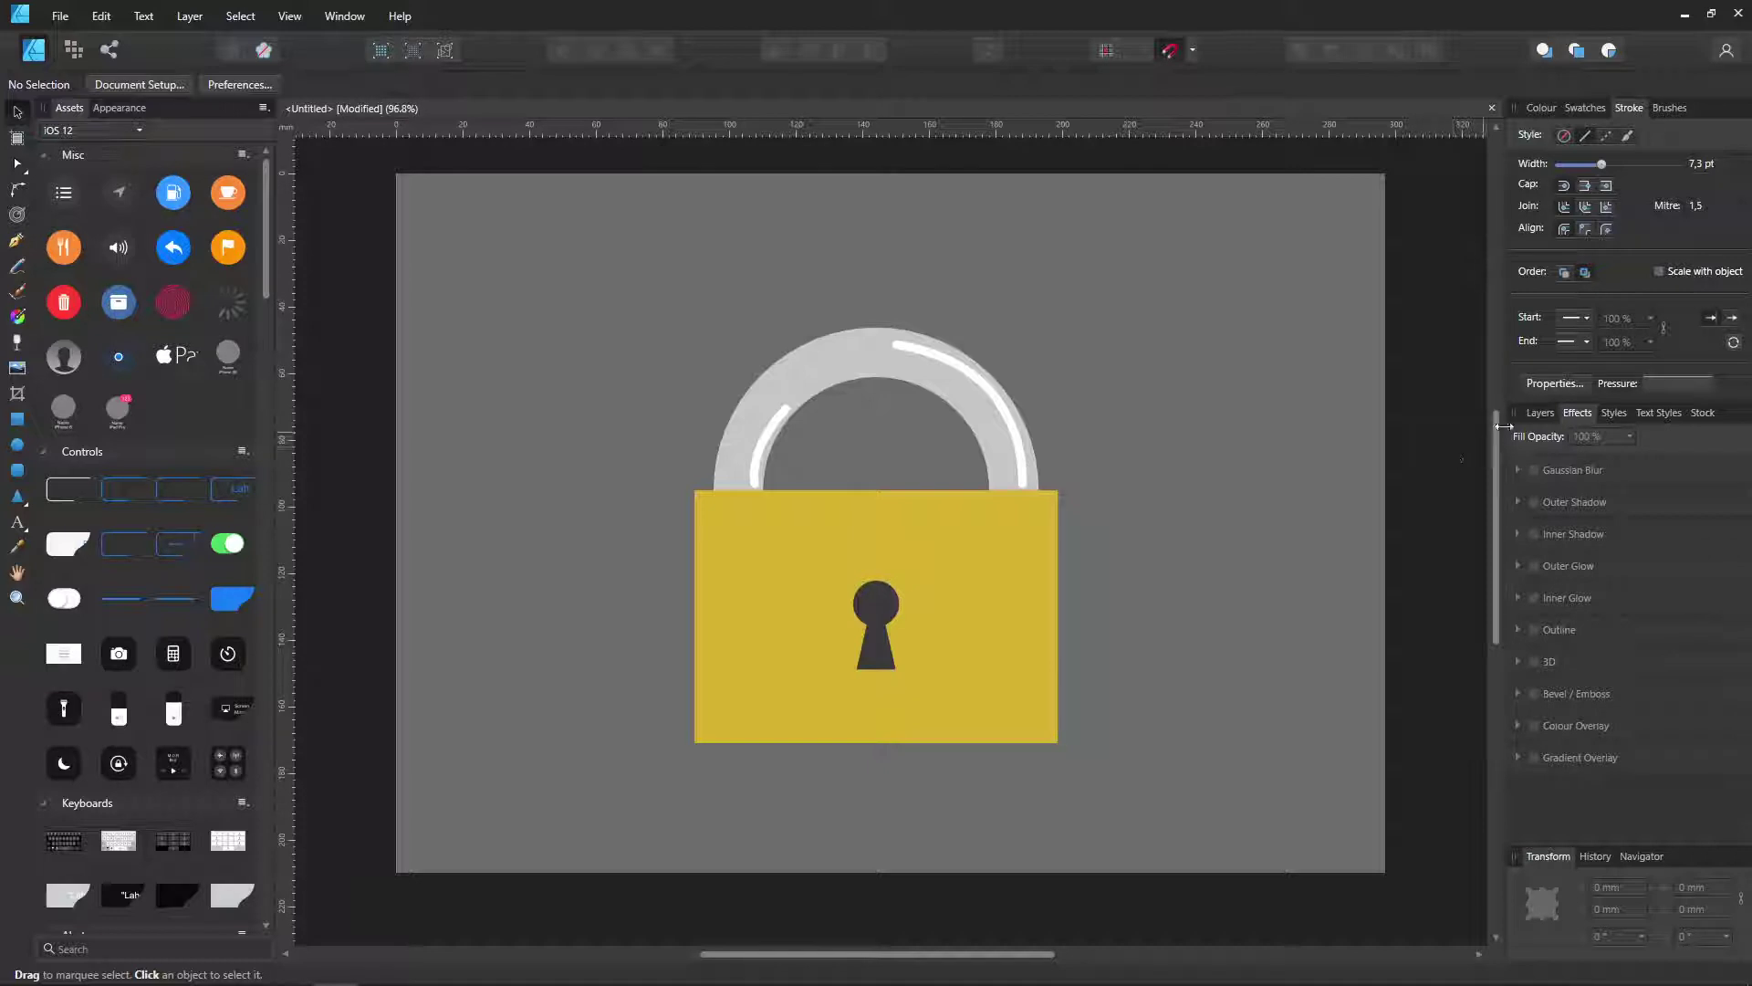
click(1549, 414)
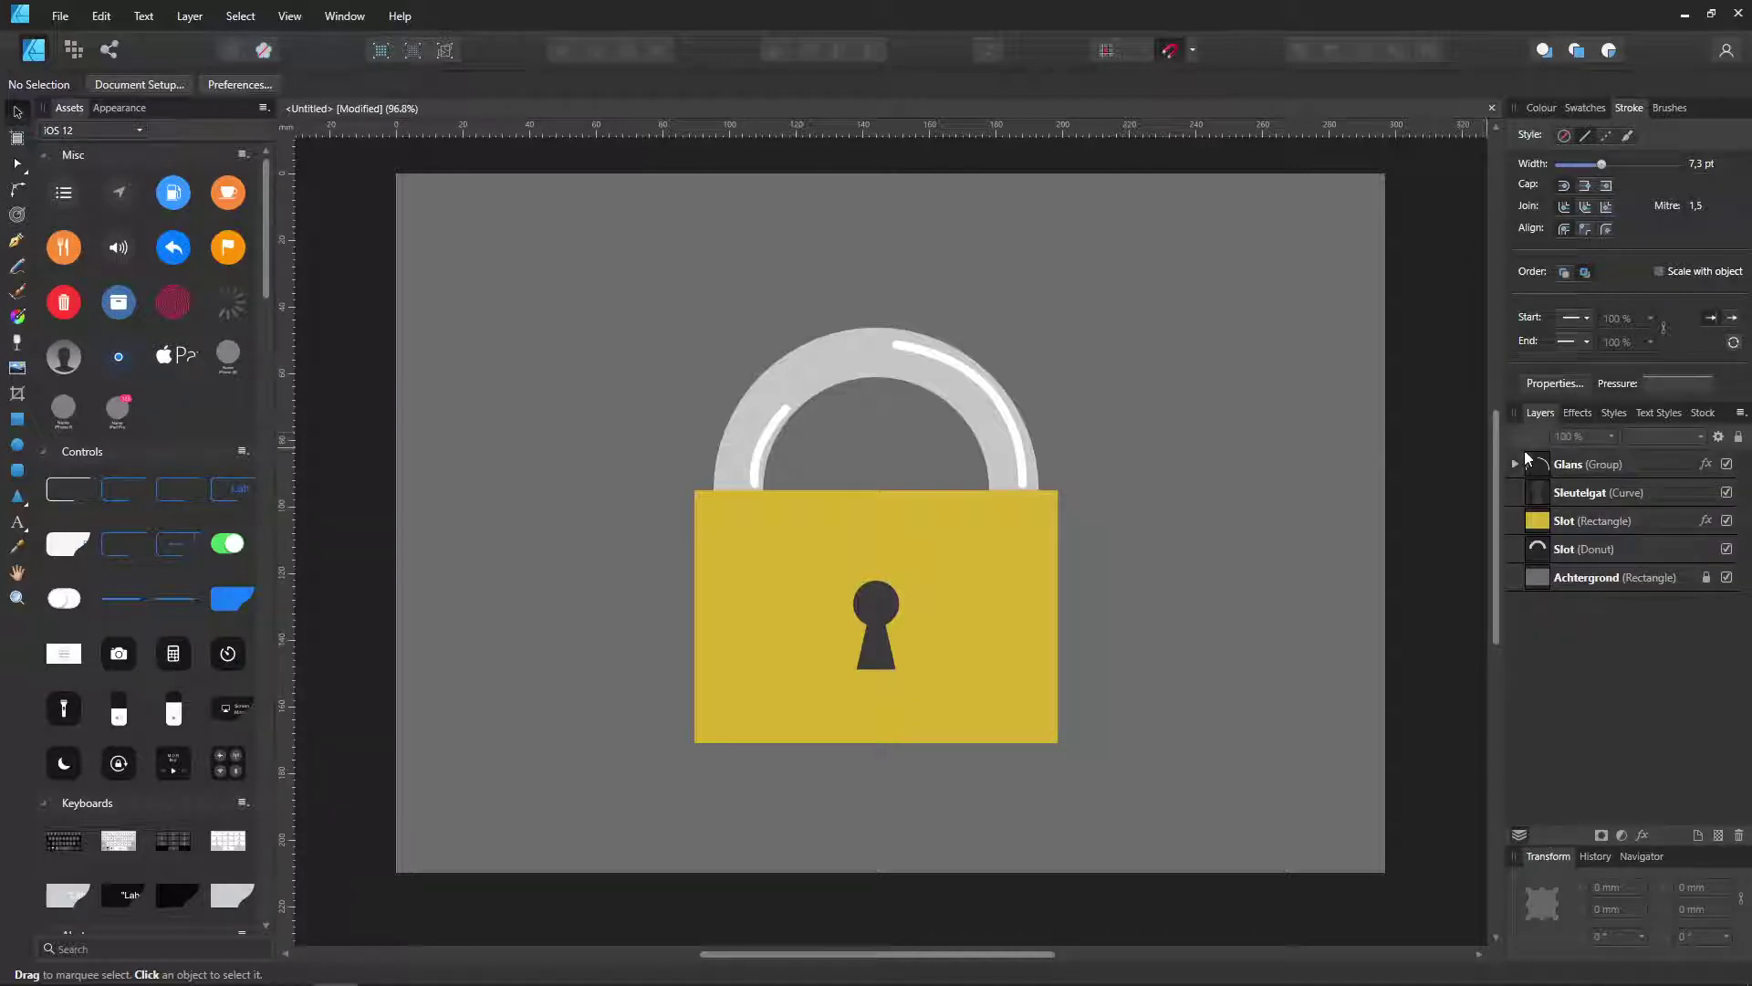
Step: Give the Glans highlight group a Gaussian Blur with a 14.7 px radius
click(1570, 467)
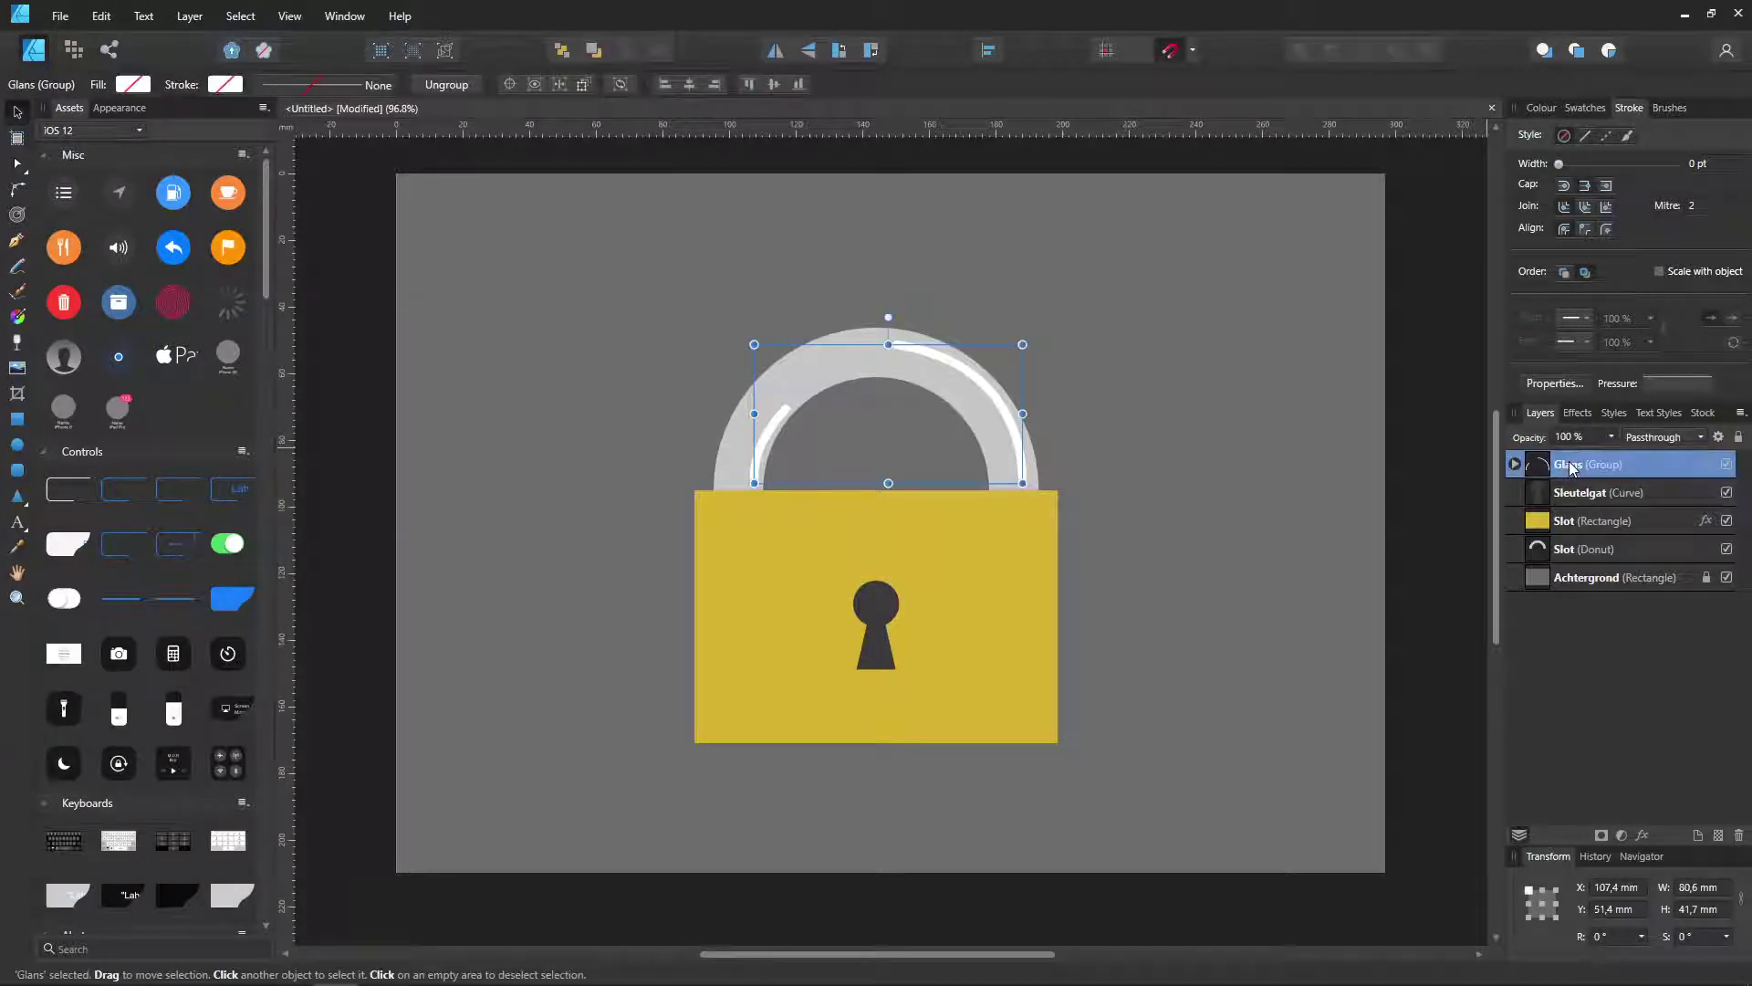
click(1578, 415)
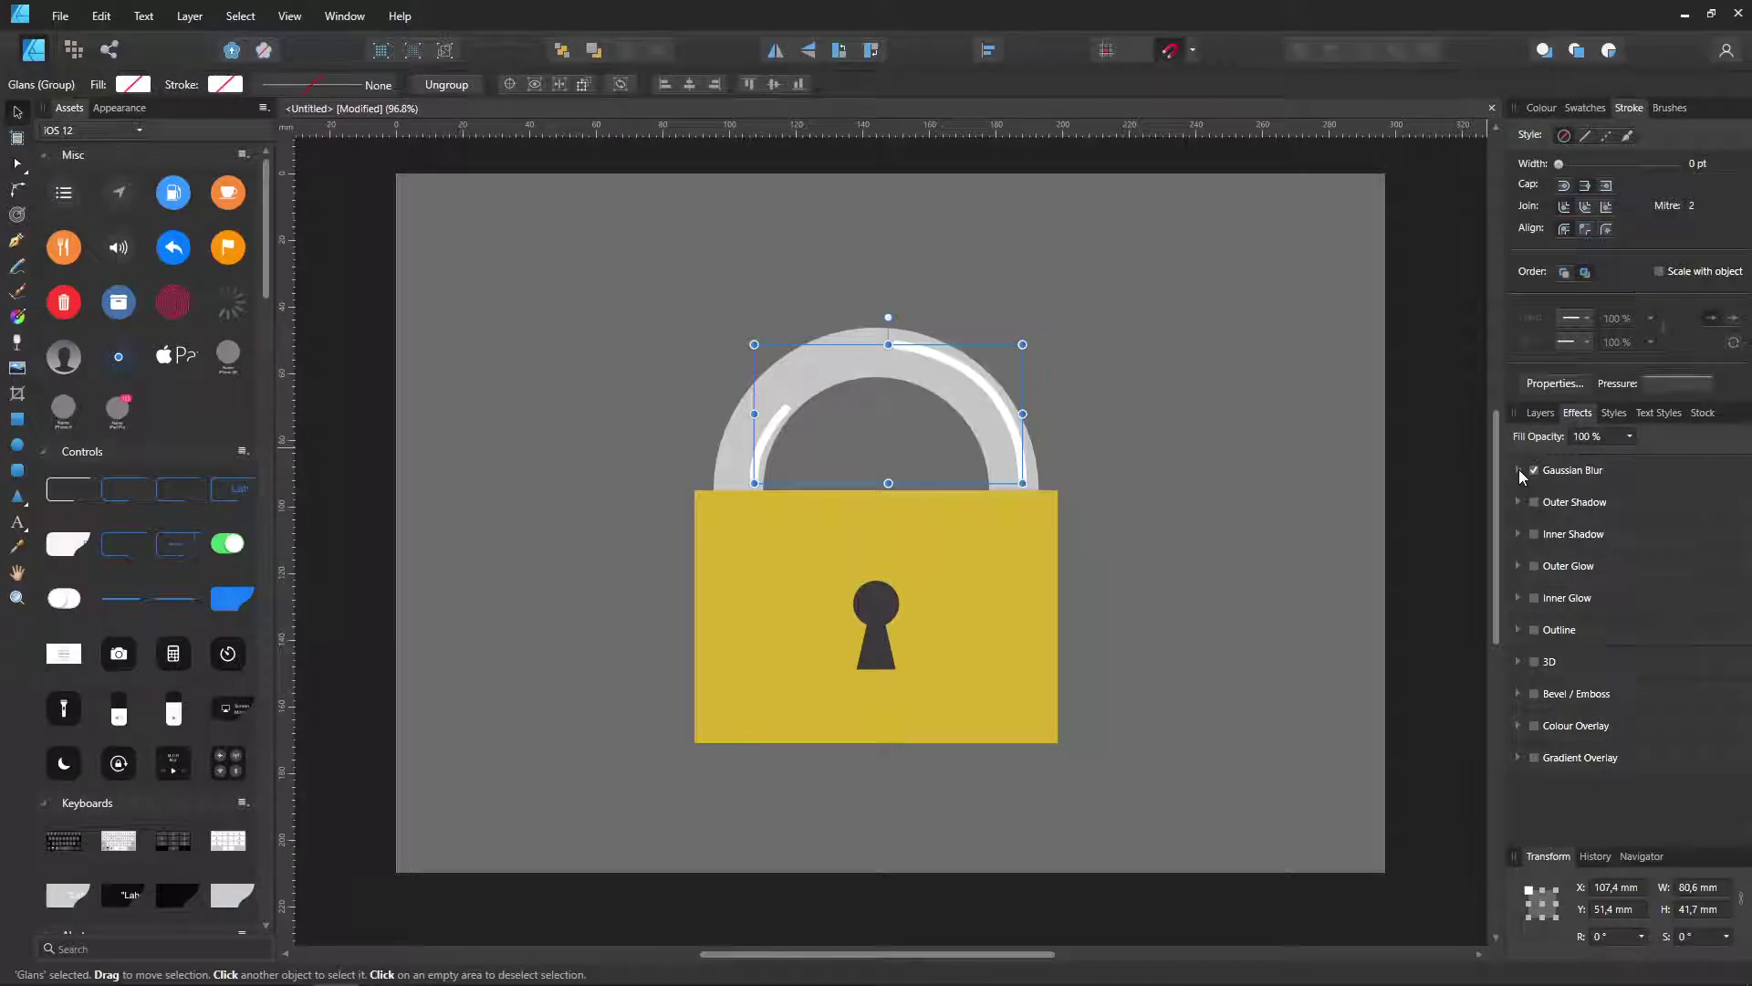
click(1520, 470)
click(1537, 470)
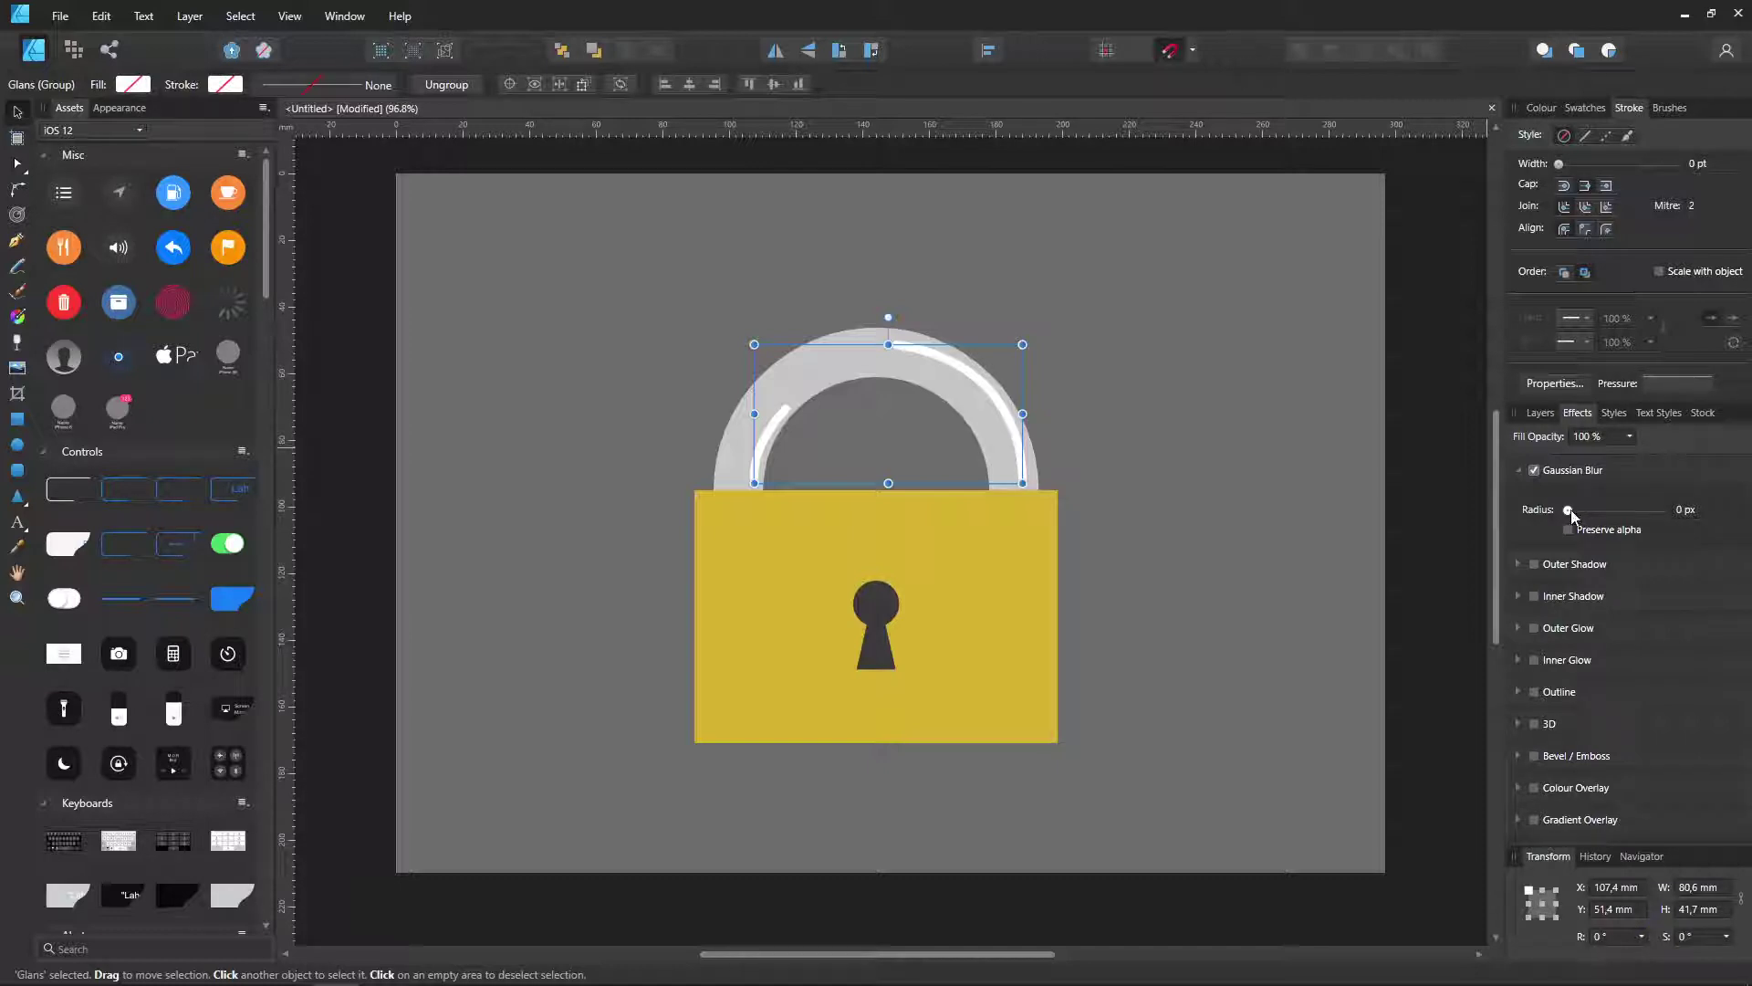
drag(1570, 514, 1570, 514)
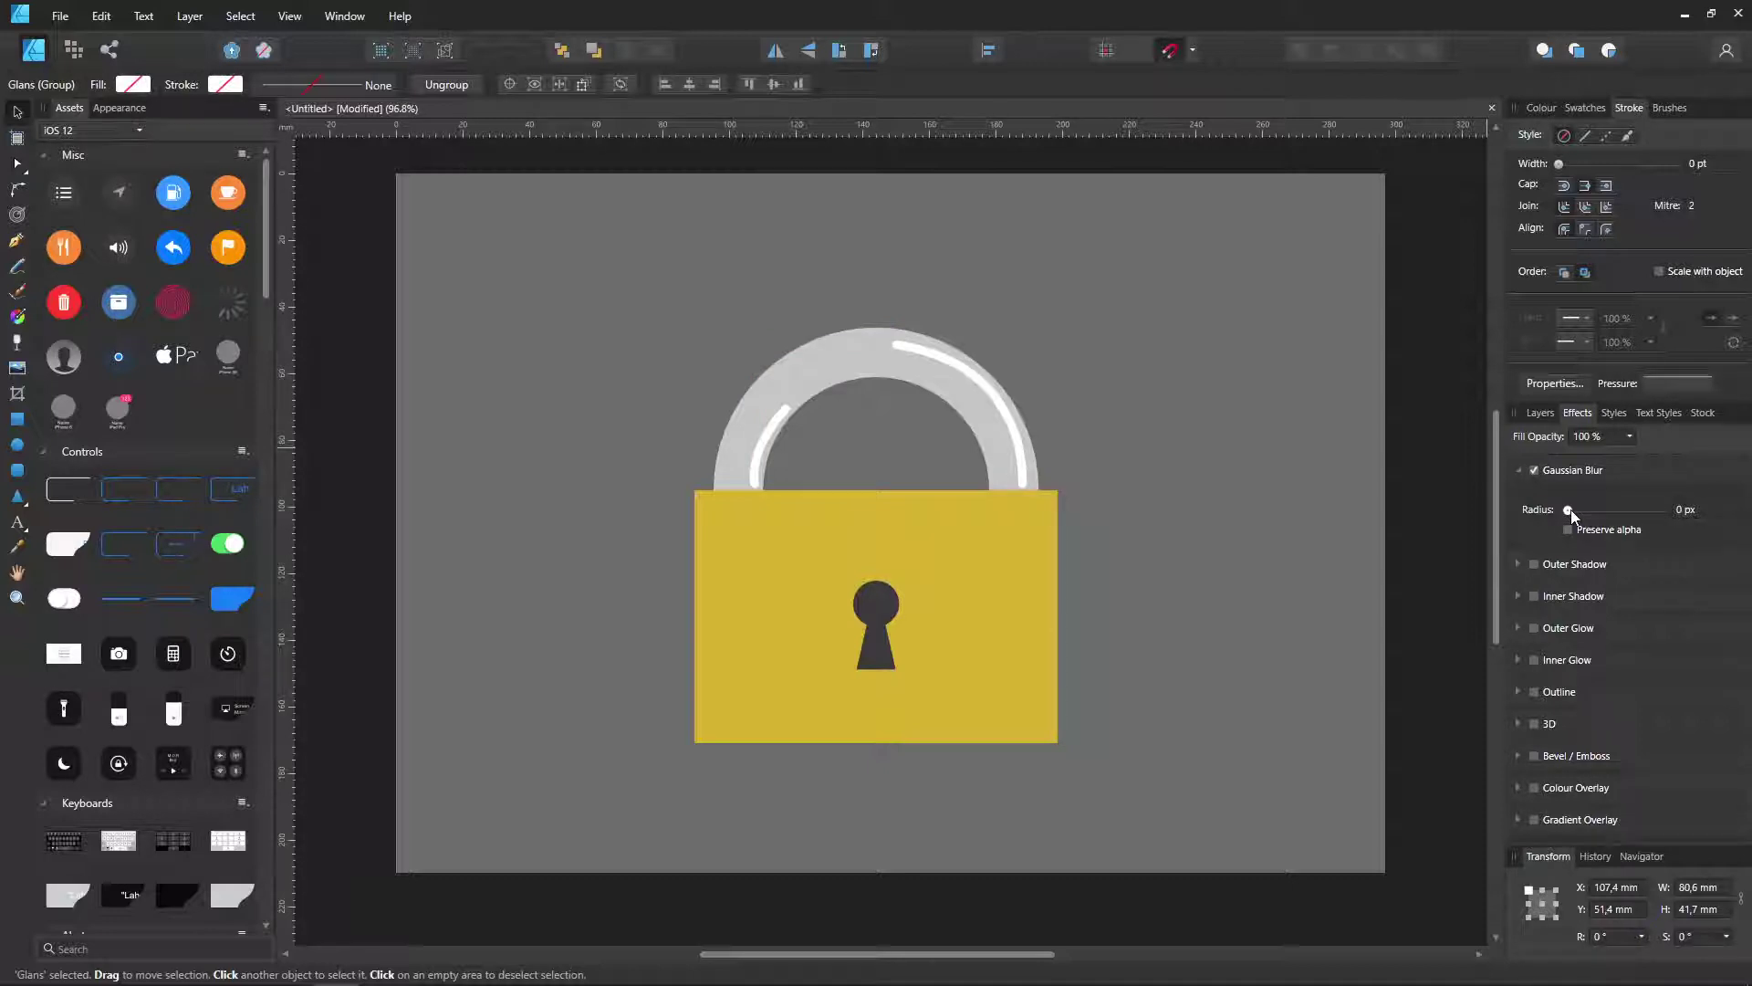
drag(1571, 514, 1584, 517)
drag(1584, 517, 1568, 512)
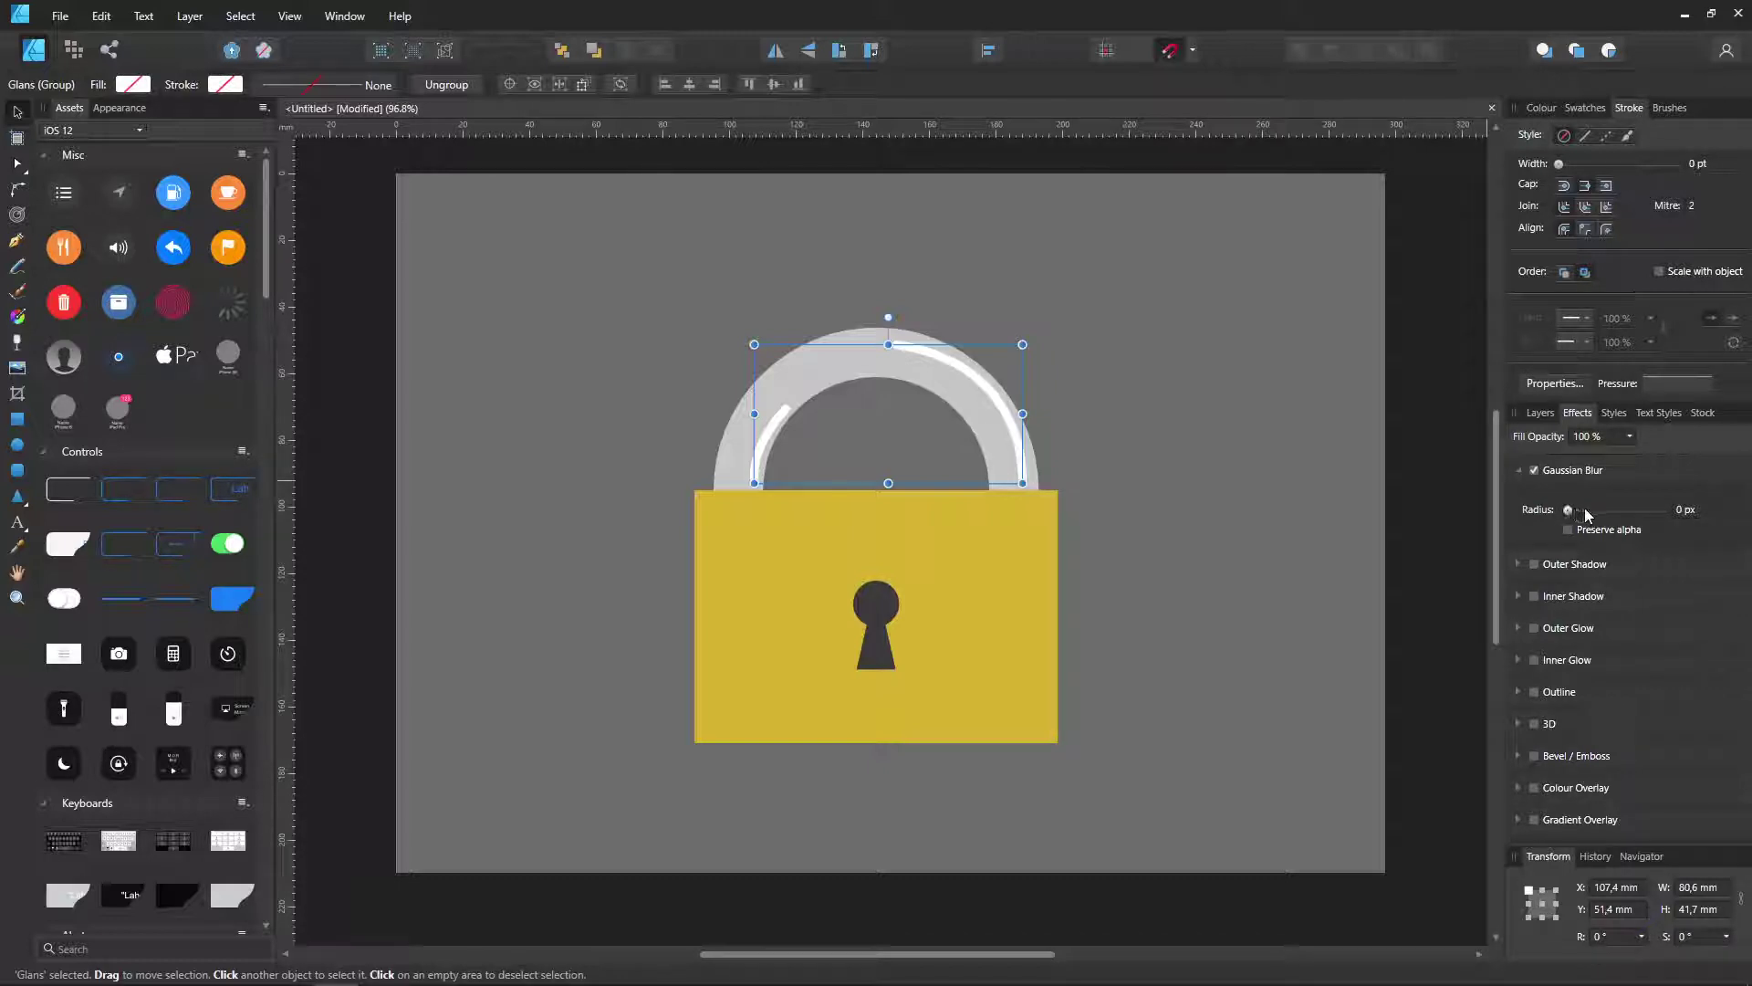
drag(1569, 509, 1612, 511)
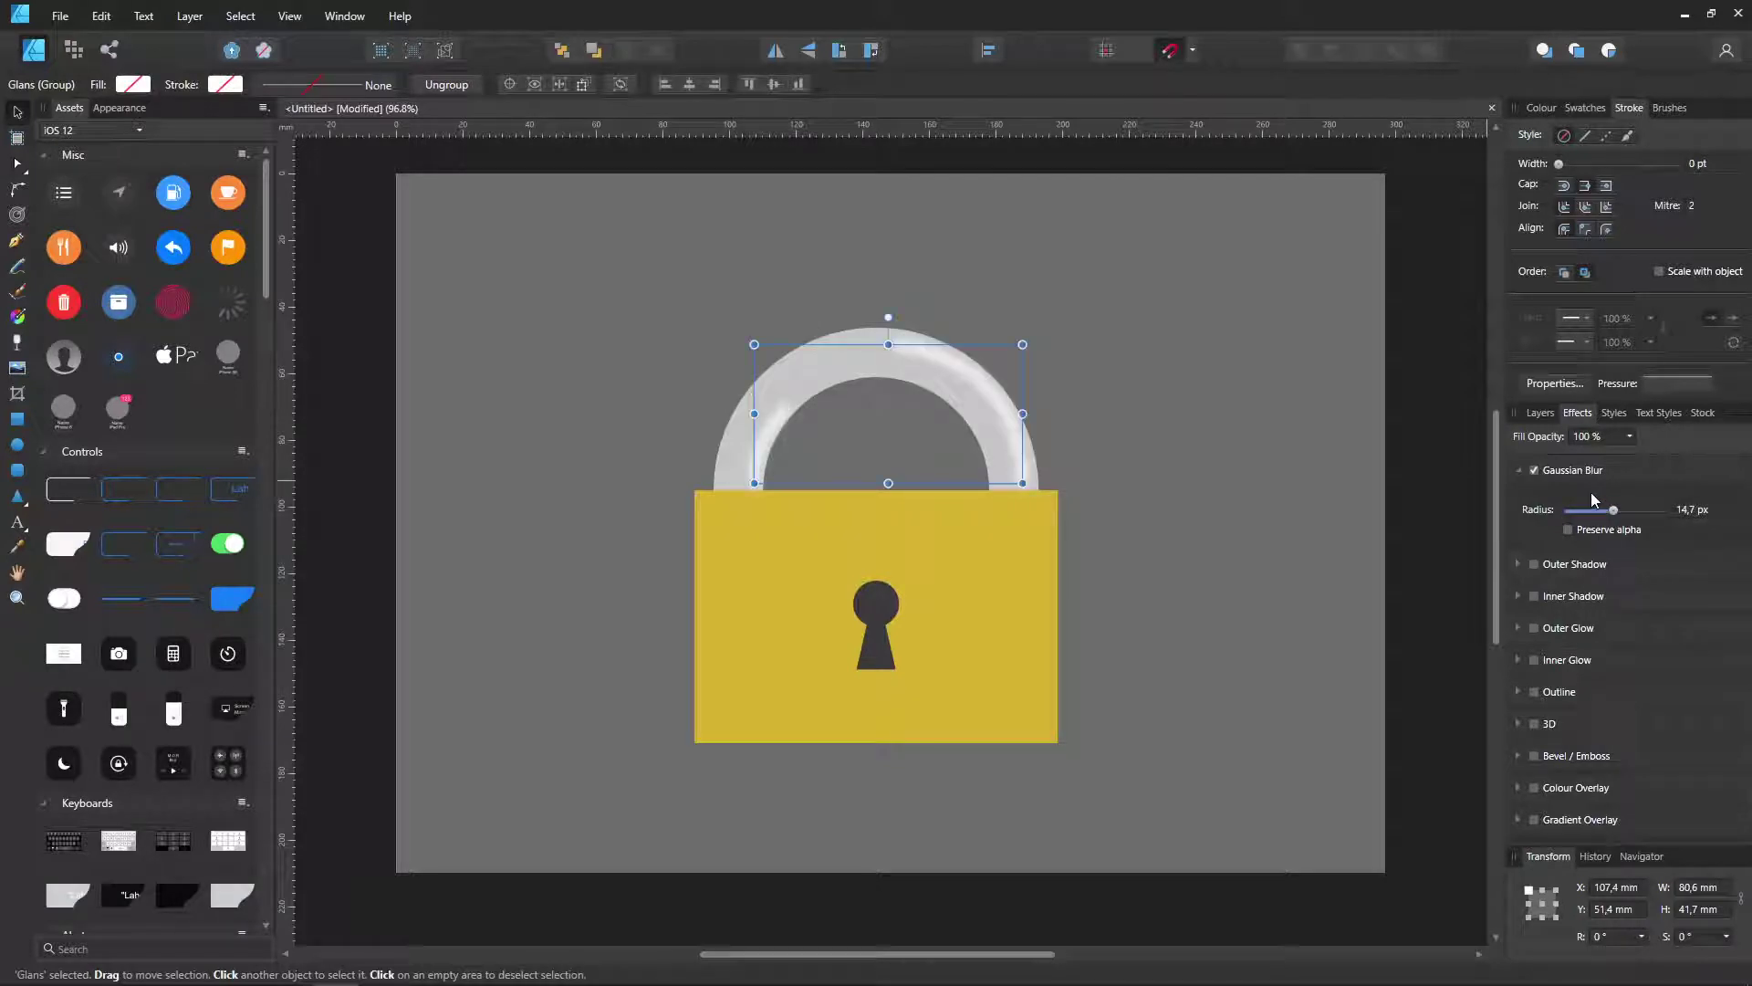
click(1519, 471)
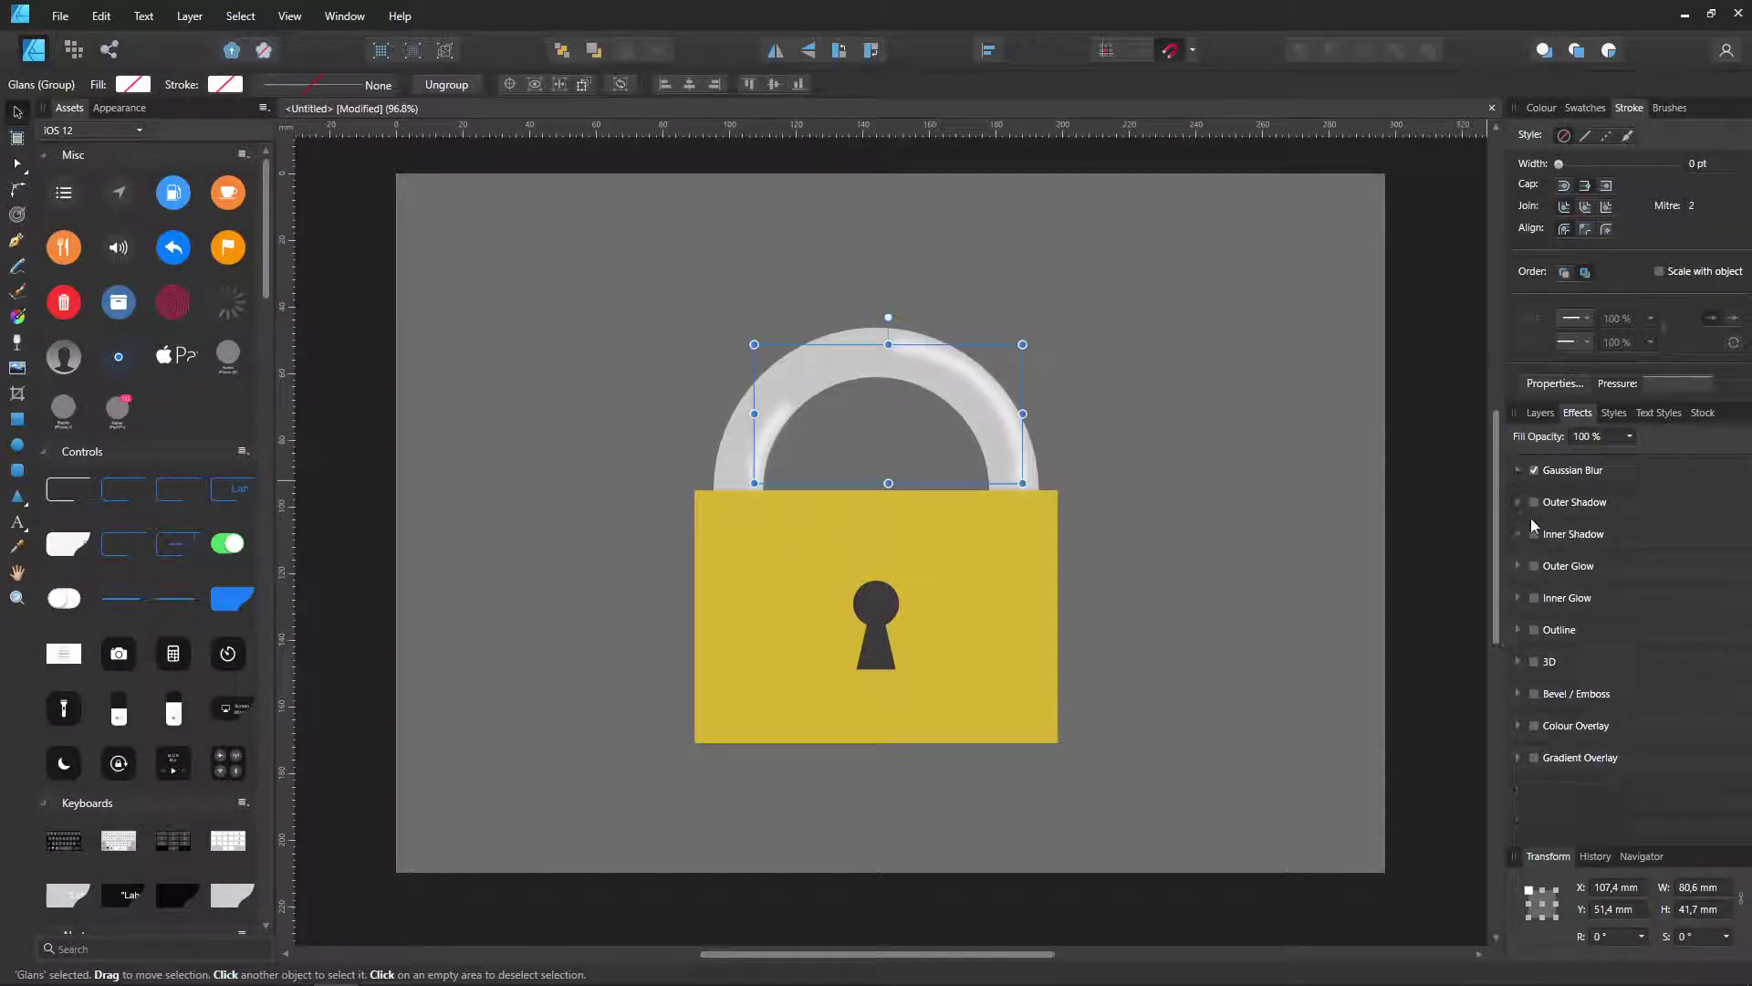
click(1517, 470)
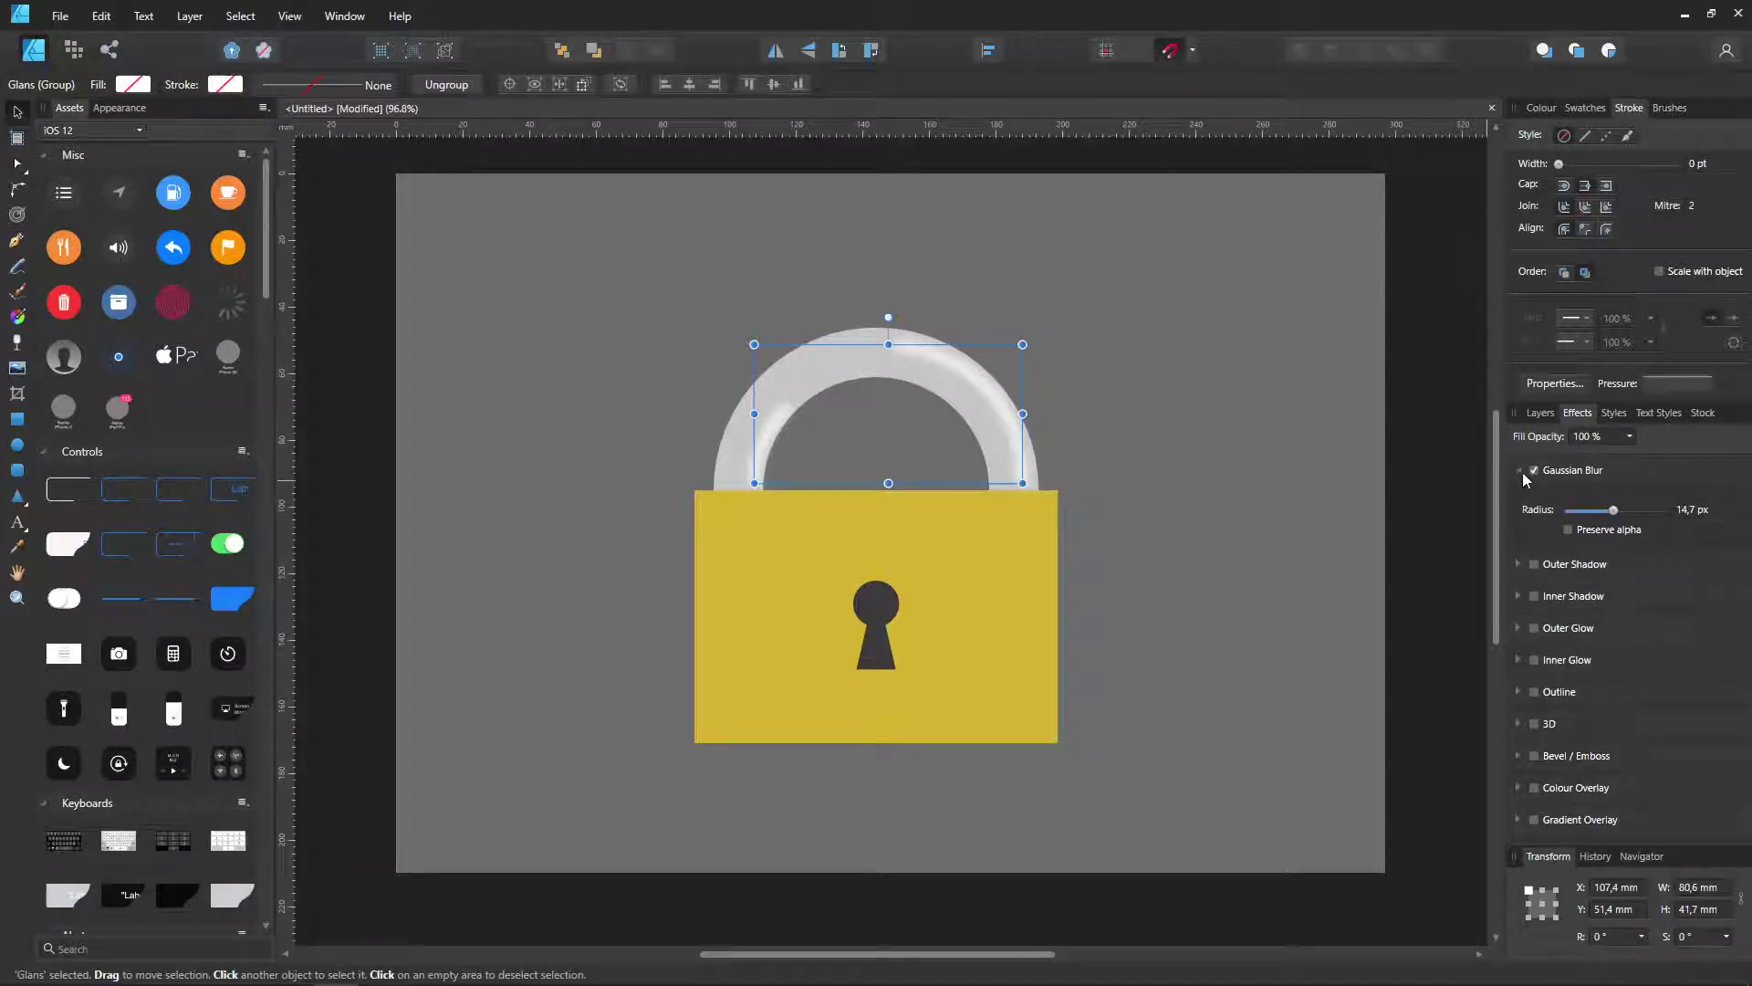
Step: Select the Slot (Rectangle) body and Slot (Donut) shackle layers together
click(1520, 472)
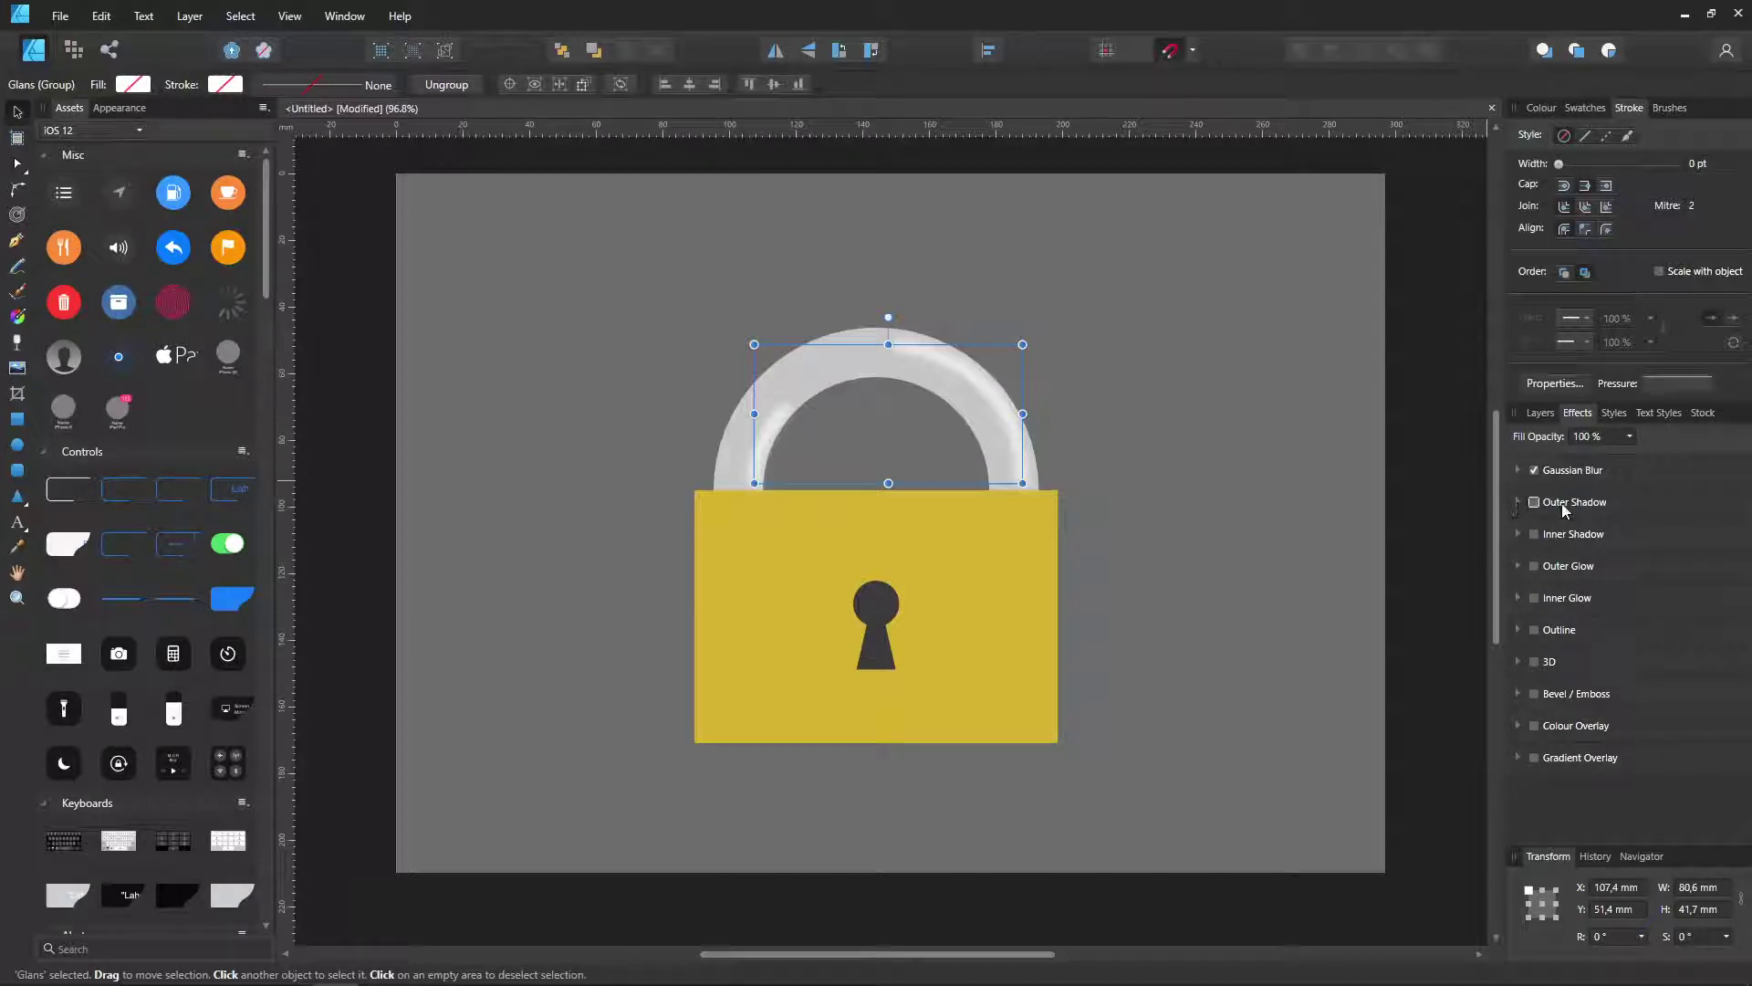
click(1519, 502)
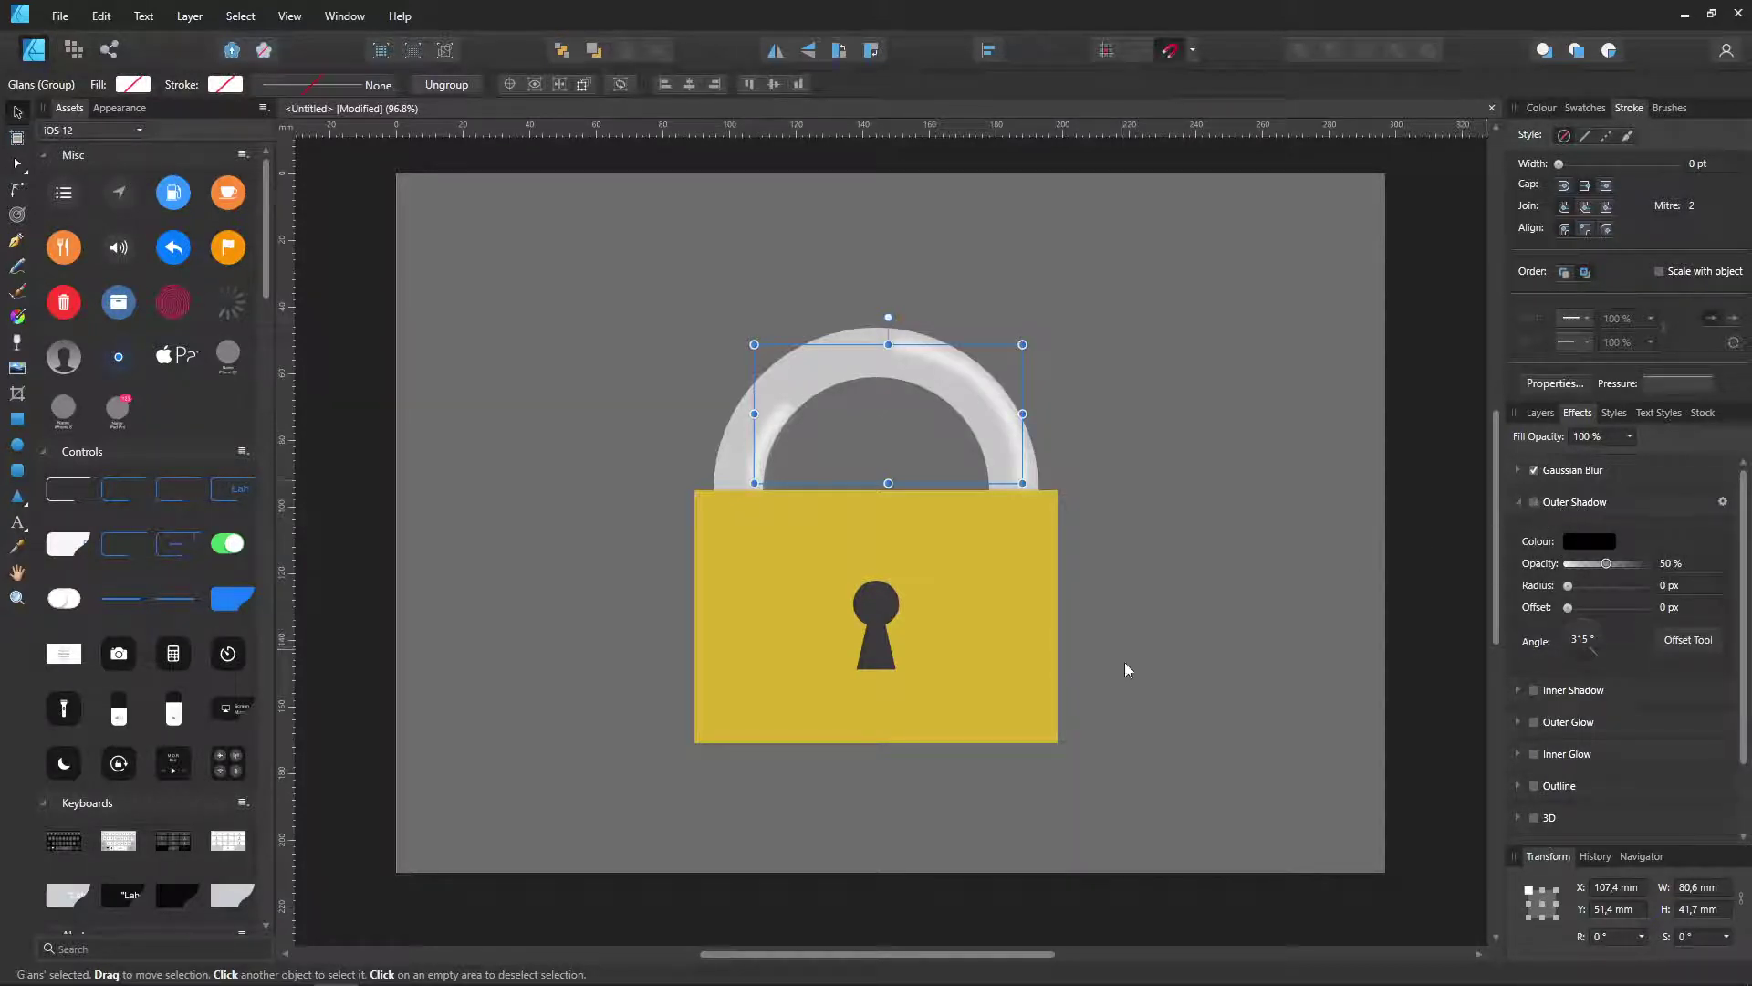
click(1539, 415)
click(1569, 528)
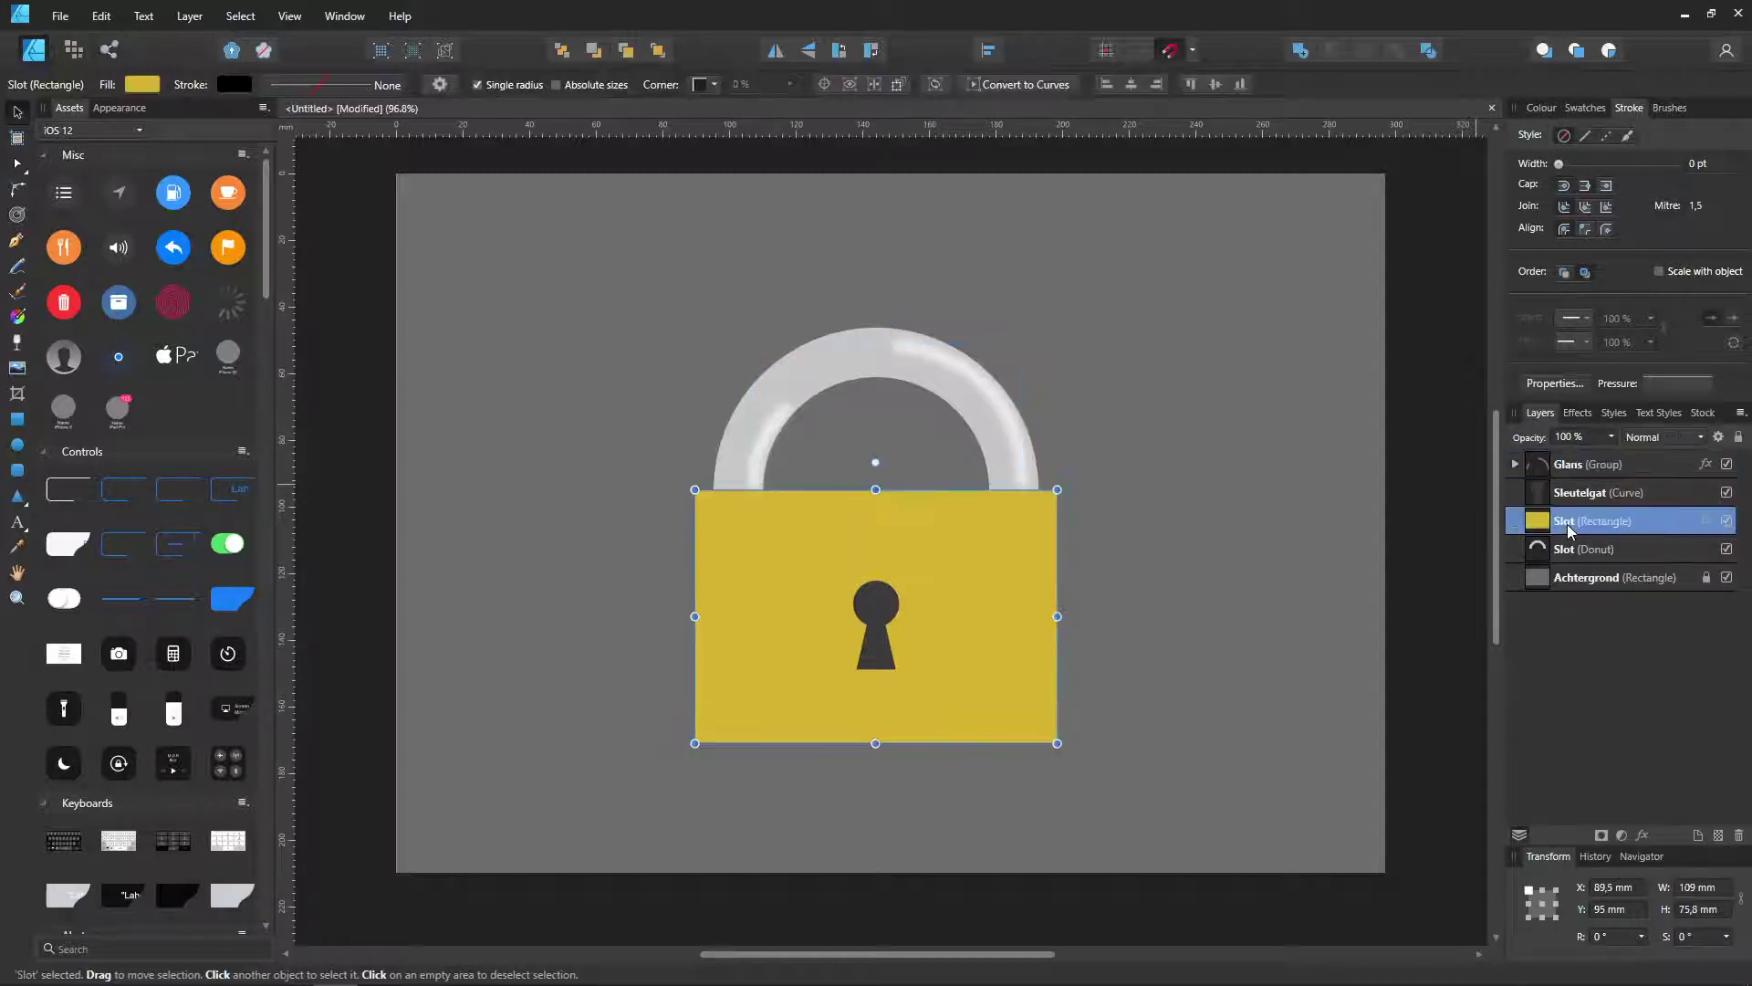
shift+click(1569, 560)
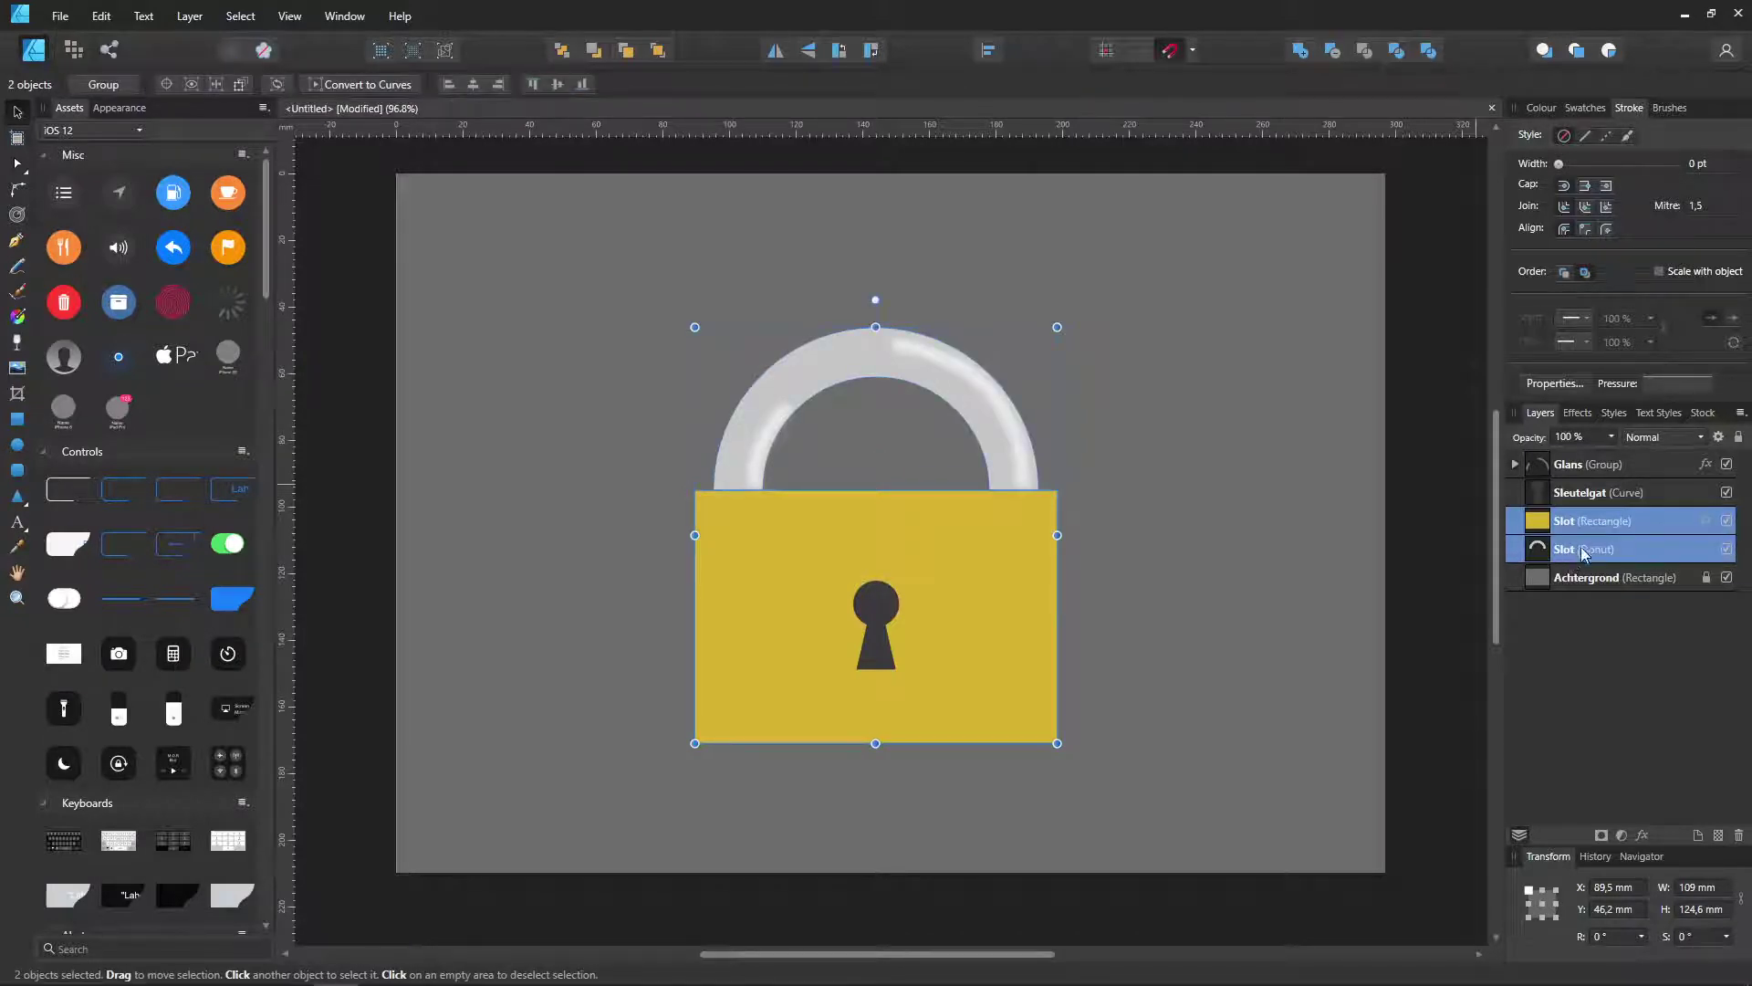
Step: Enable Outer Shadow on both lock parts: 100 px radius, 315° angle, 38.3 px offset
click(1577, 412)
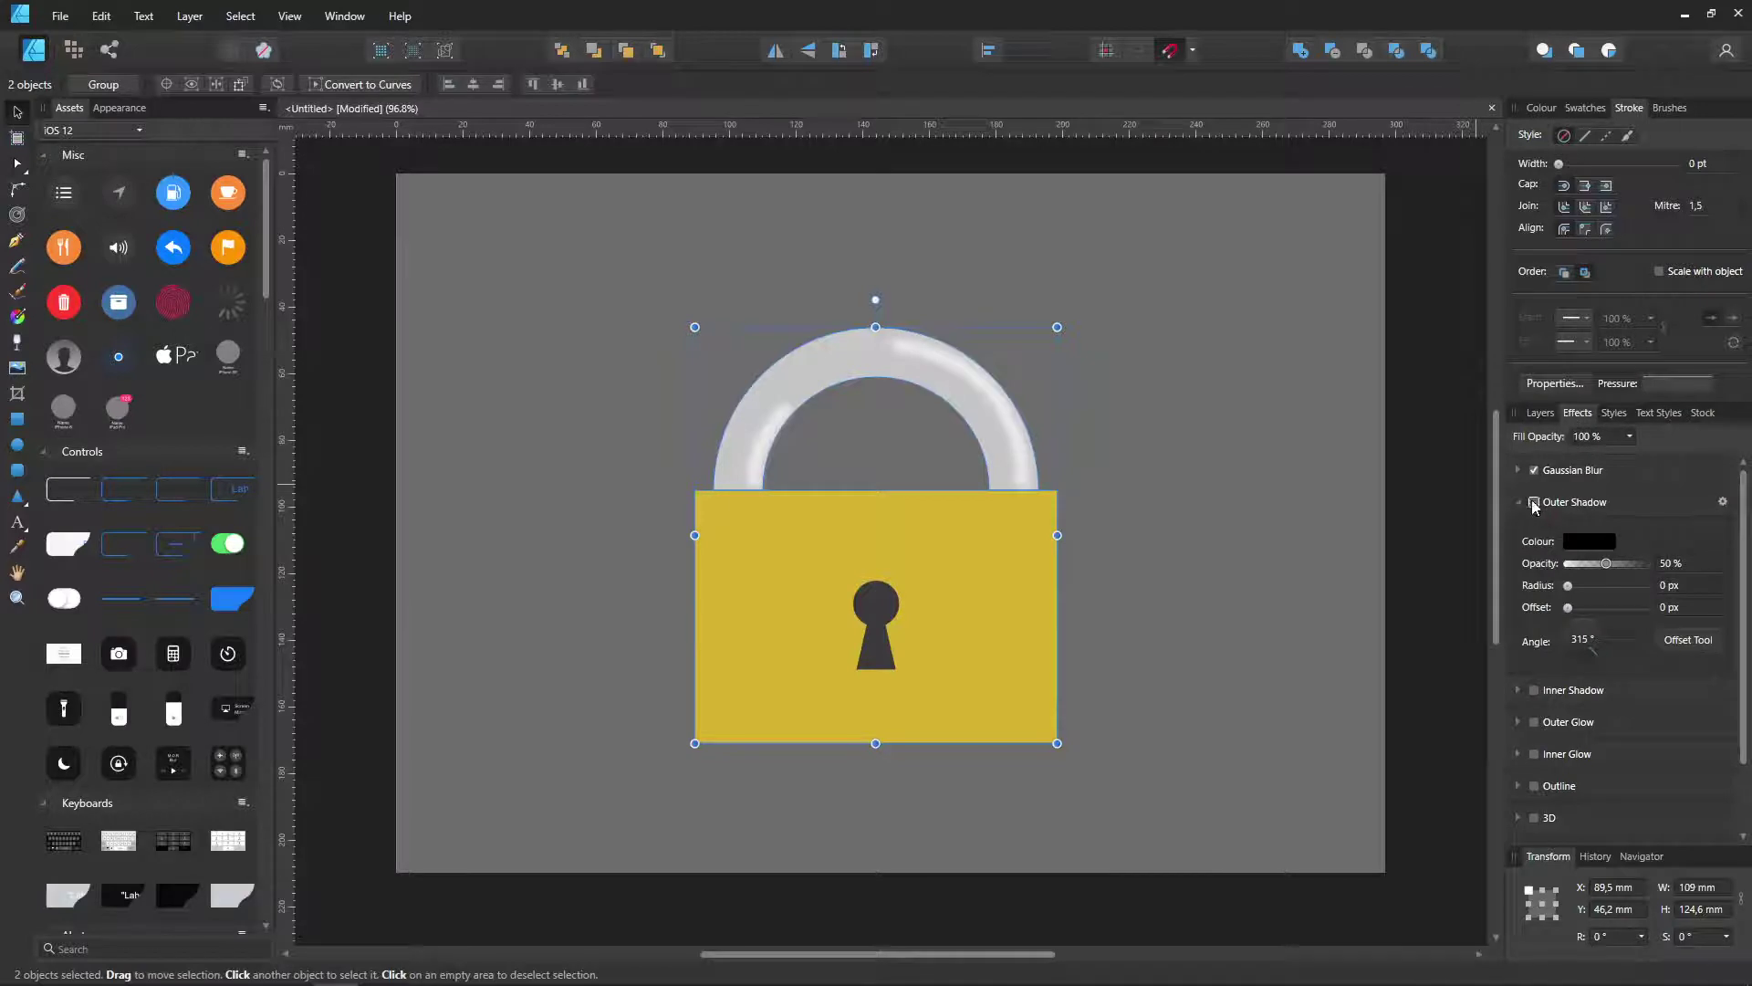
click(1534, 502)
drag(1568, 586, 1645, 586)
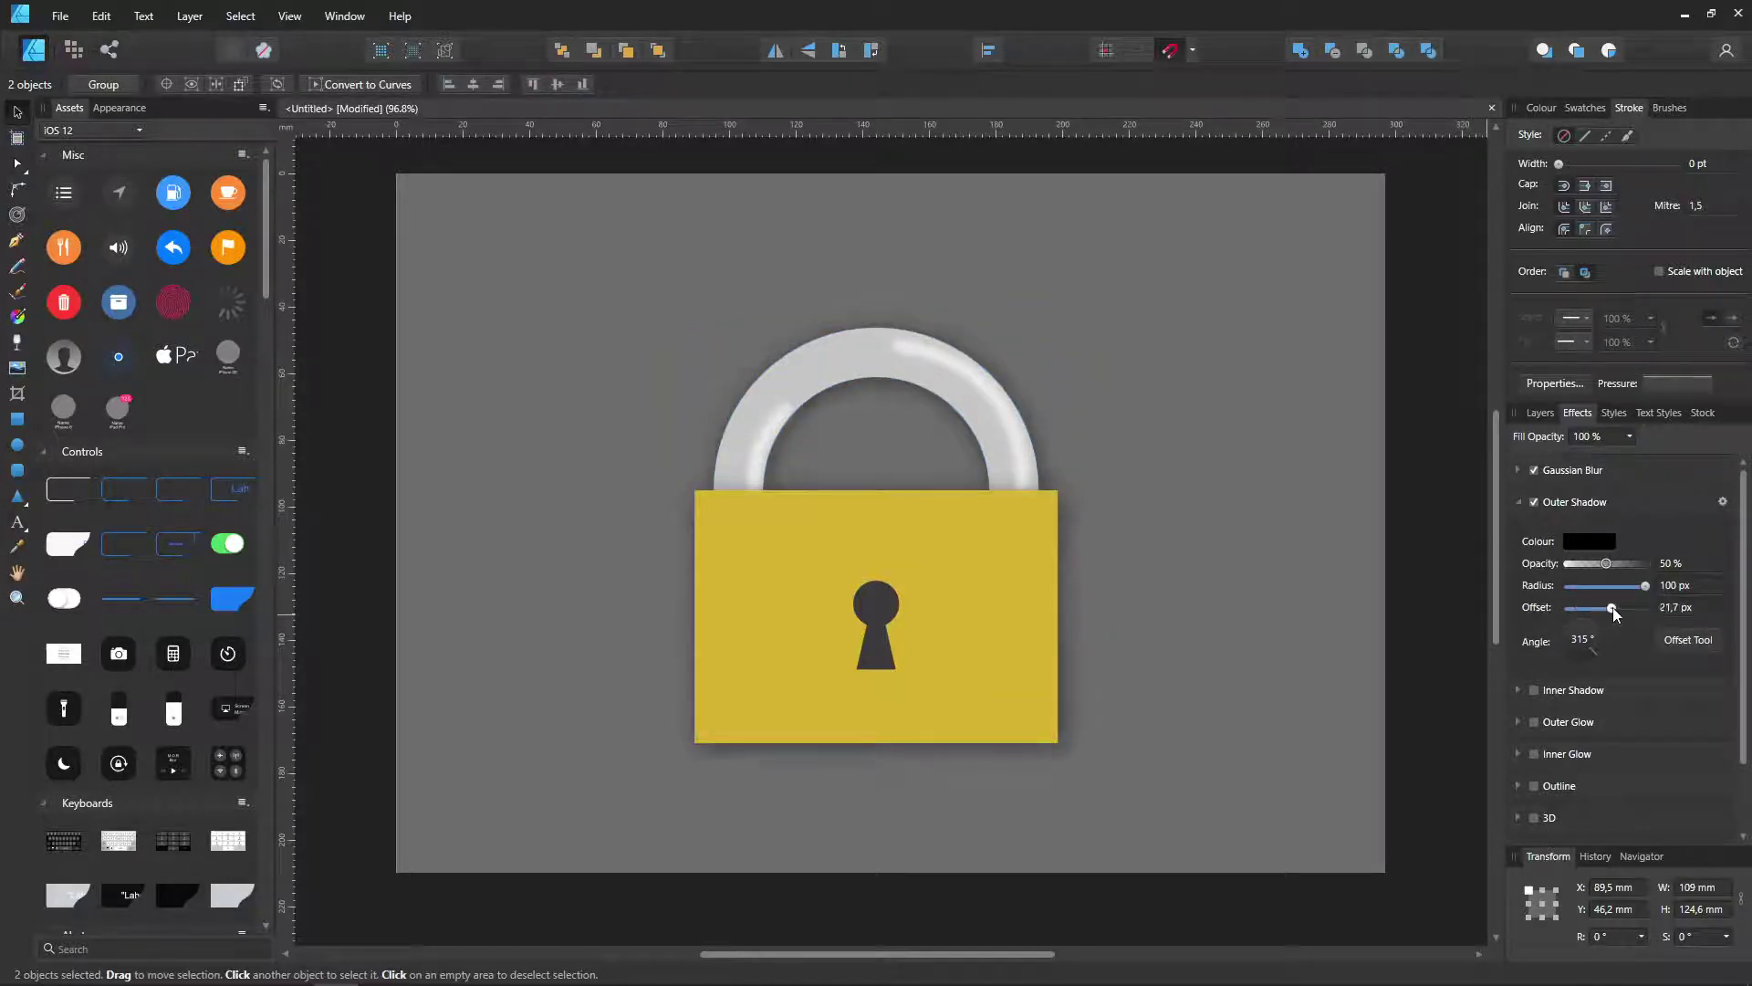
drag(1569, 610, 1665, 621)
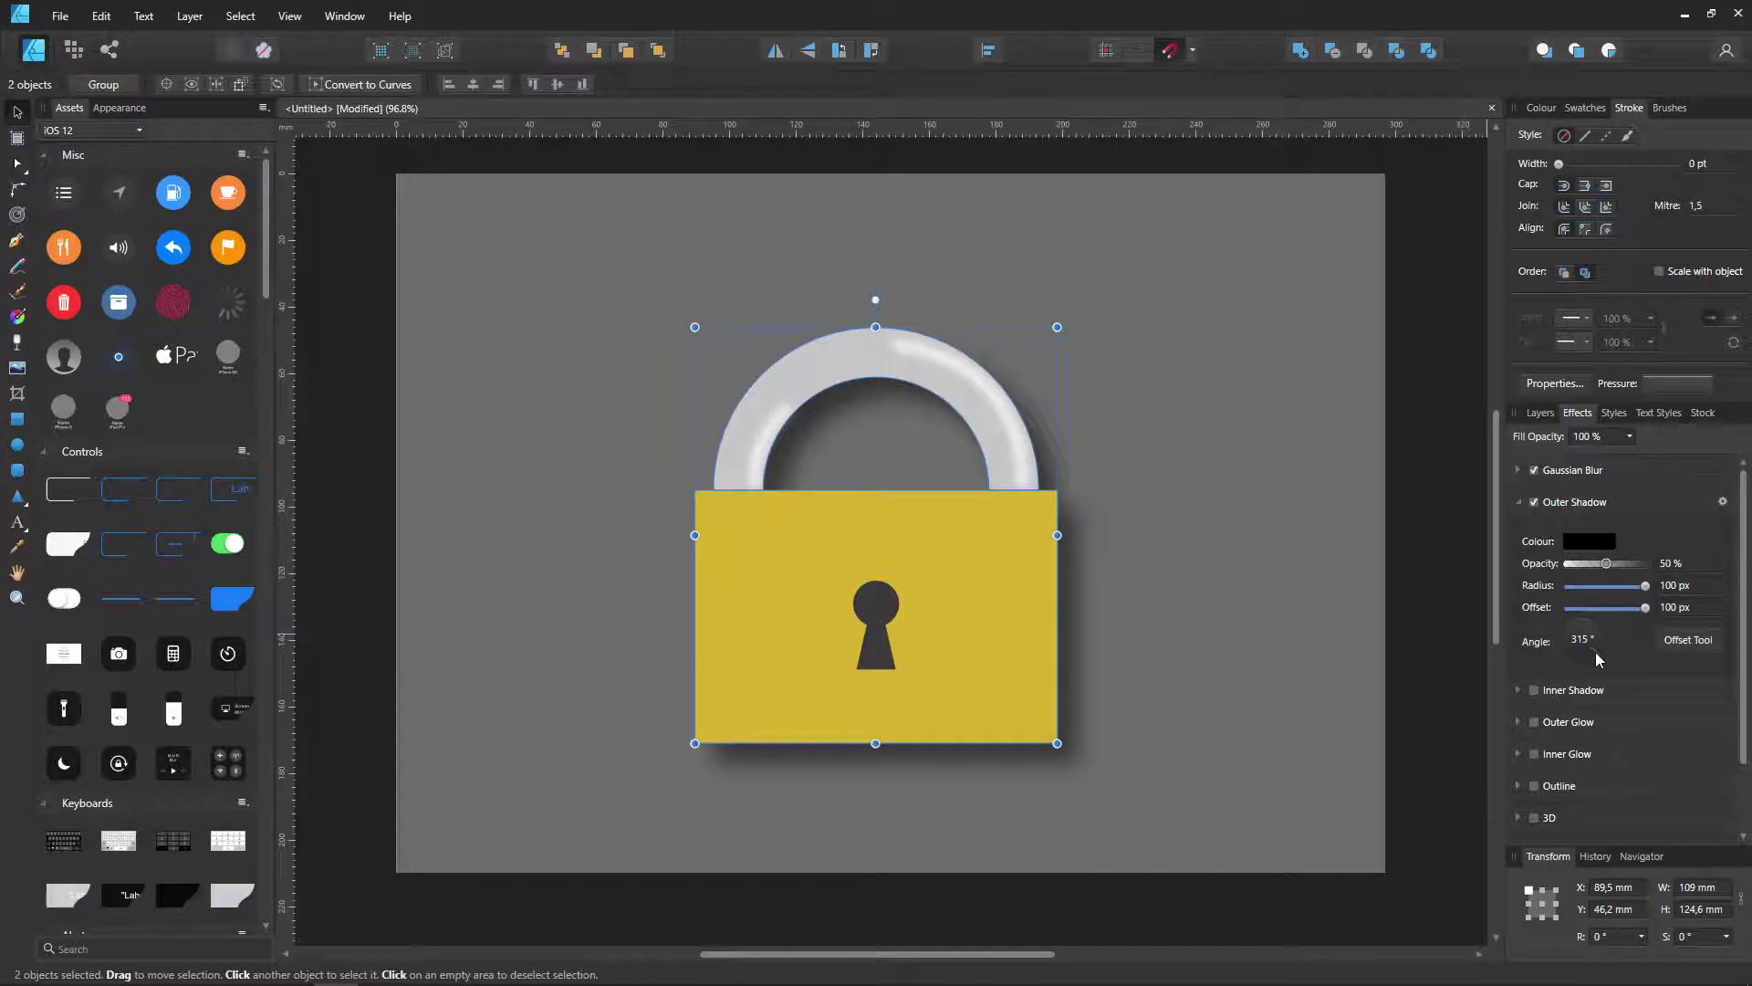
mouse_move(1597, 655)
mouse_down()
mouse_move(1566, 642)
mouse_move(1575, 615)
mouse_move(1616, 615)
mouse_move(1604, 644)
mouse_move(1560, 633)
mouse_move(1612, 619)
mouse_move(1557, 639)
mouse_move(1601, 642)
mouse_move(1581, 608)
mouse_move(1569, 673)
mouse_move(1597, 661)
mouse_up()
drag(1645, 607, 1560, 611)
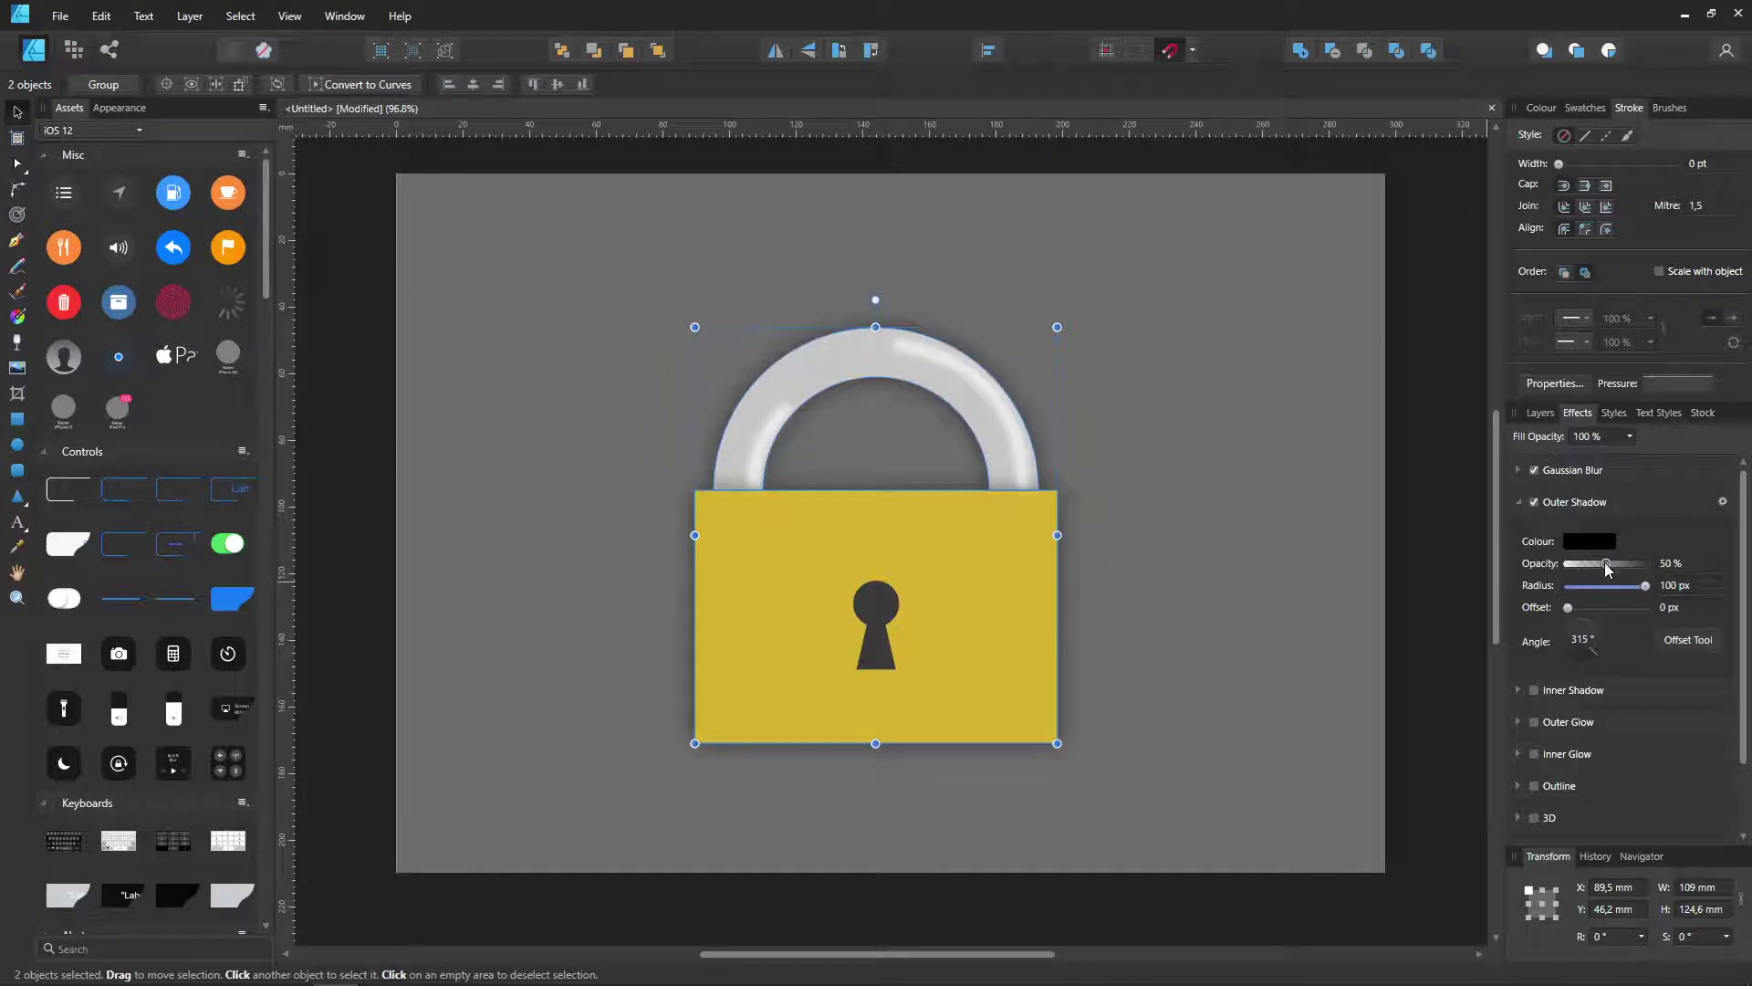
Step: Set the outer shadow offset to 100 px and its opacity to 65%
drag(1605, 562, 1568, 562)
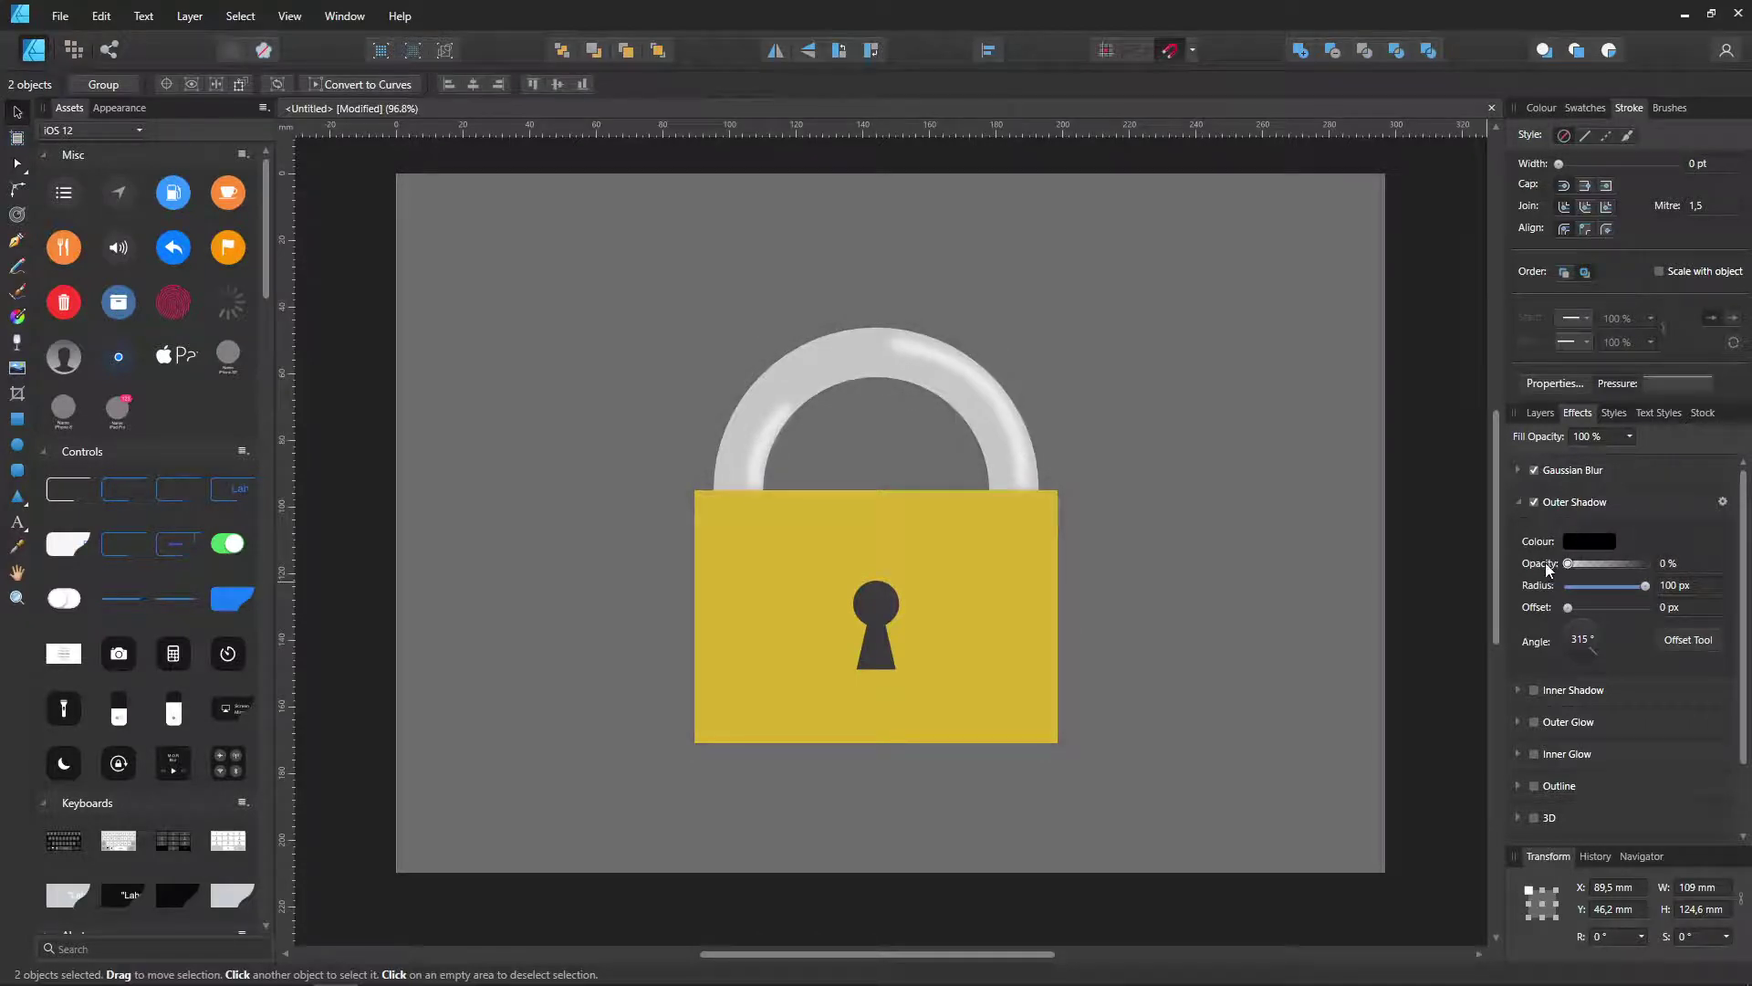
drag(1567, 562, 1749, 561)
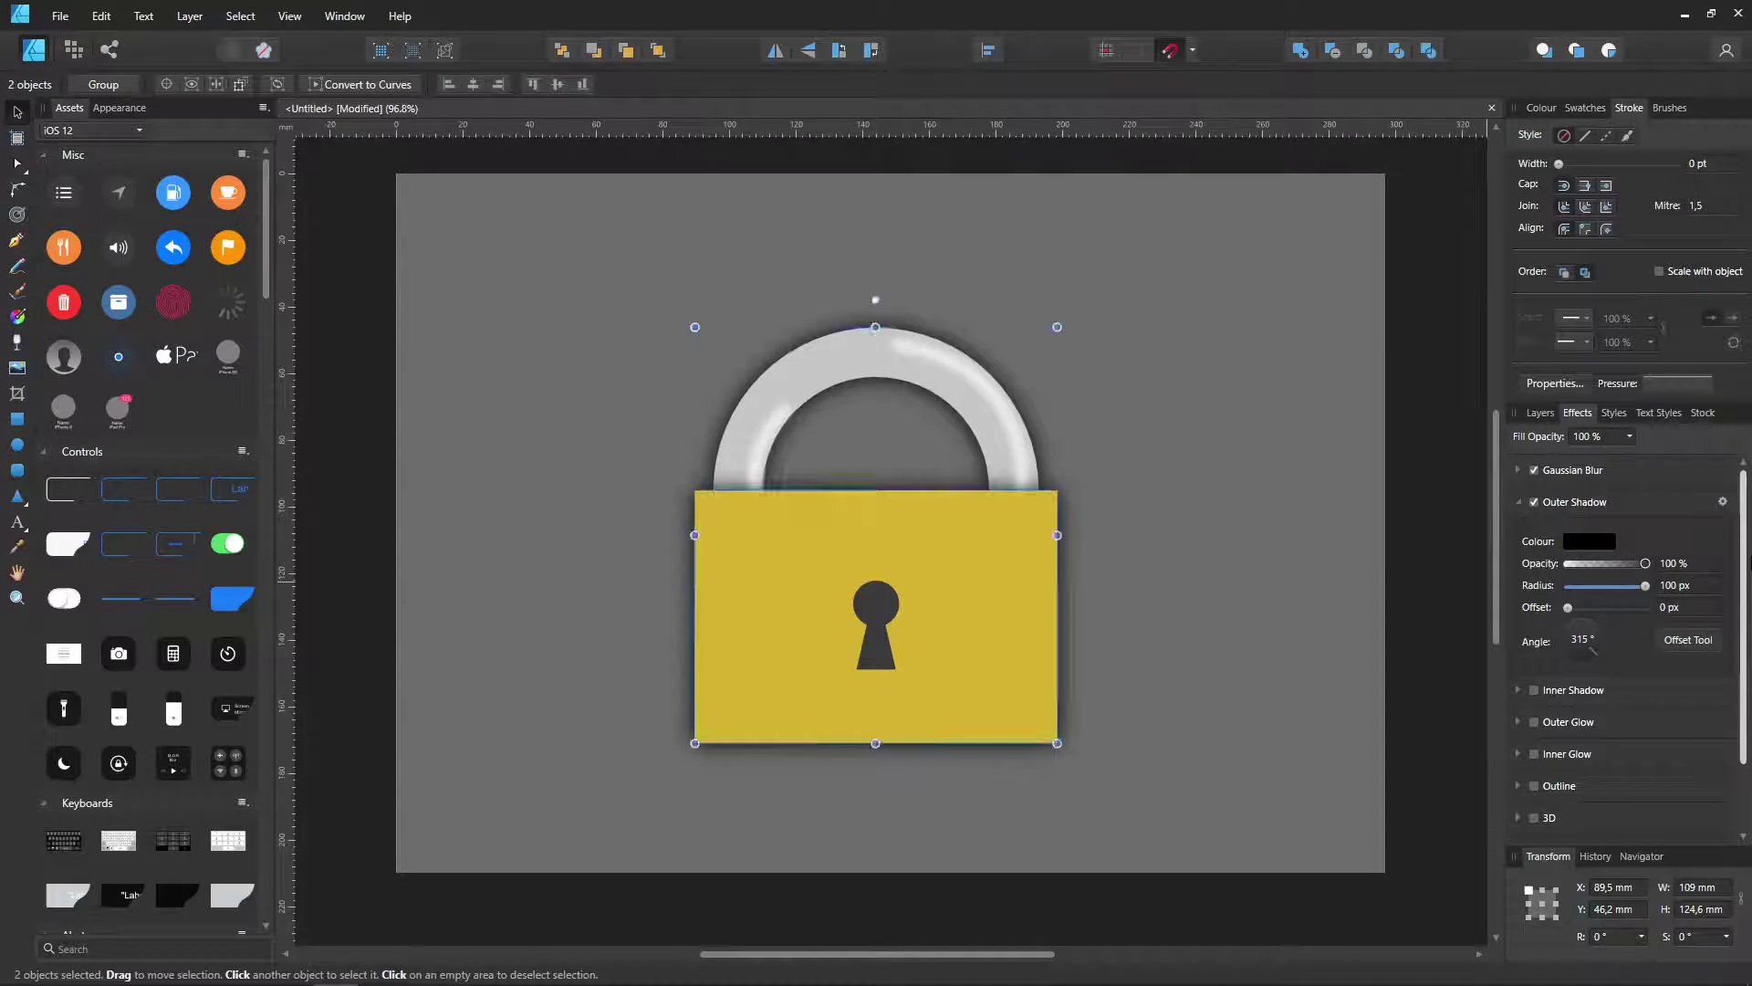
drag(1604, 608, 1703, 611)
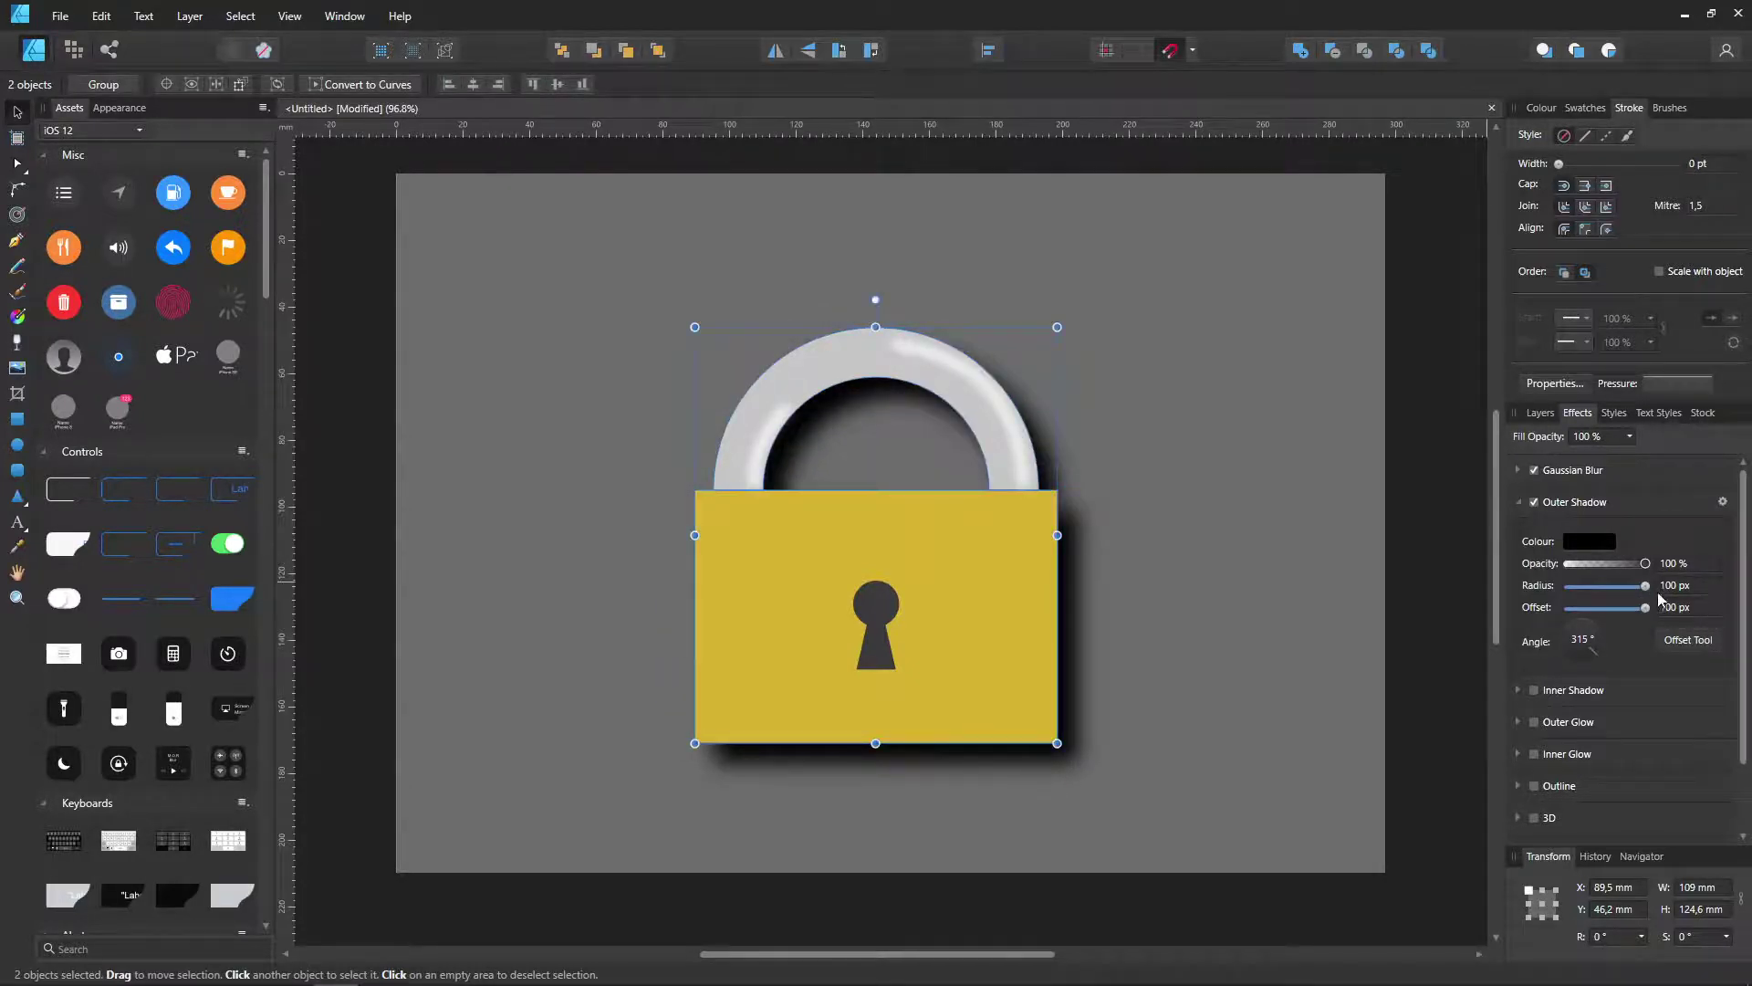
drag(1646, 564, 1586, 566)
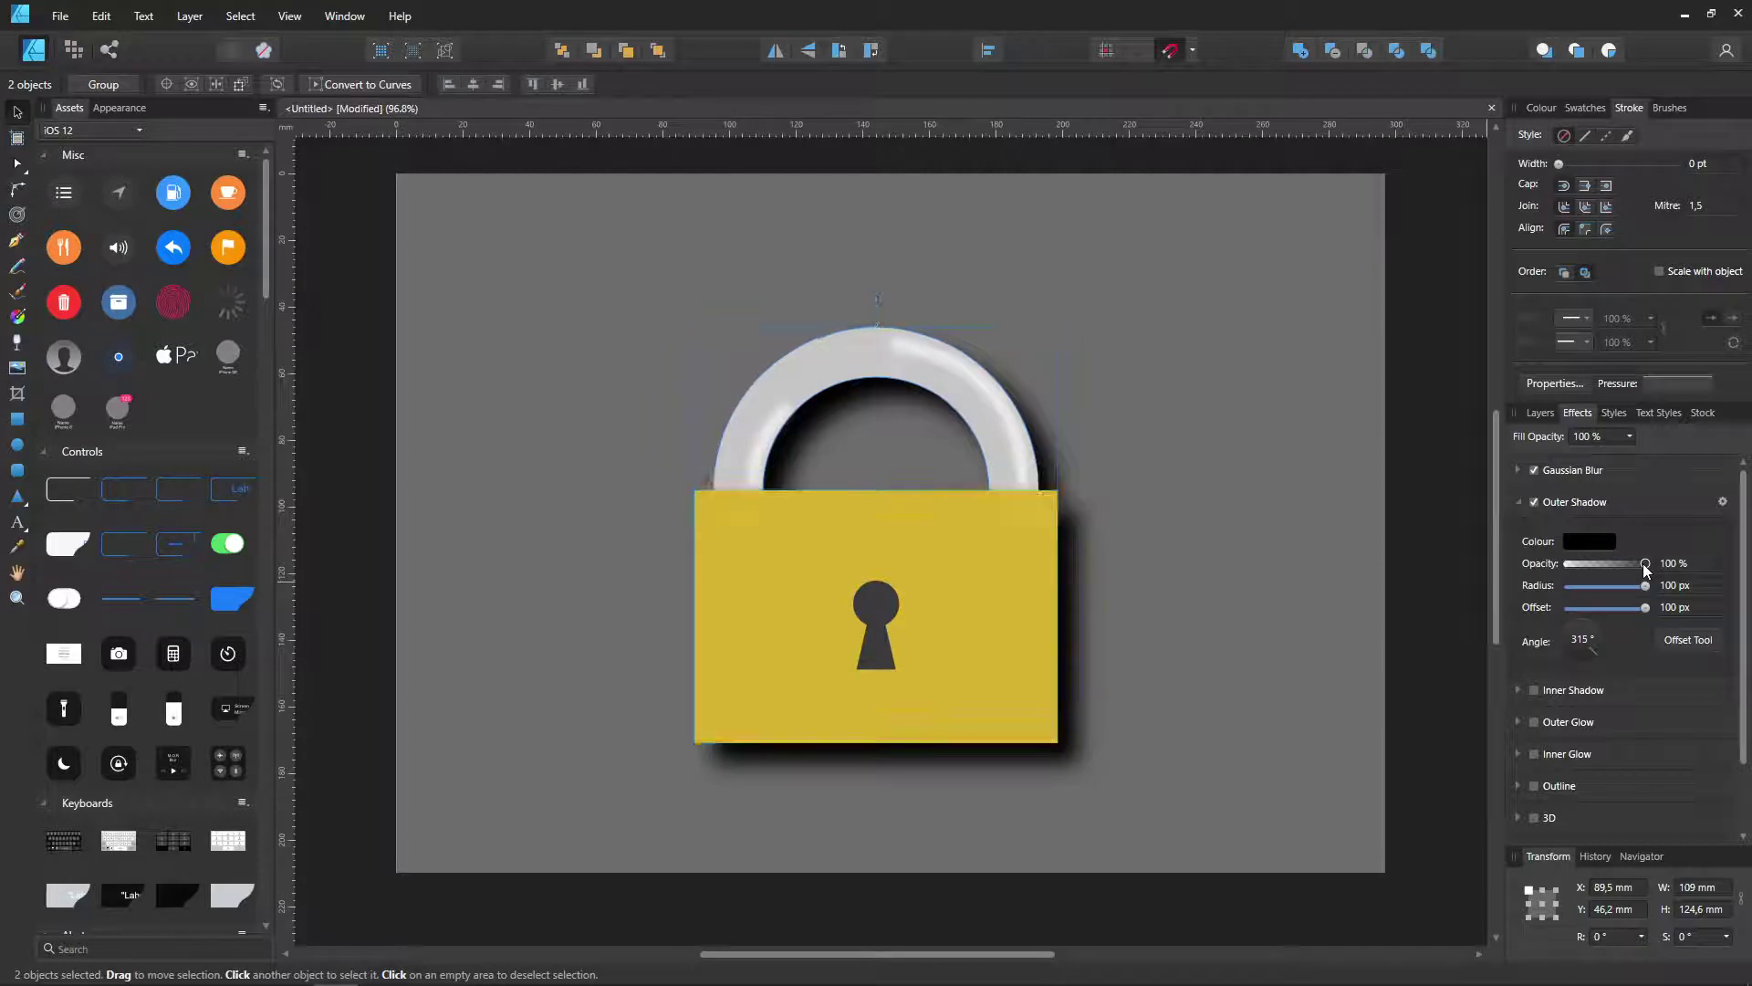
drag(1562, 563, 1704, 566)
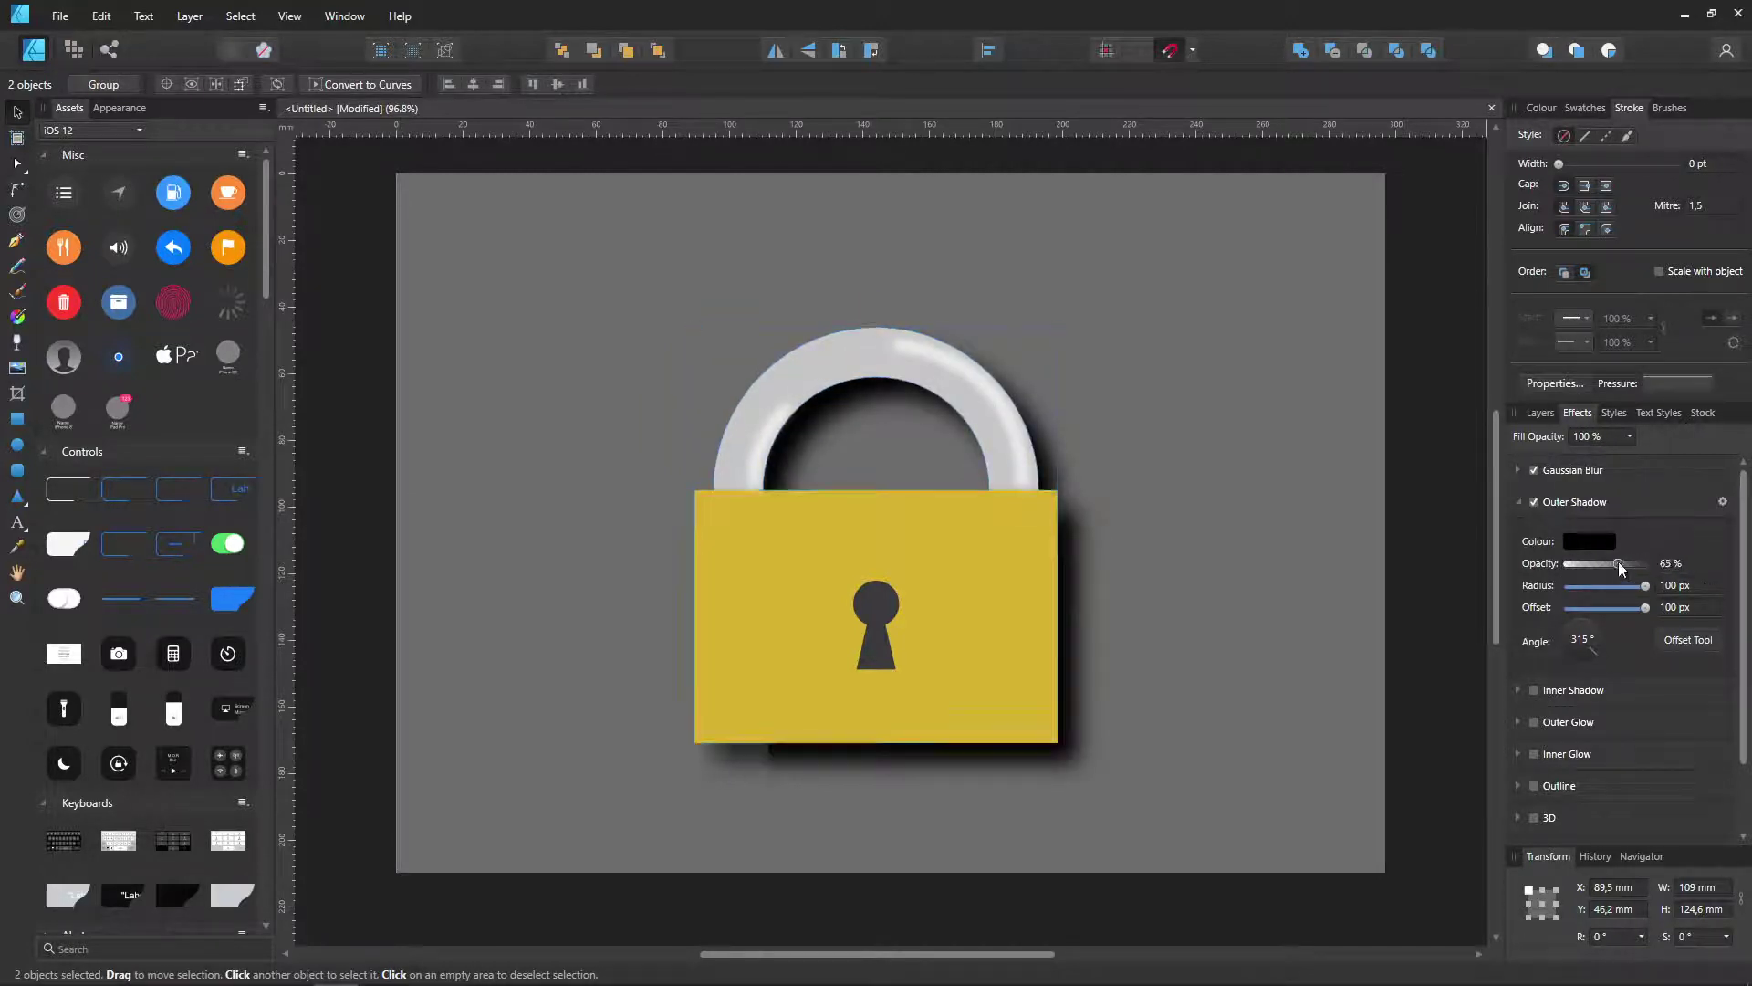
click(1606, 544)
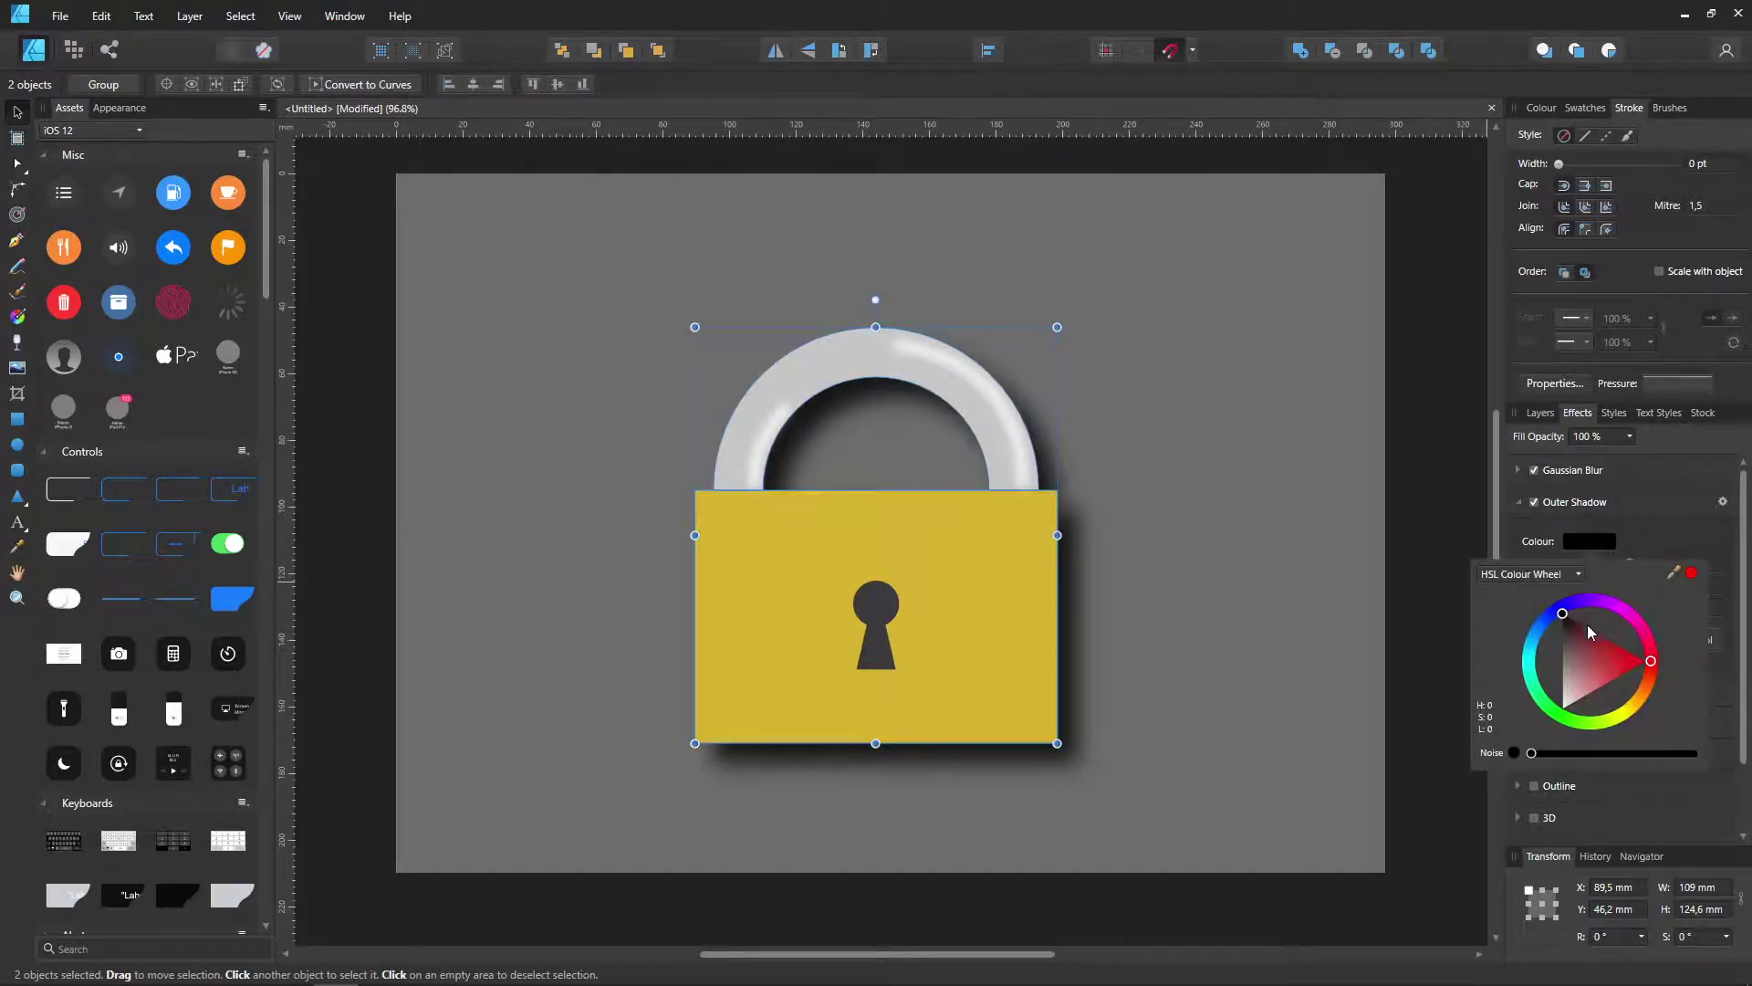
Step: Change the outer shadow colour to pure red
click(1650, 661)
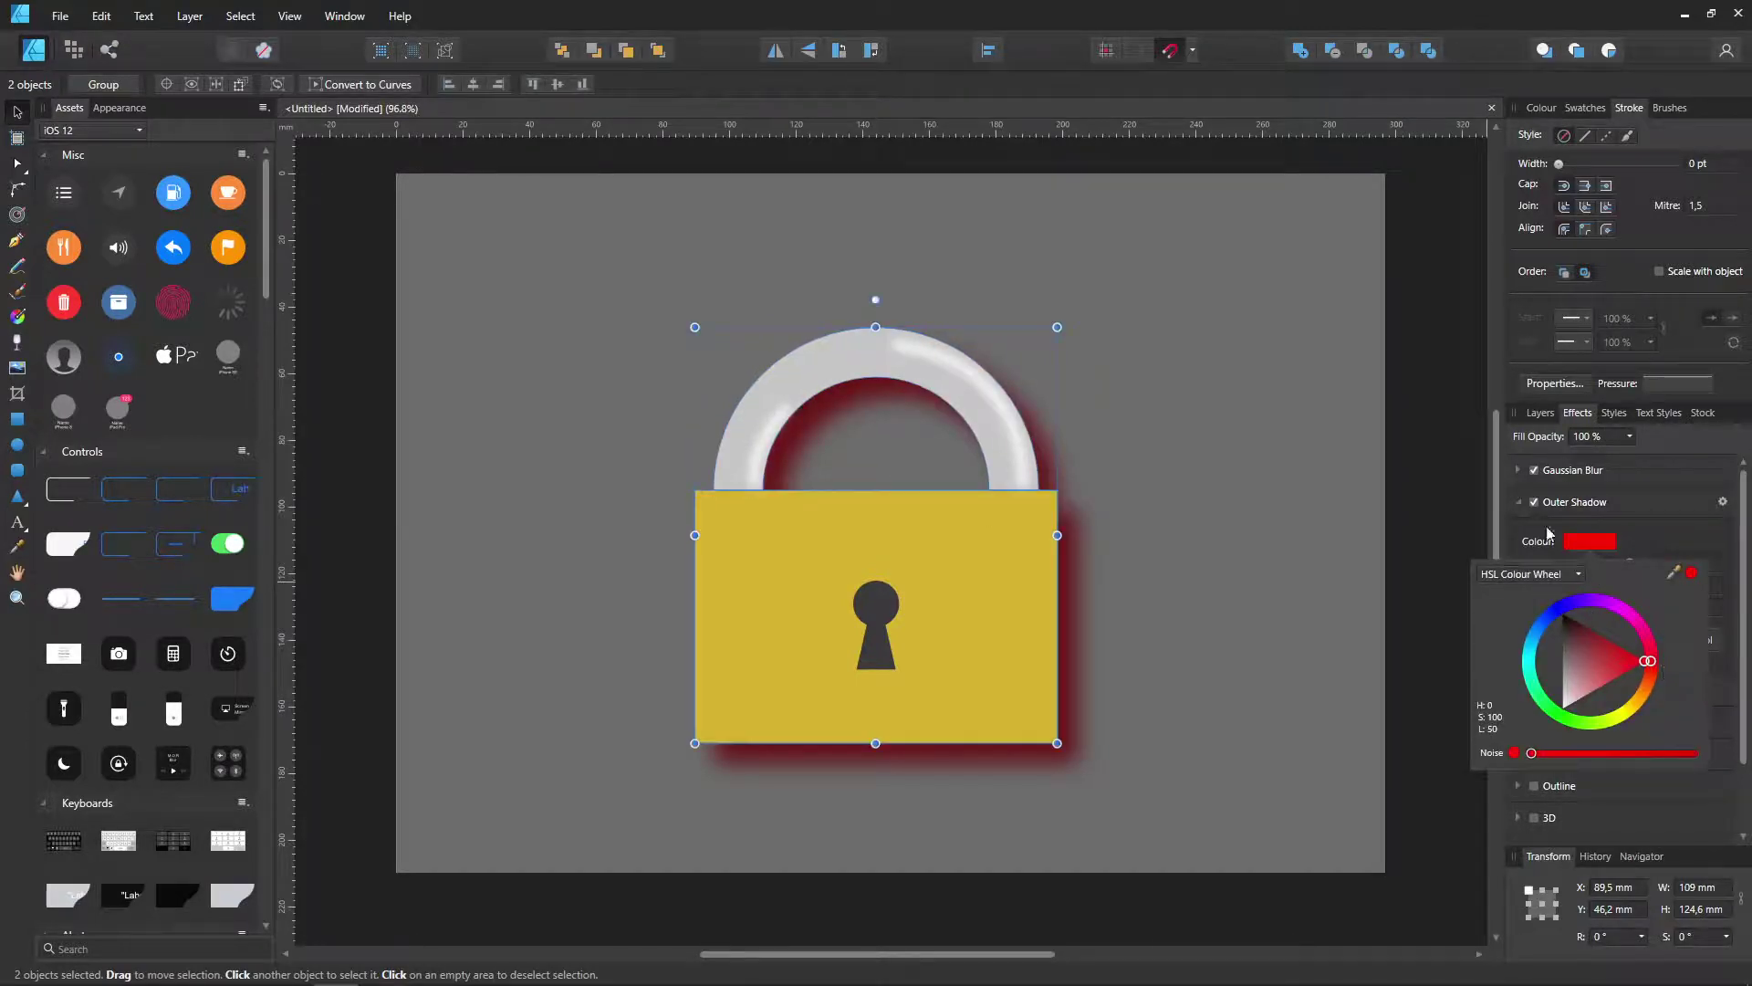
click(1635, 532)
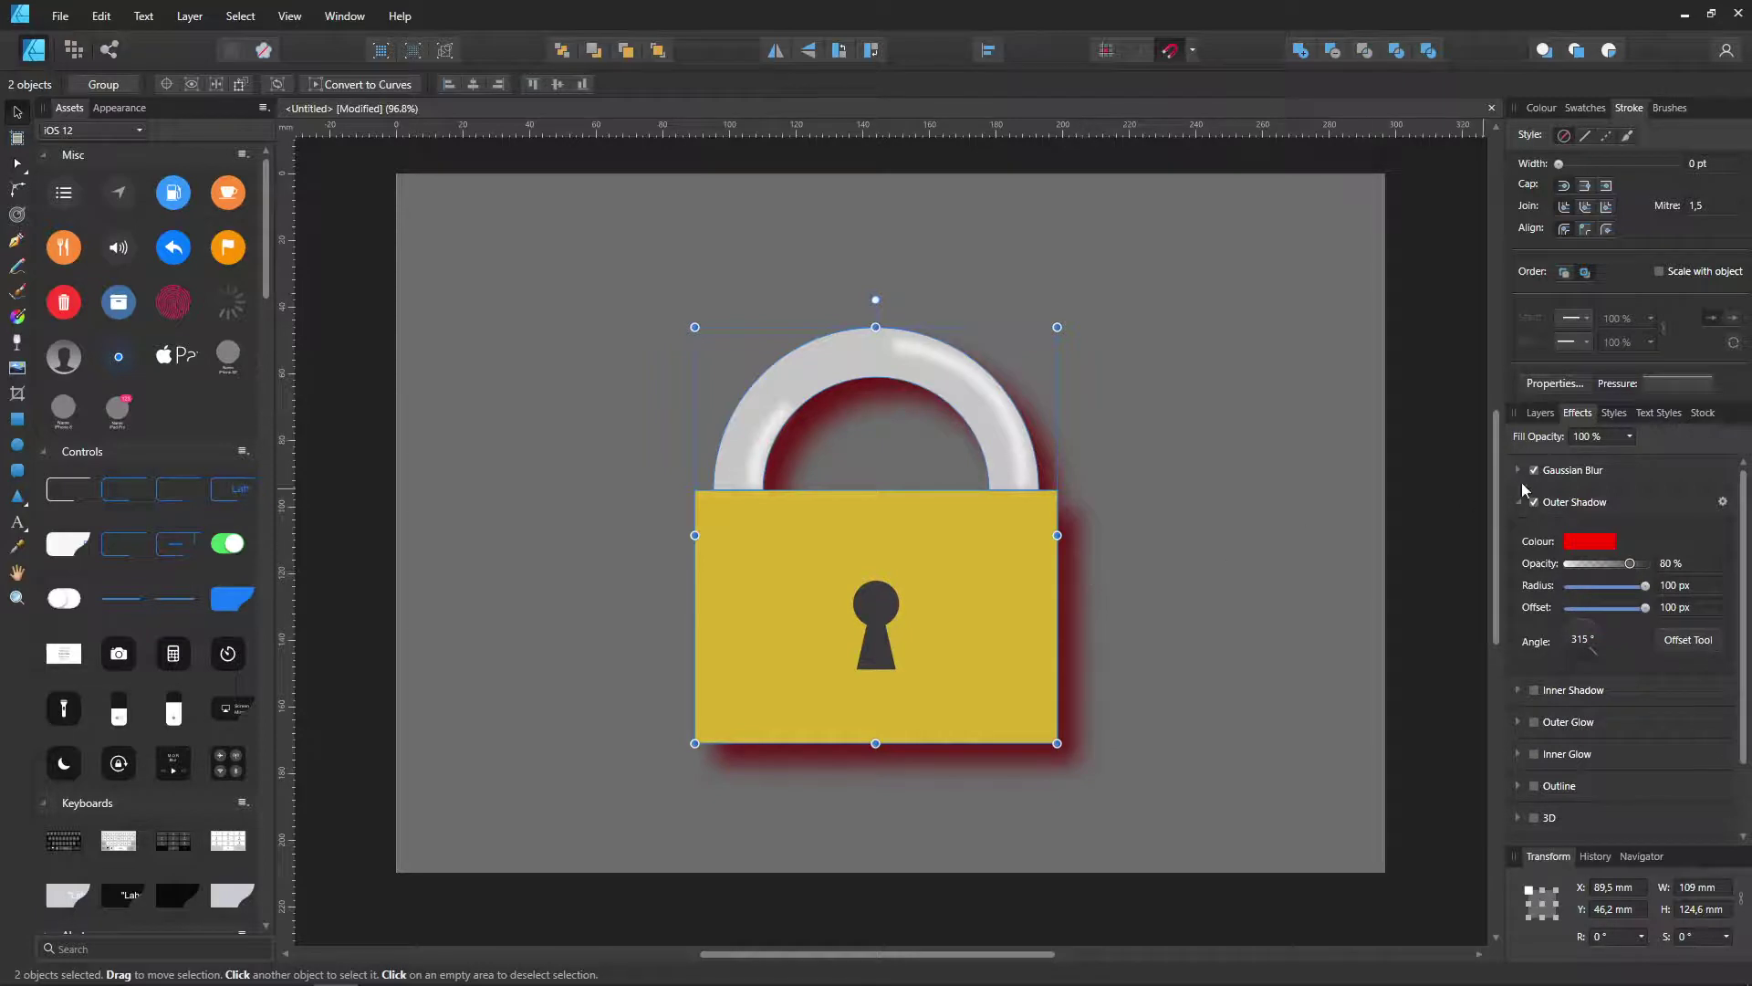
click(1518, 501)
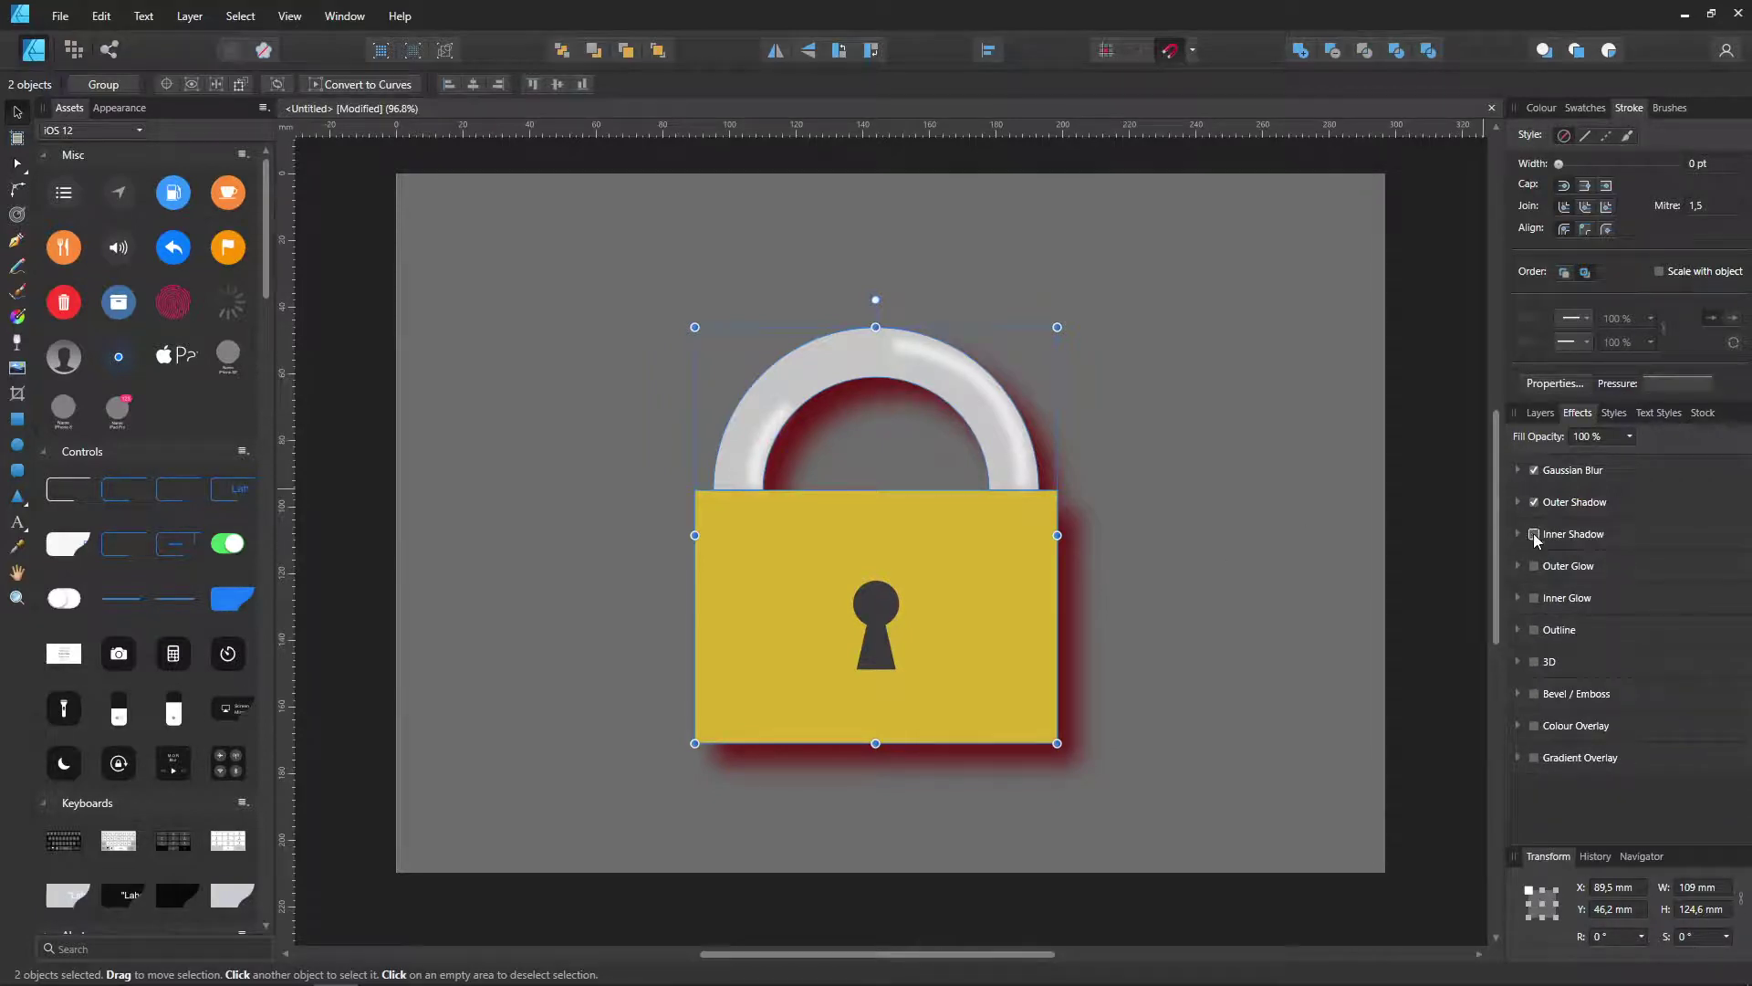
Step: Add a black Inner Shadow at 50% opacity and 100 px radius to the lock
click(1534, 535)
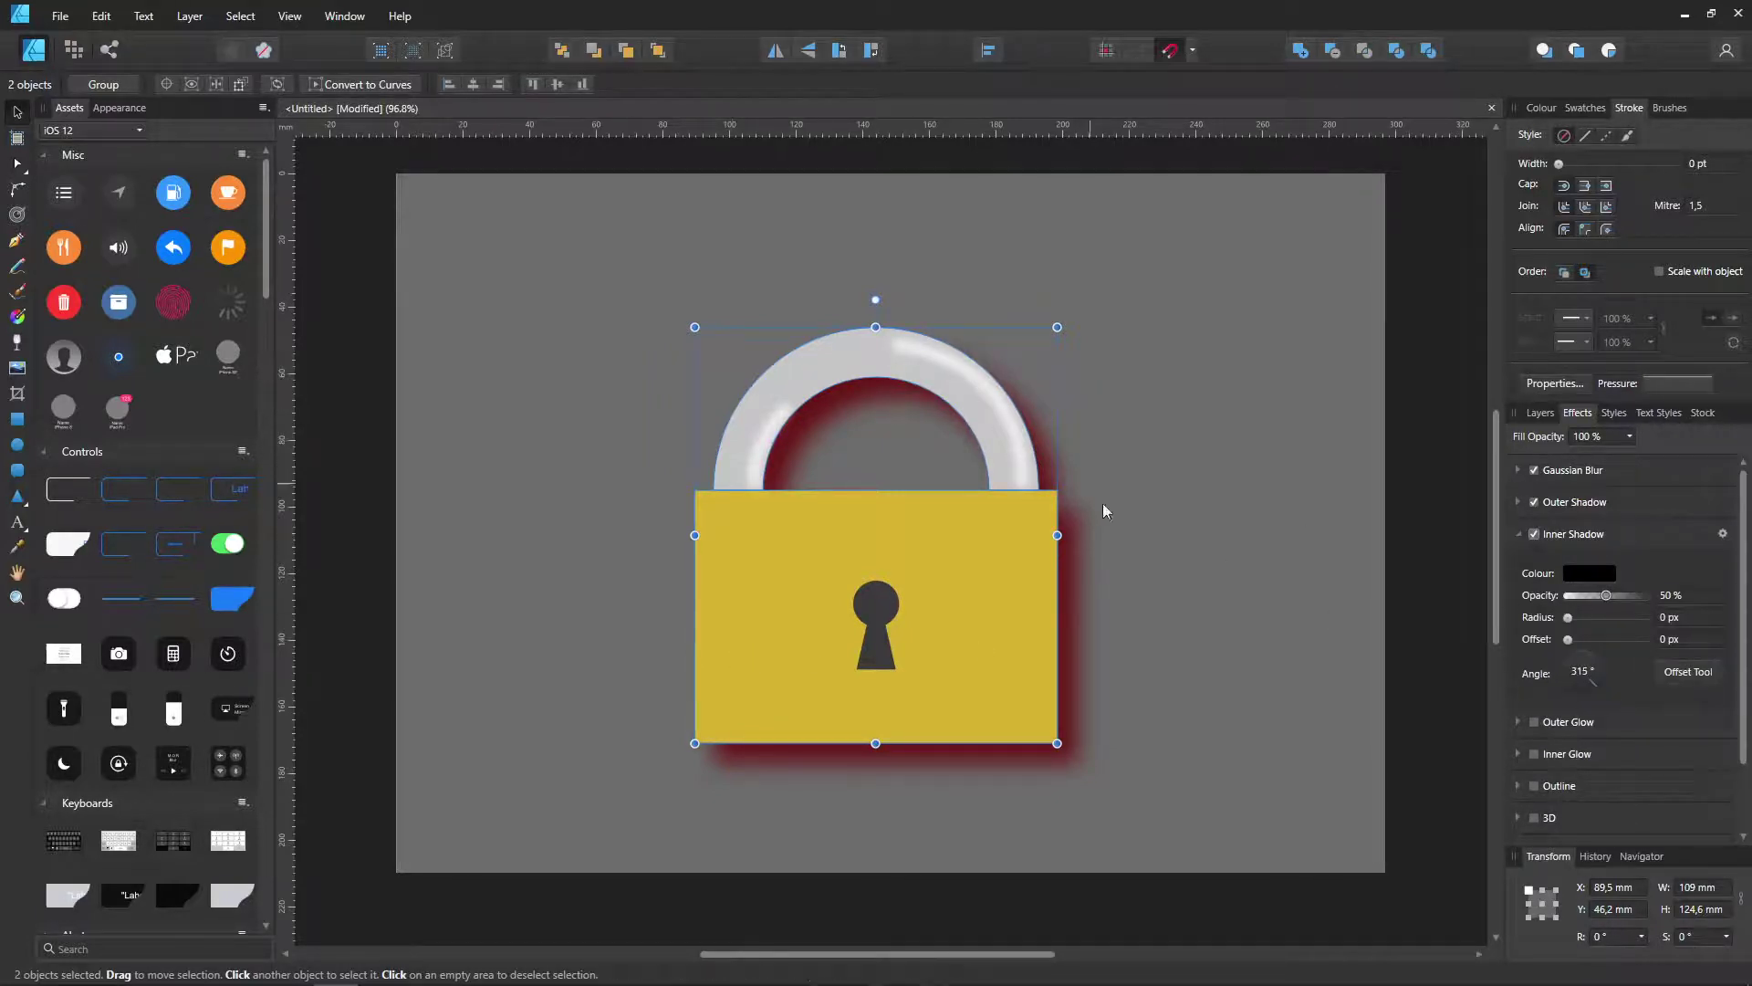
mouse_move(1568, 617)
mouse_down()
mouse_move(1647, 617)
mouse_move(1574, 643)
mouse_up()
click(1518, 533)
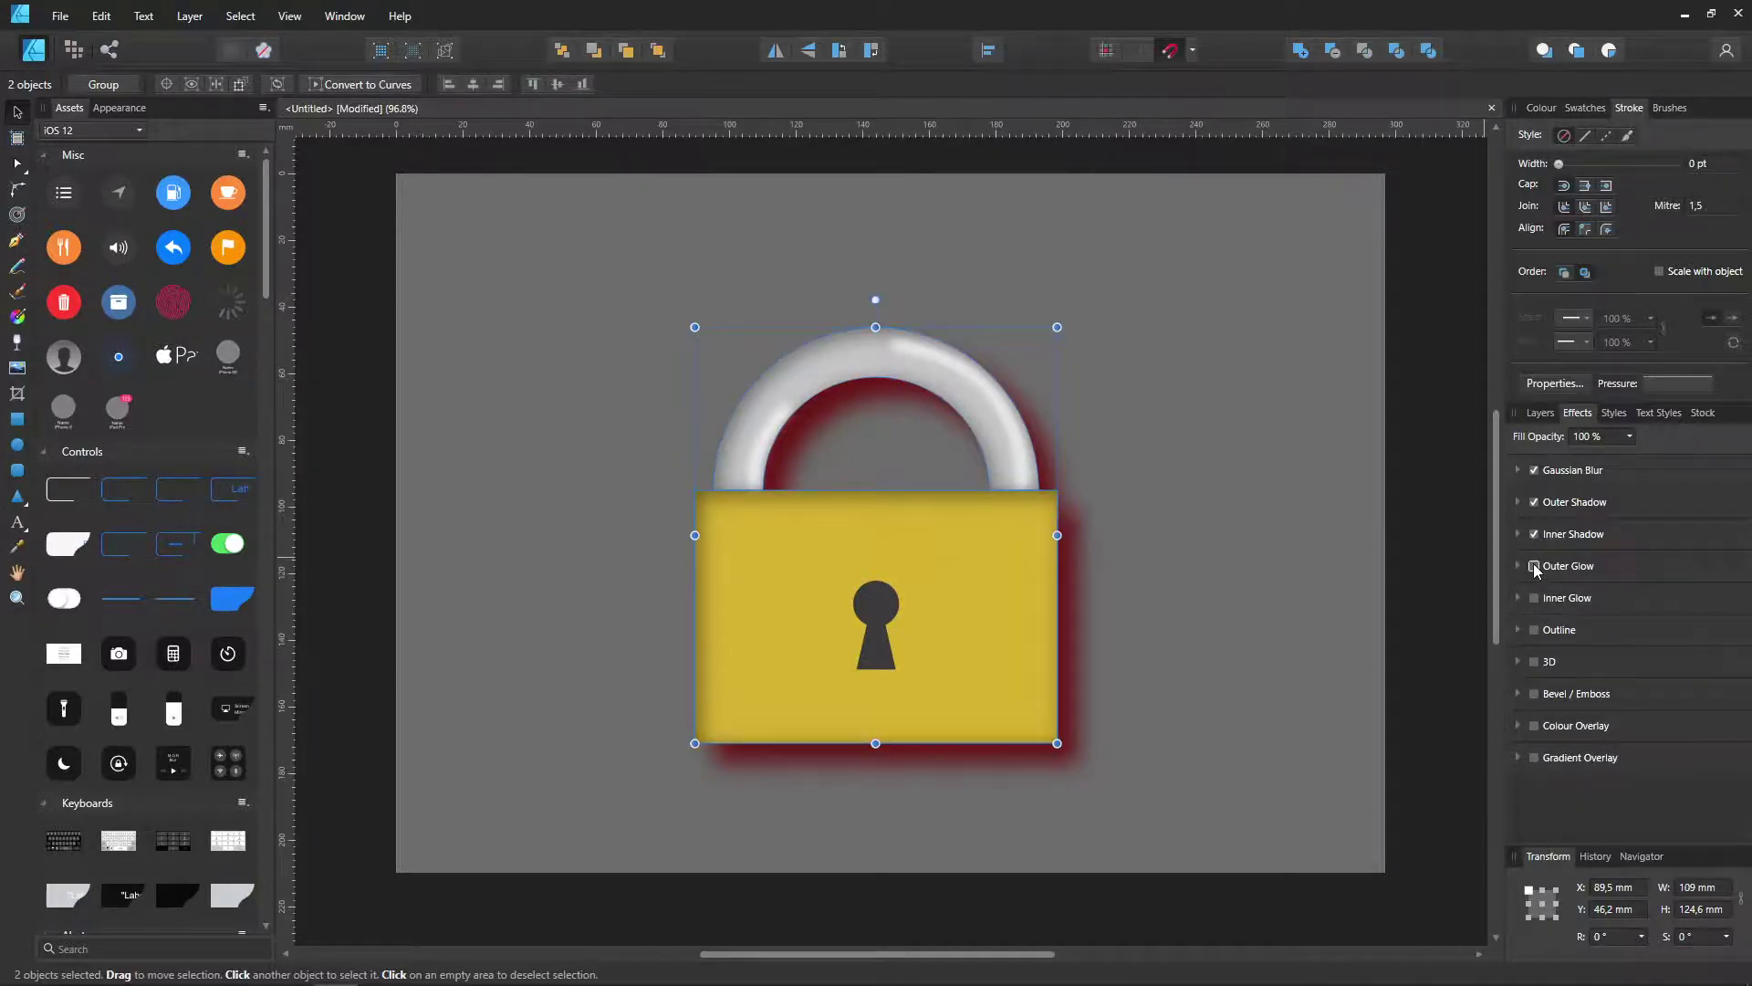
Step: Turn off the Inner Shadow, Gaussian Blur and Outer Shadow effects on the lock parts
click(1519, 566)
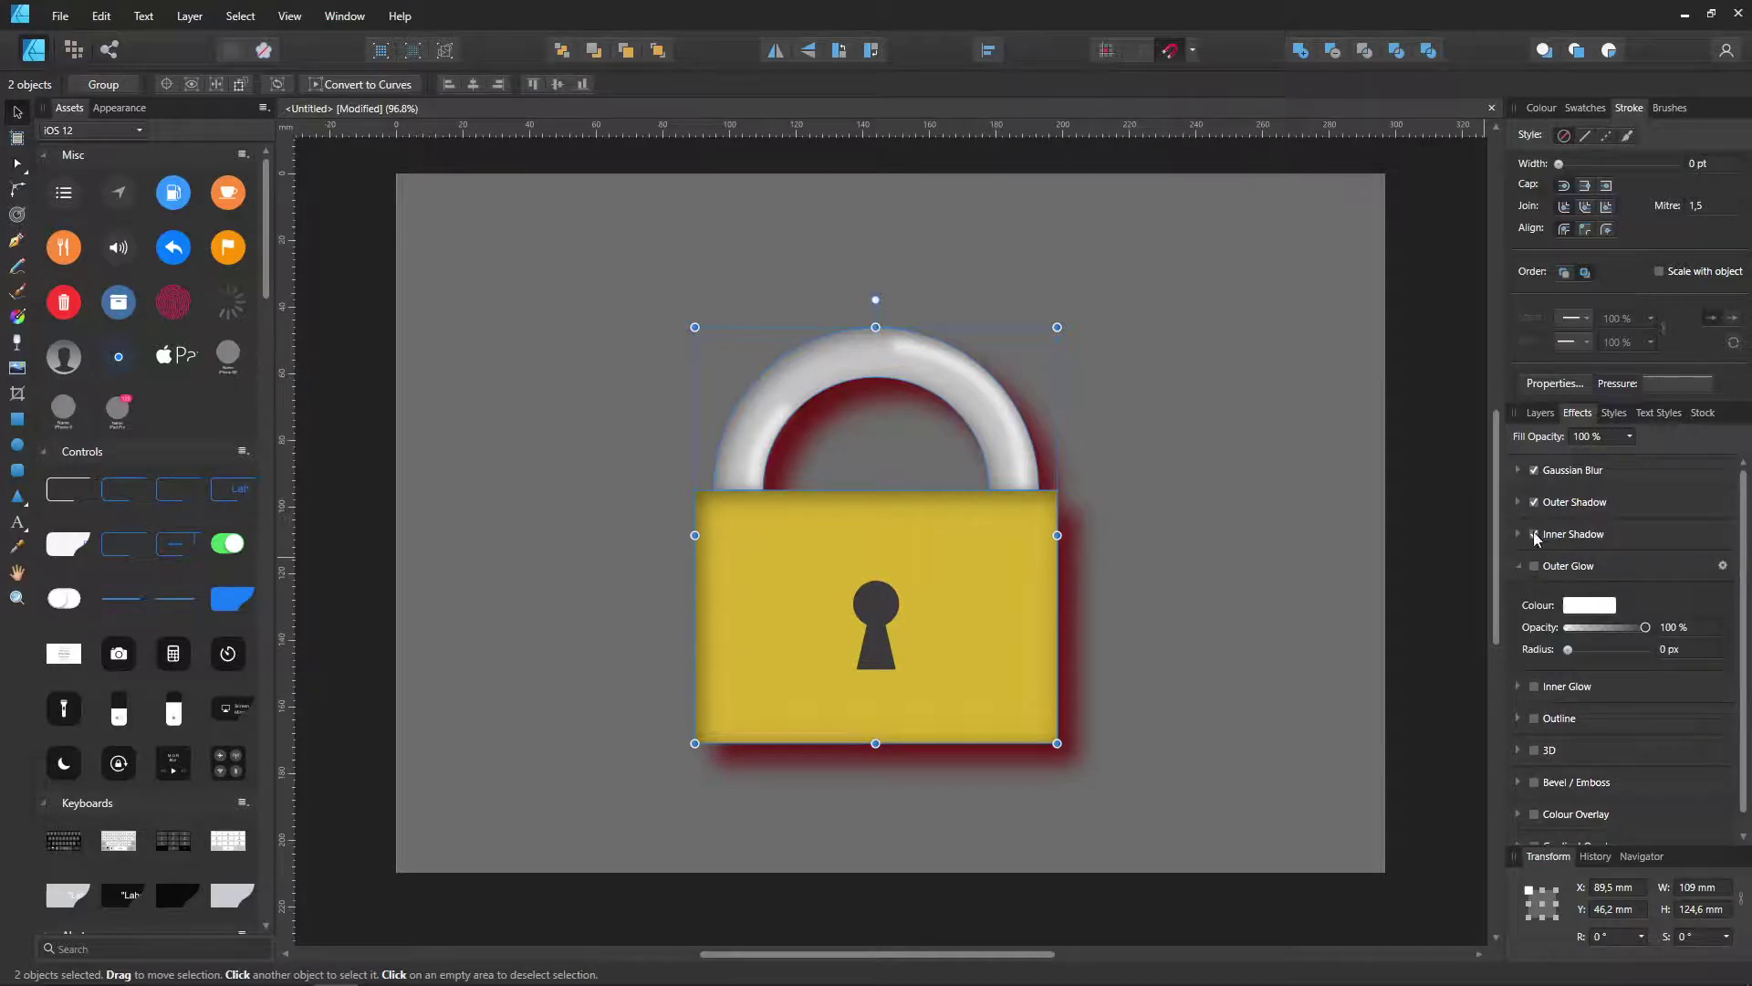
click(1534, 534)
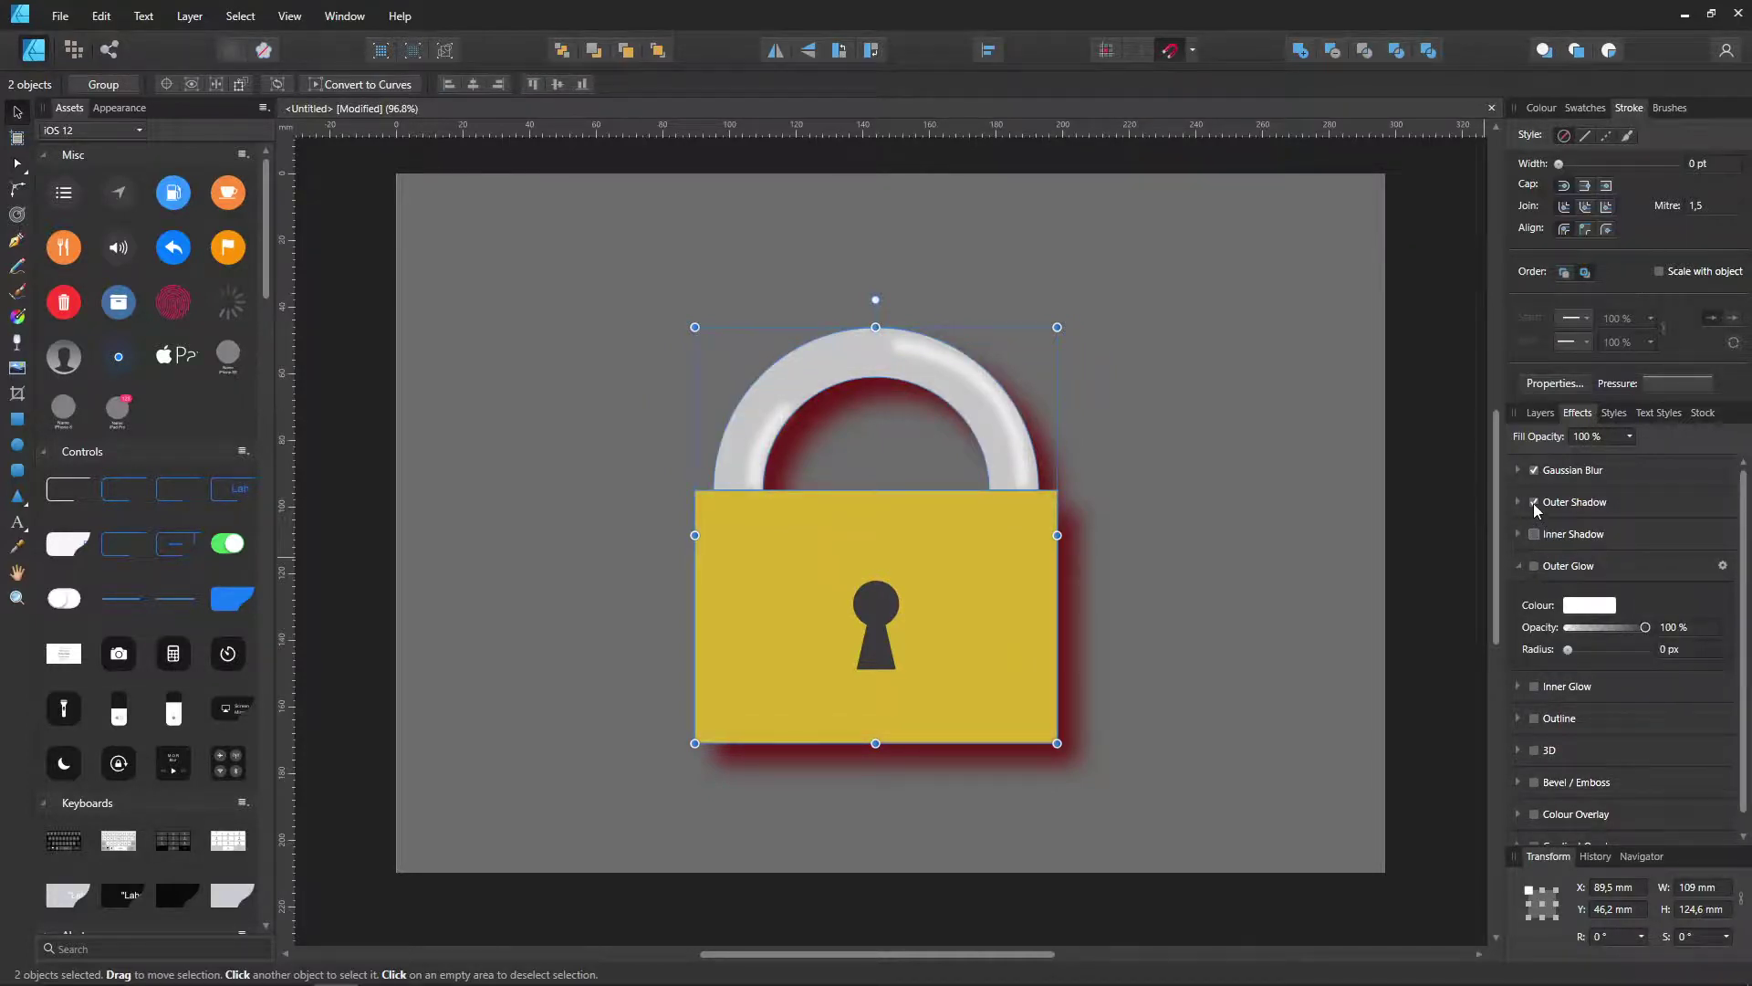
click(1535, 503)
click(1535, 470)
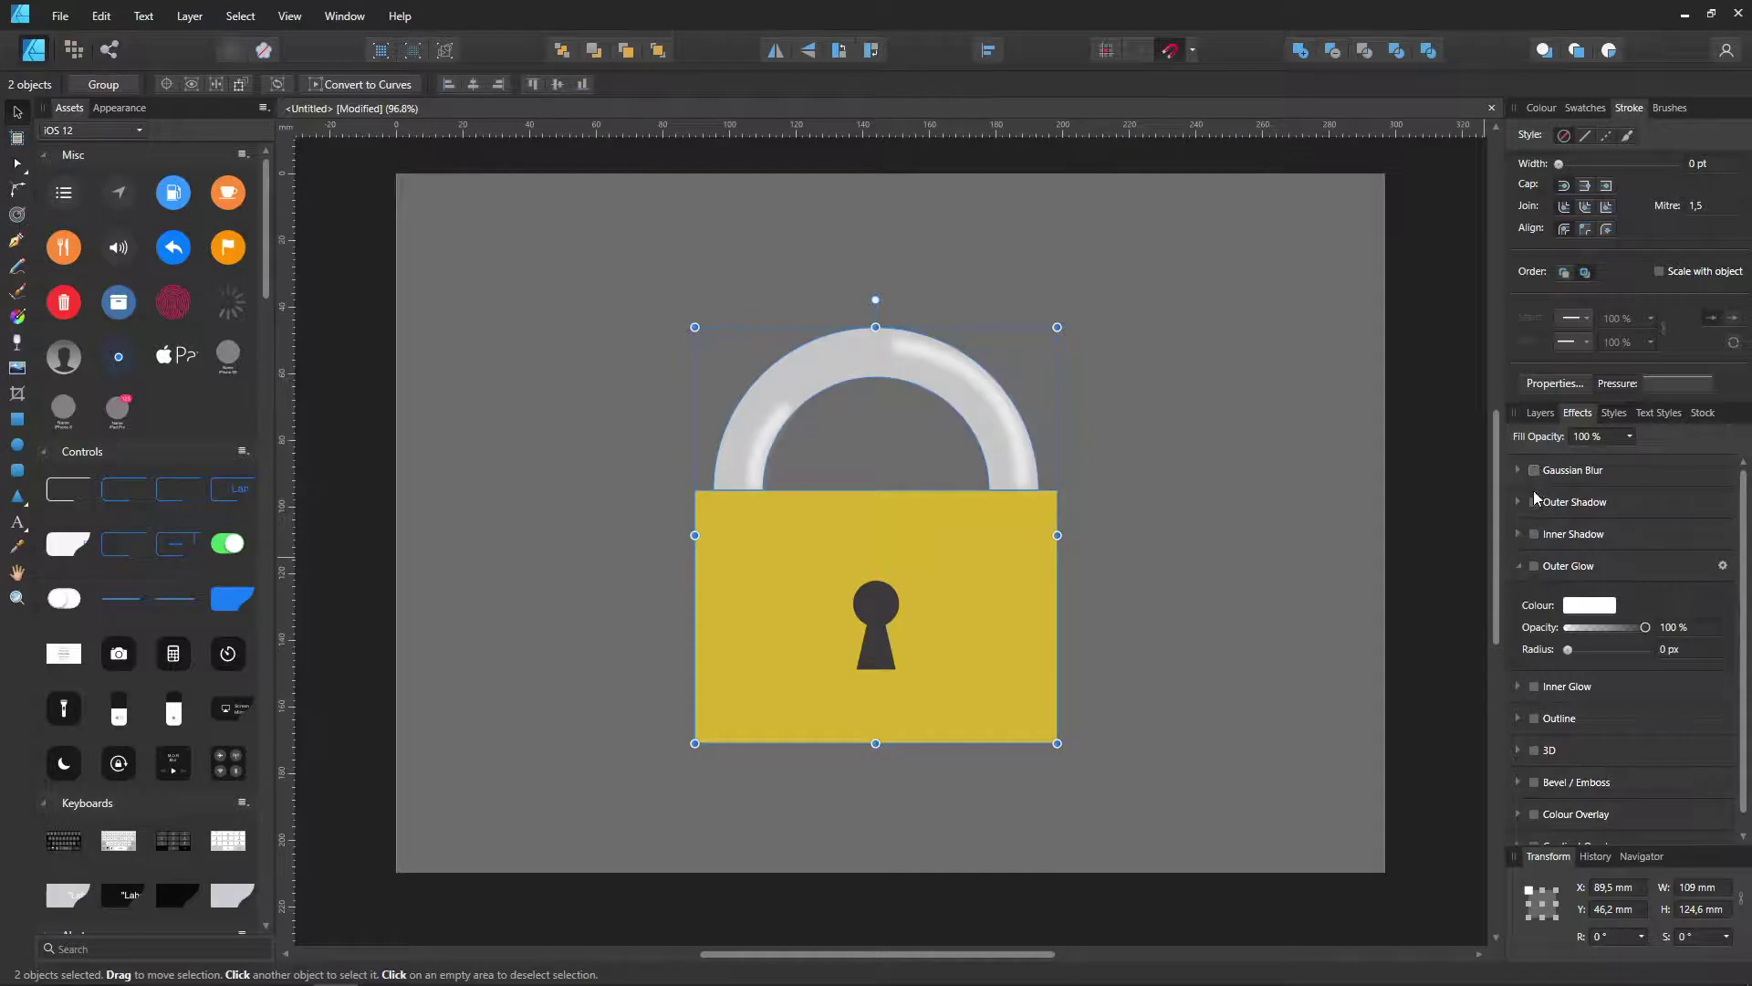
click(1535, 503)
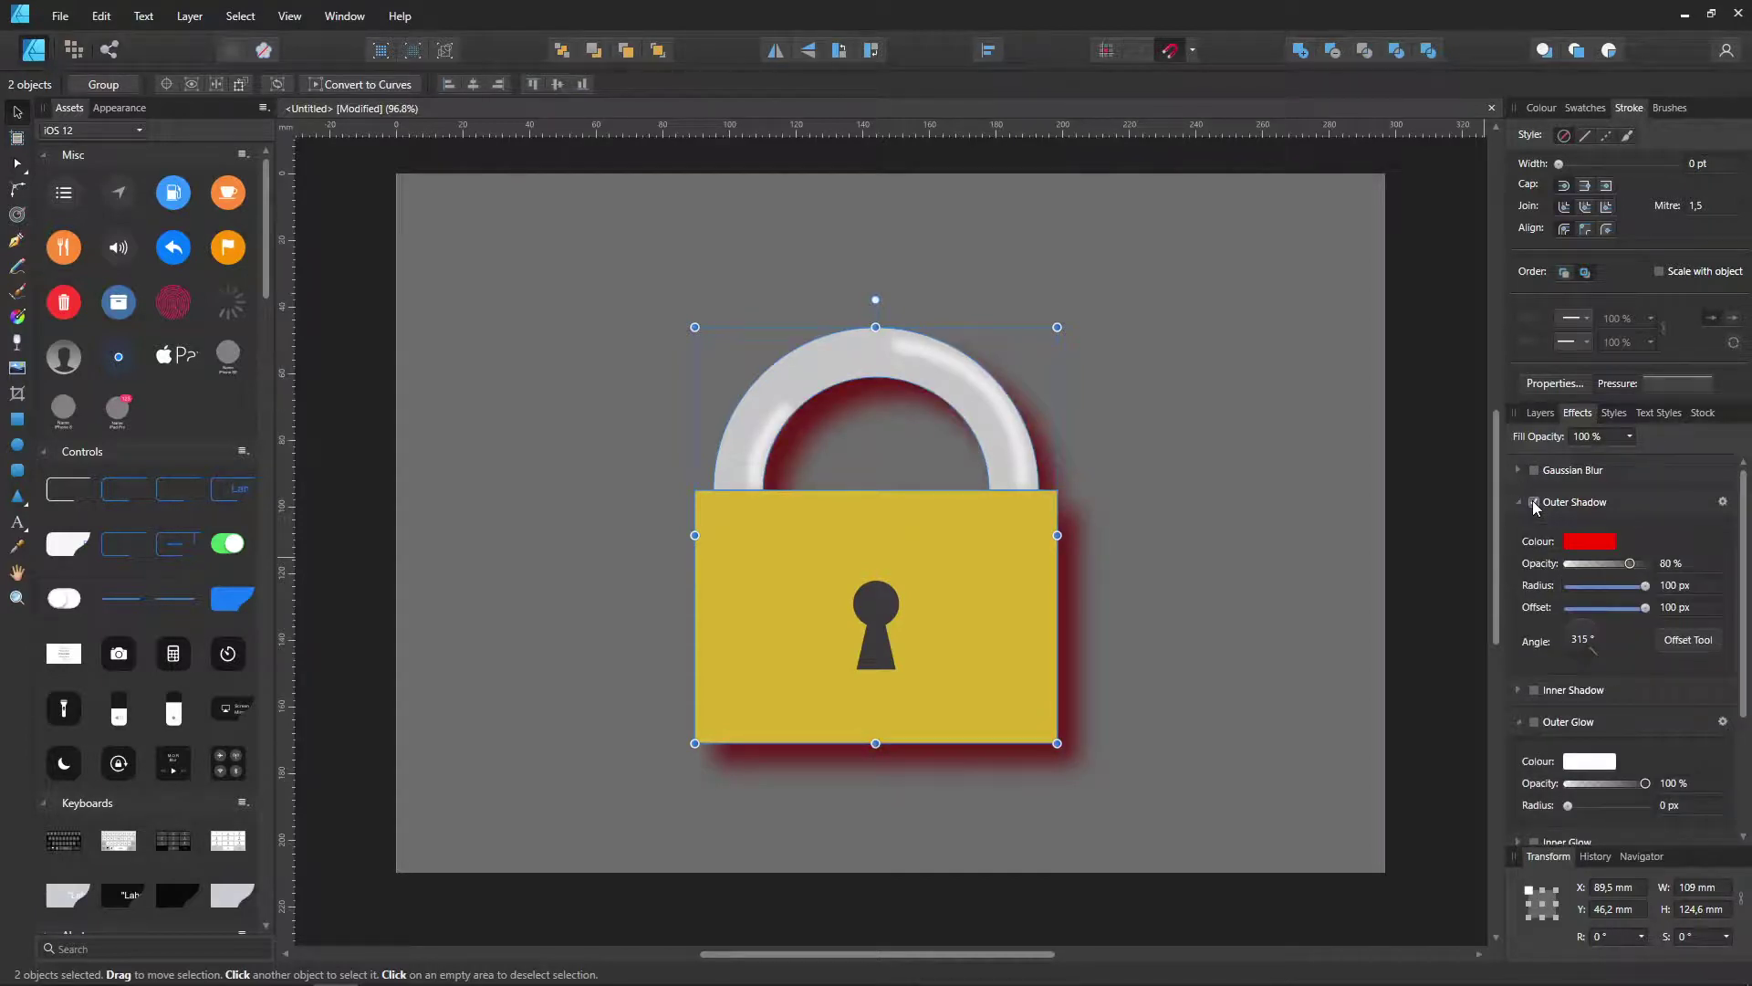
click(1535, 503)
click(1519, 567)
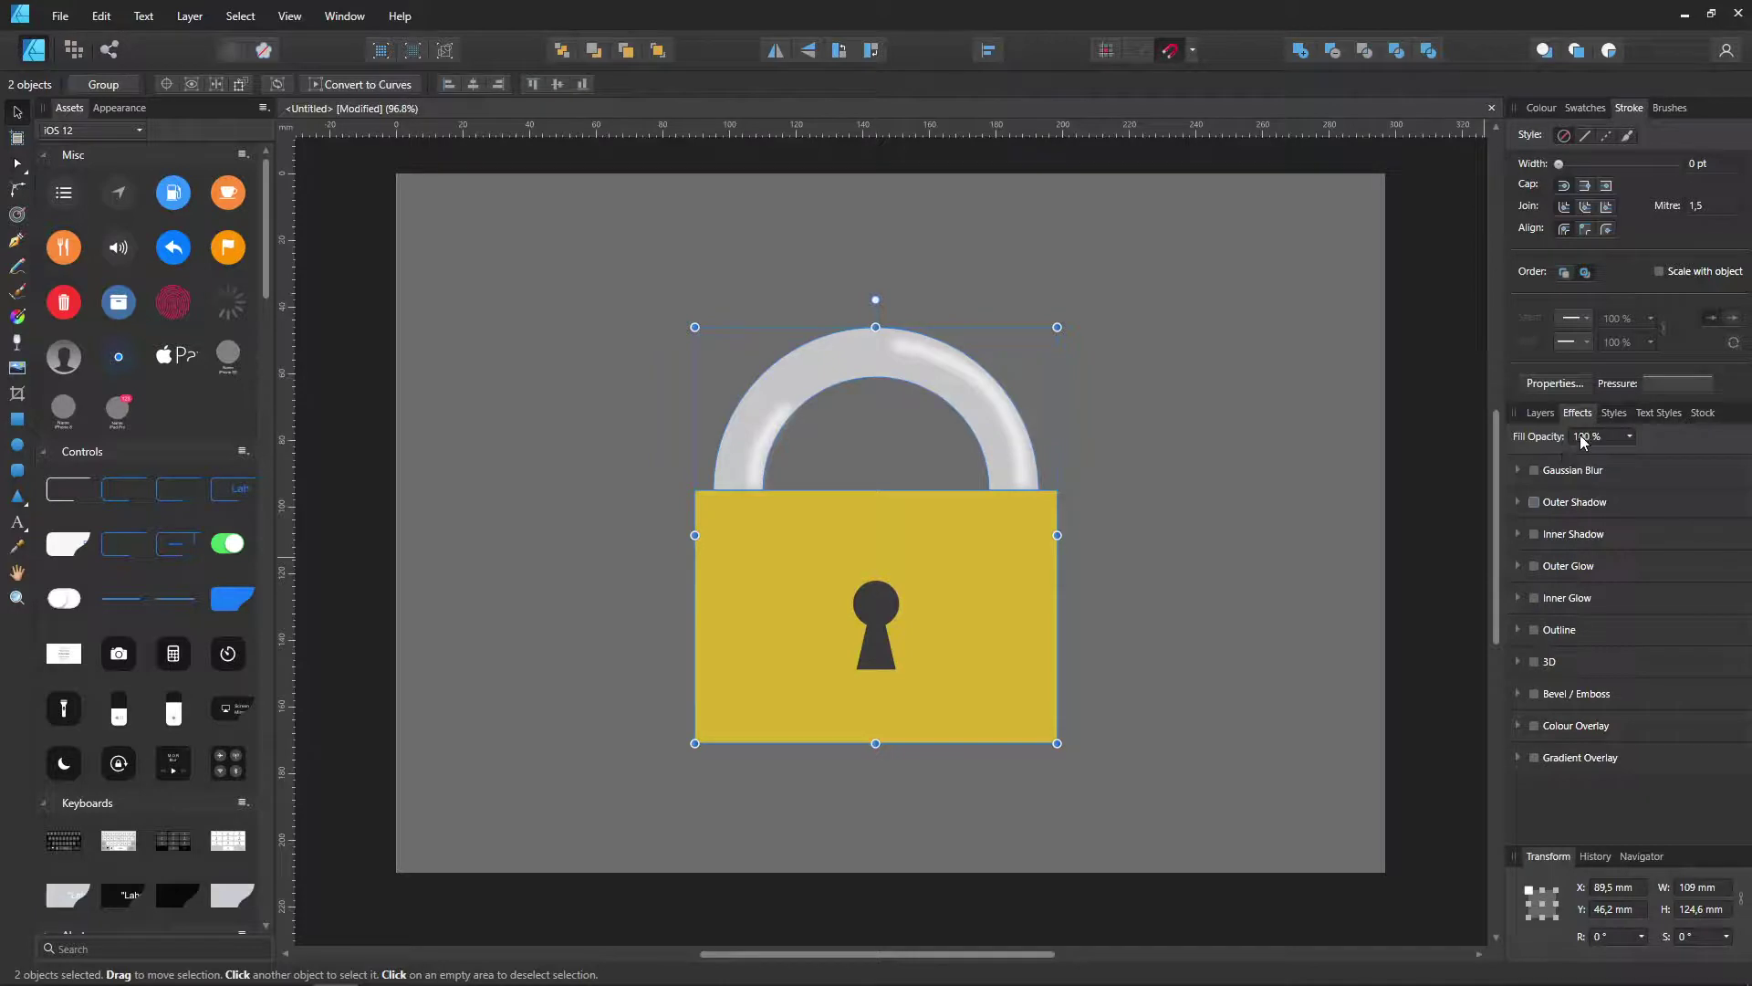
Step: Open the Glans group's Layer Effects to check its 14.7 px Gaussian Blur
click(1541, 413)
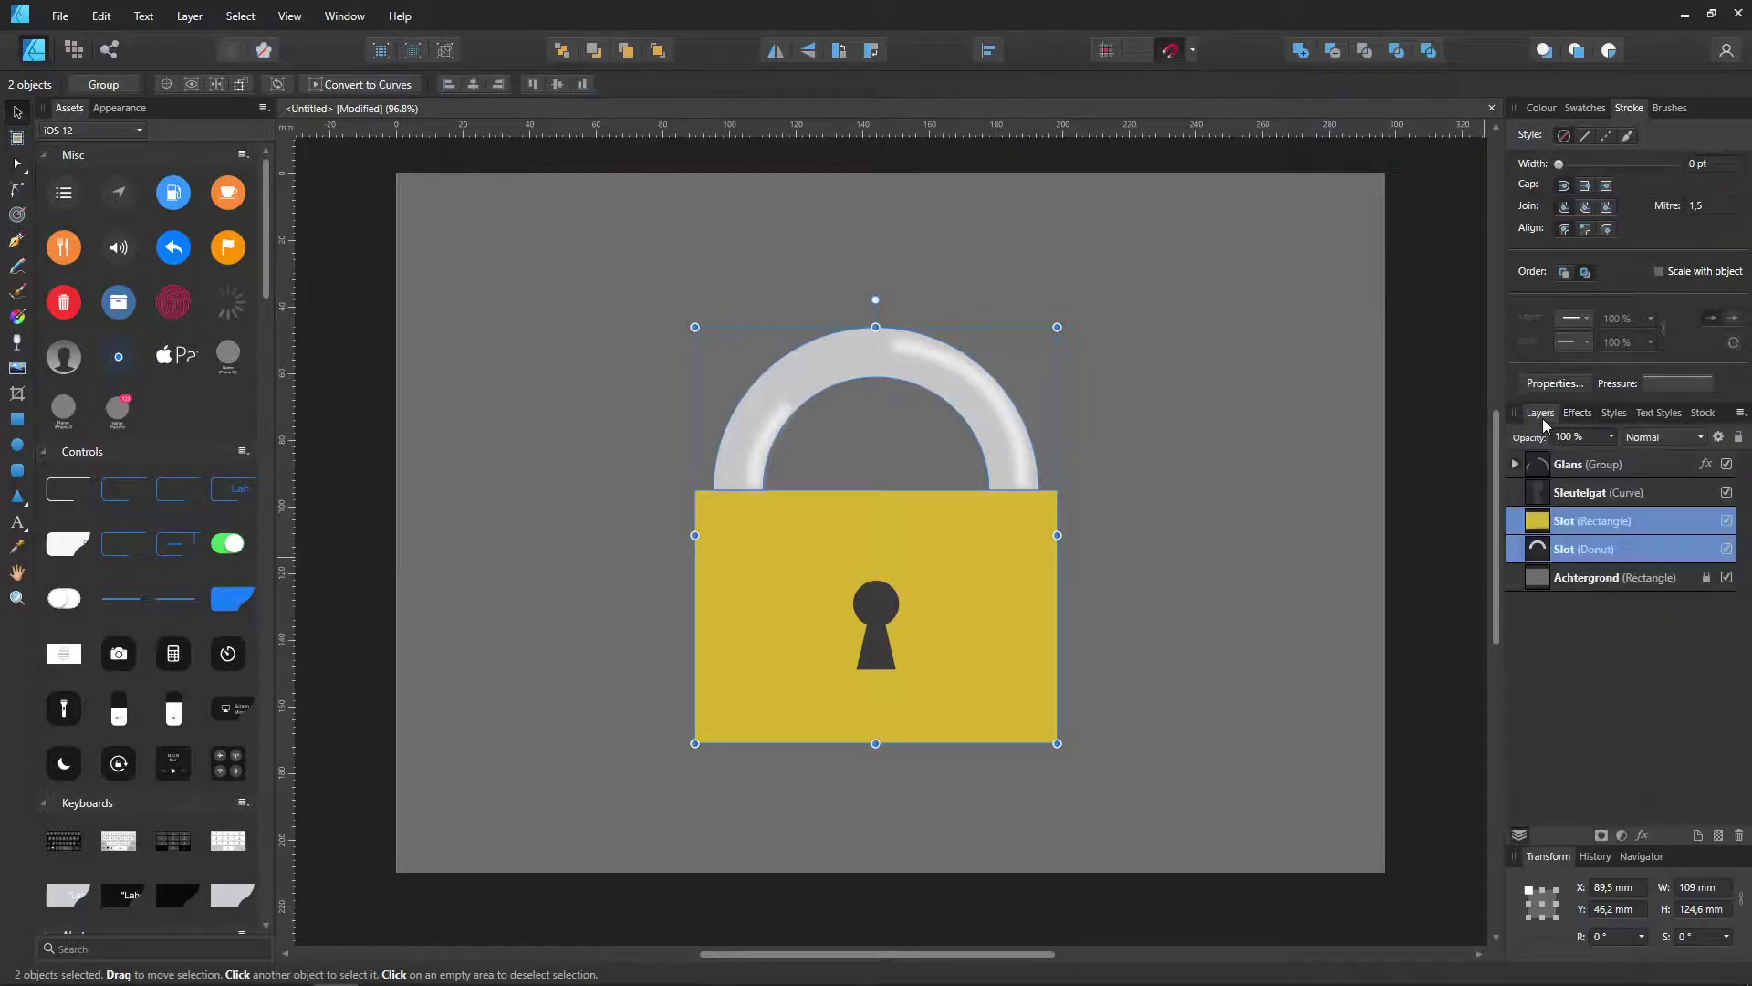
click(1573, 465)
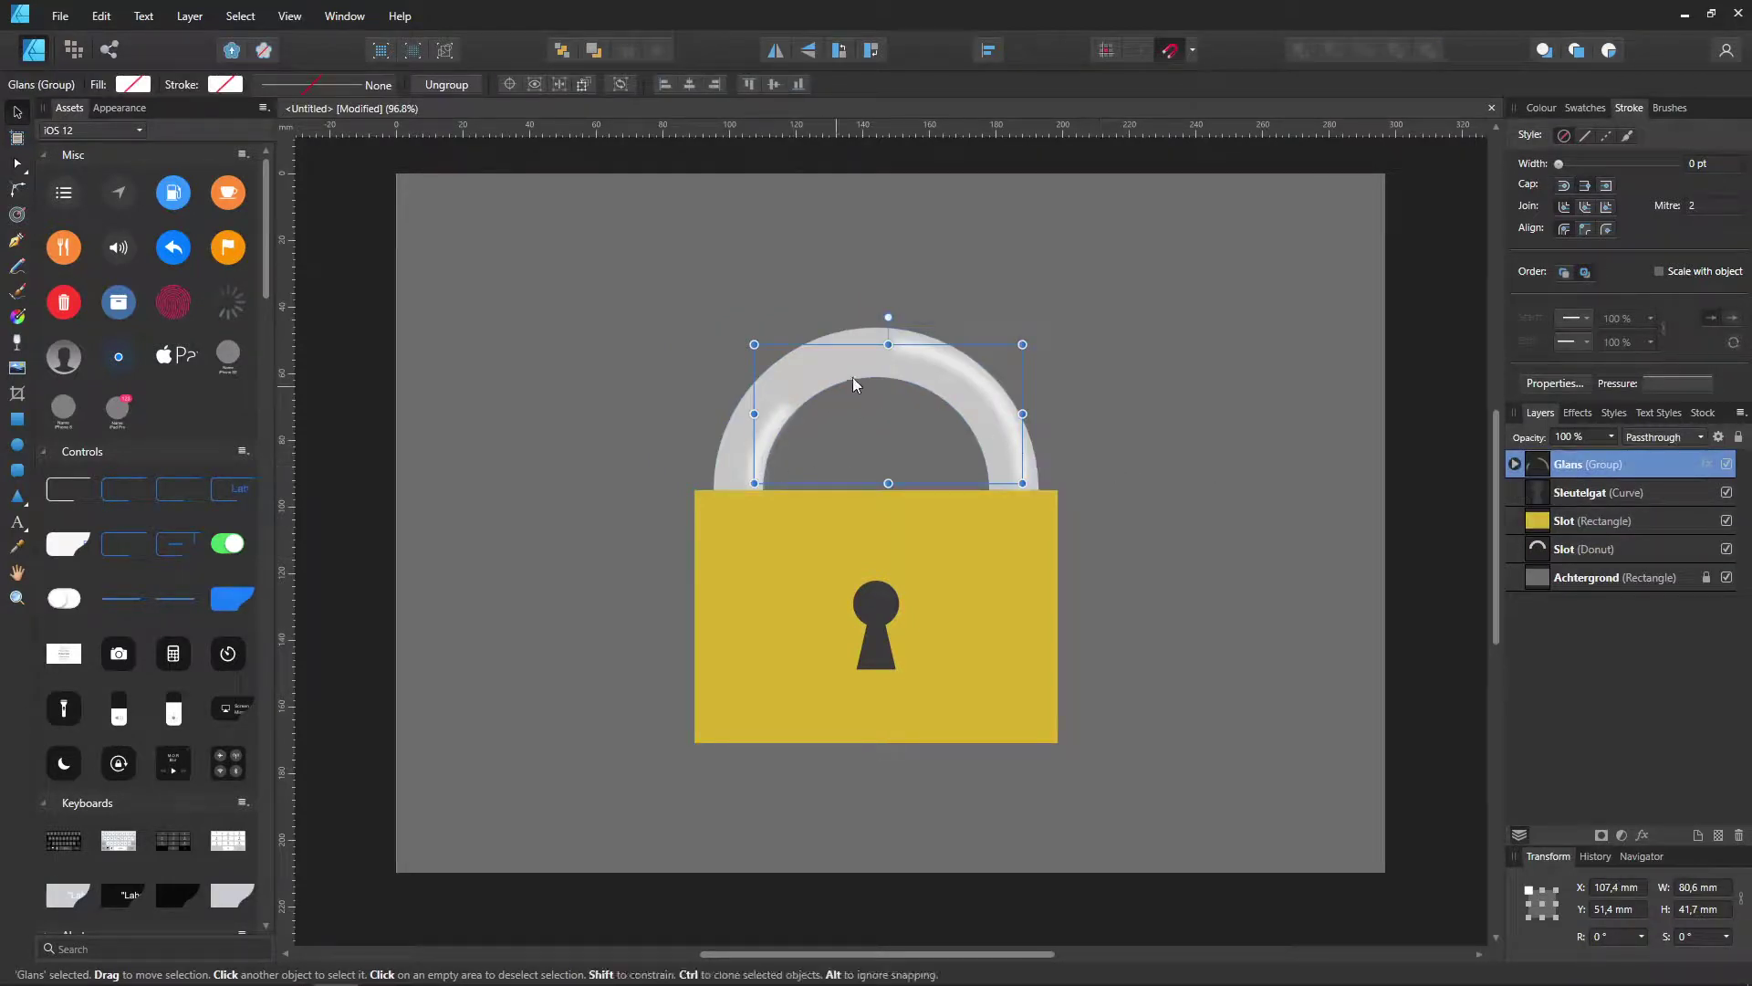
click(1582, 582)
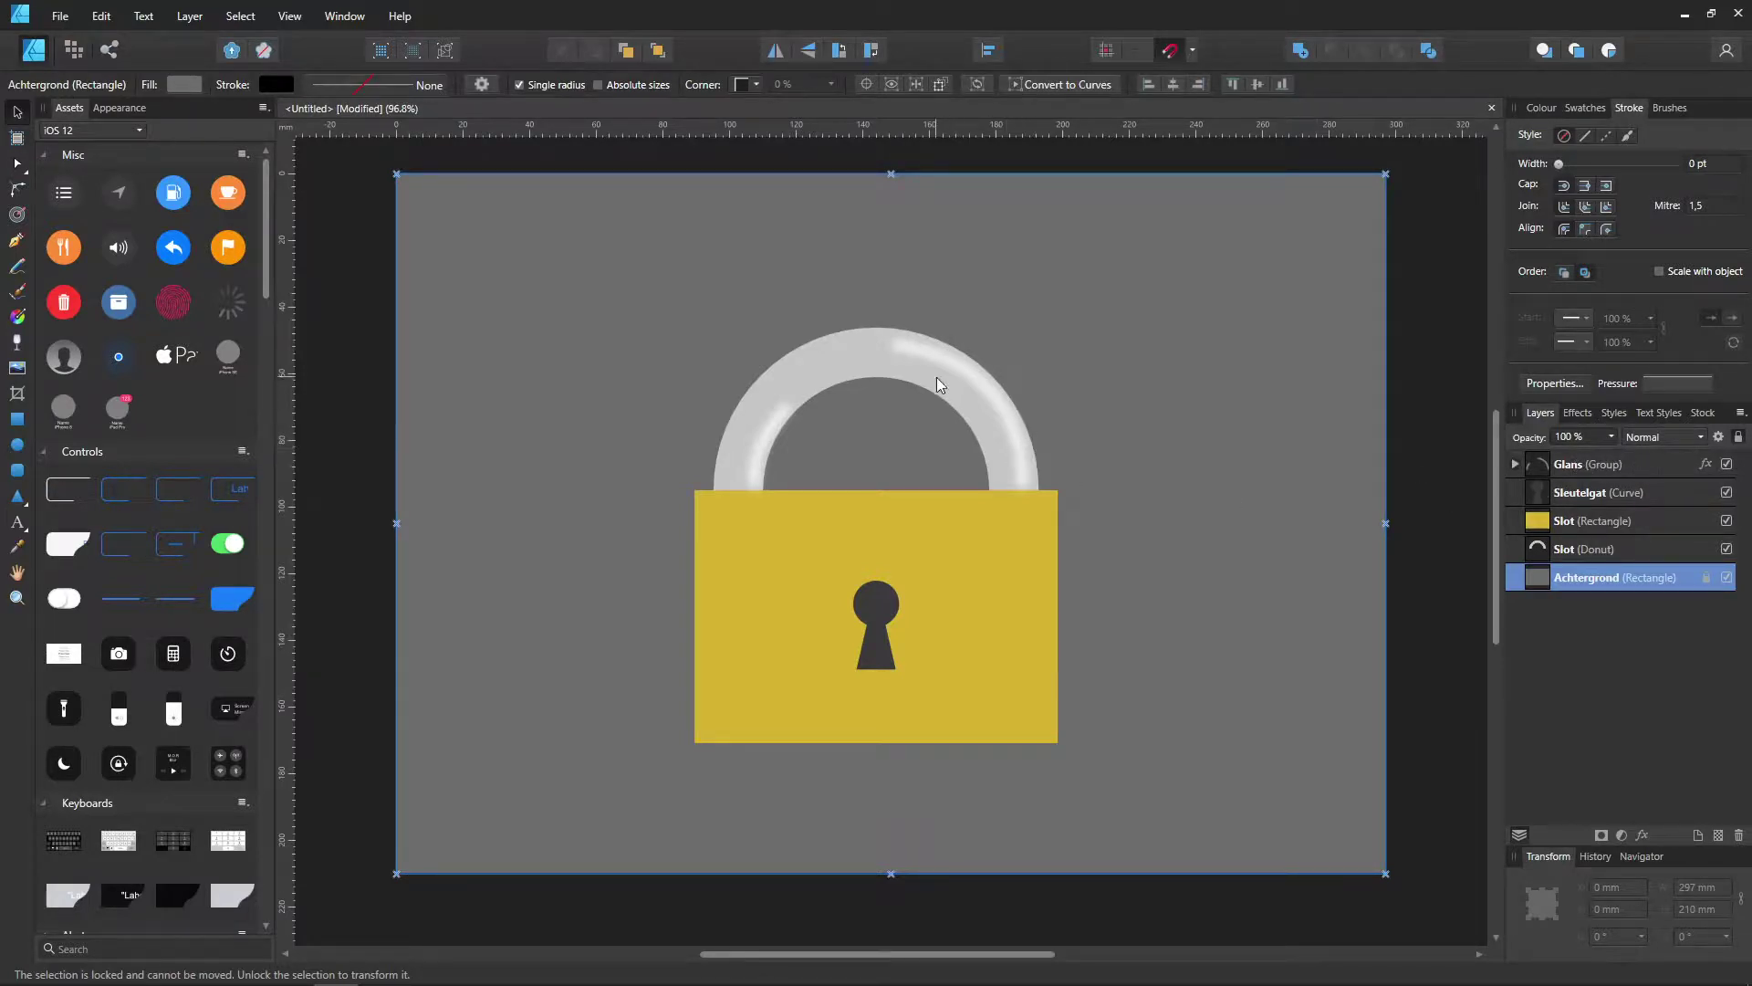
click(1706, 464)
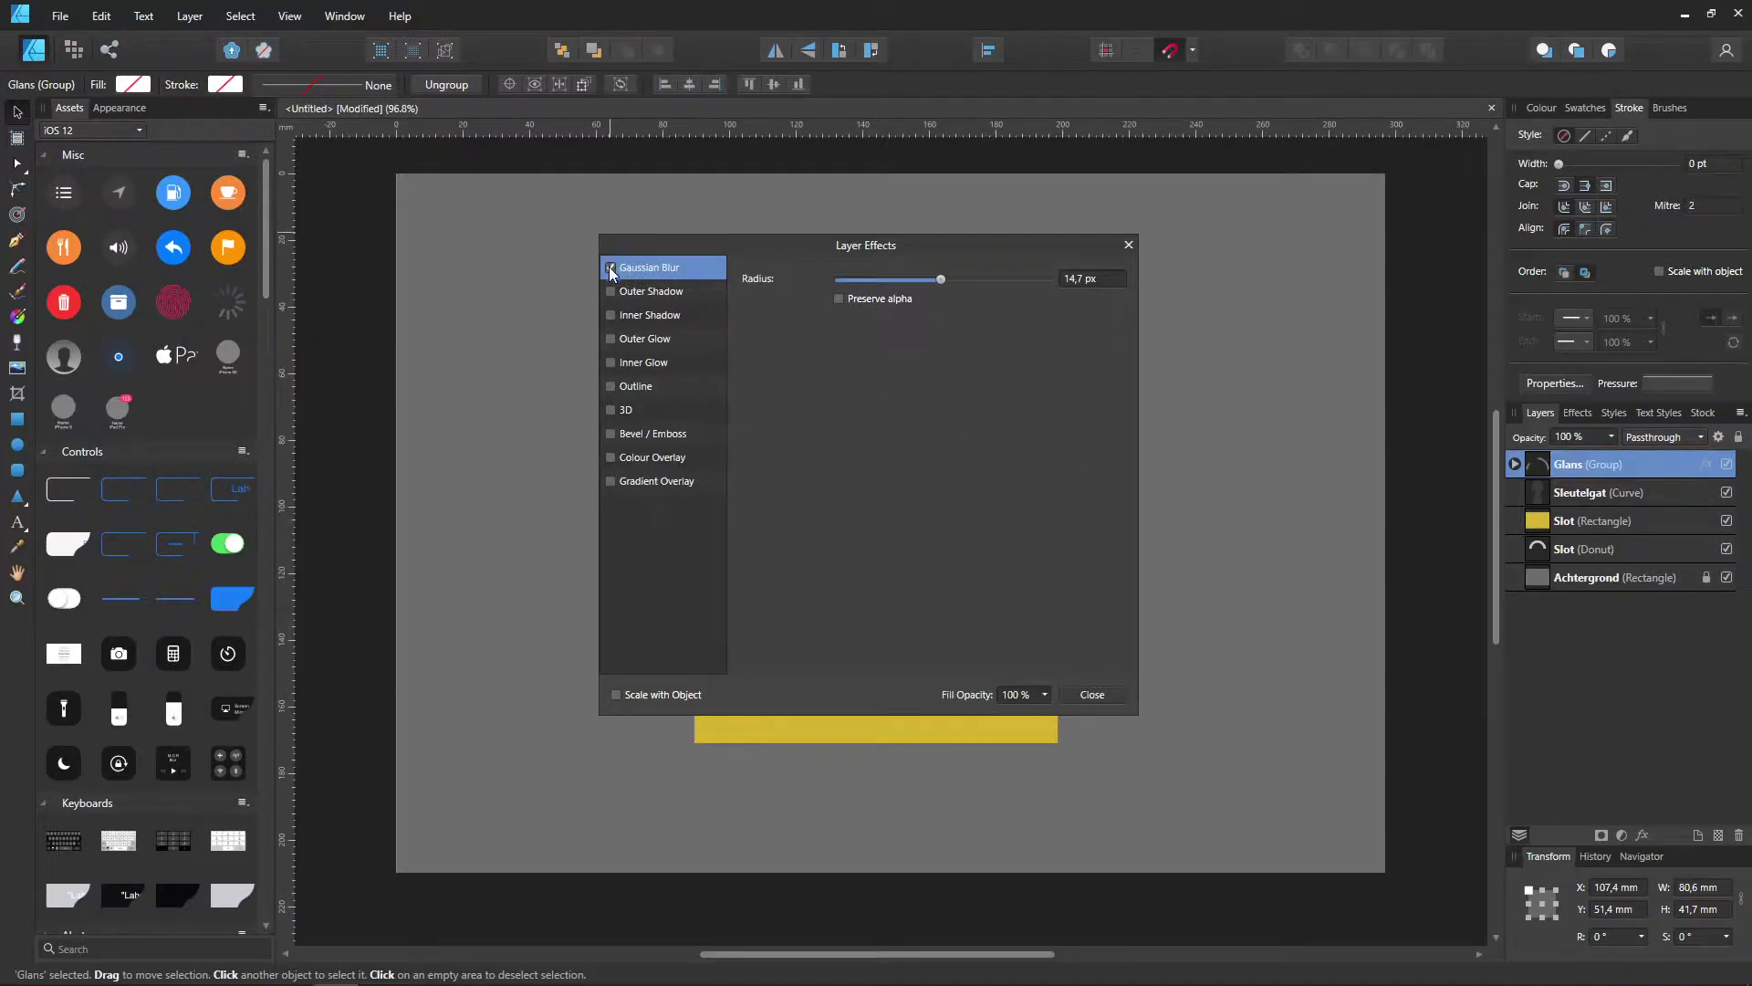
Step: Close Layer Effects and select the Slot rectangle body and Slot donut shackle together
click(1129, 247)
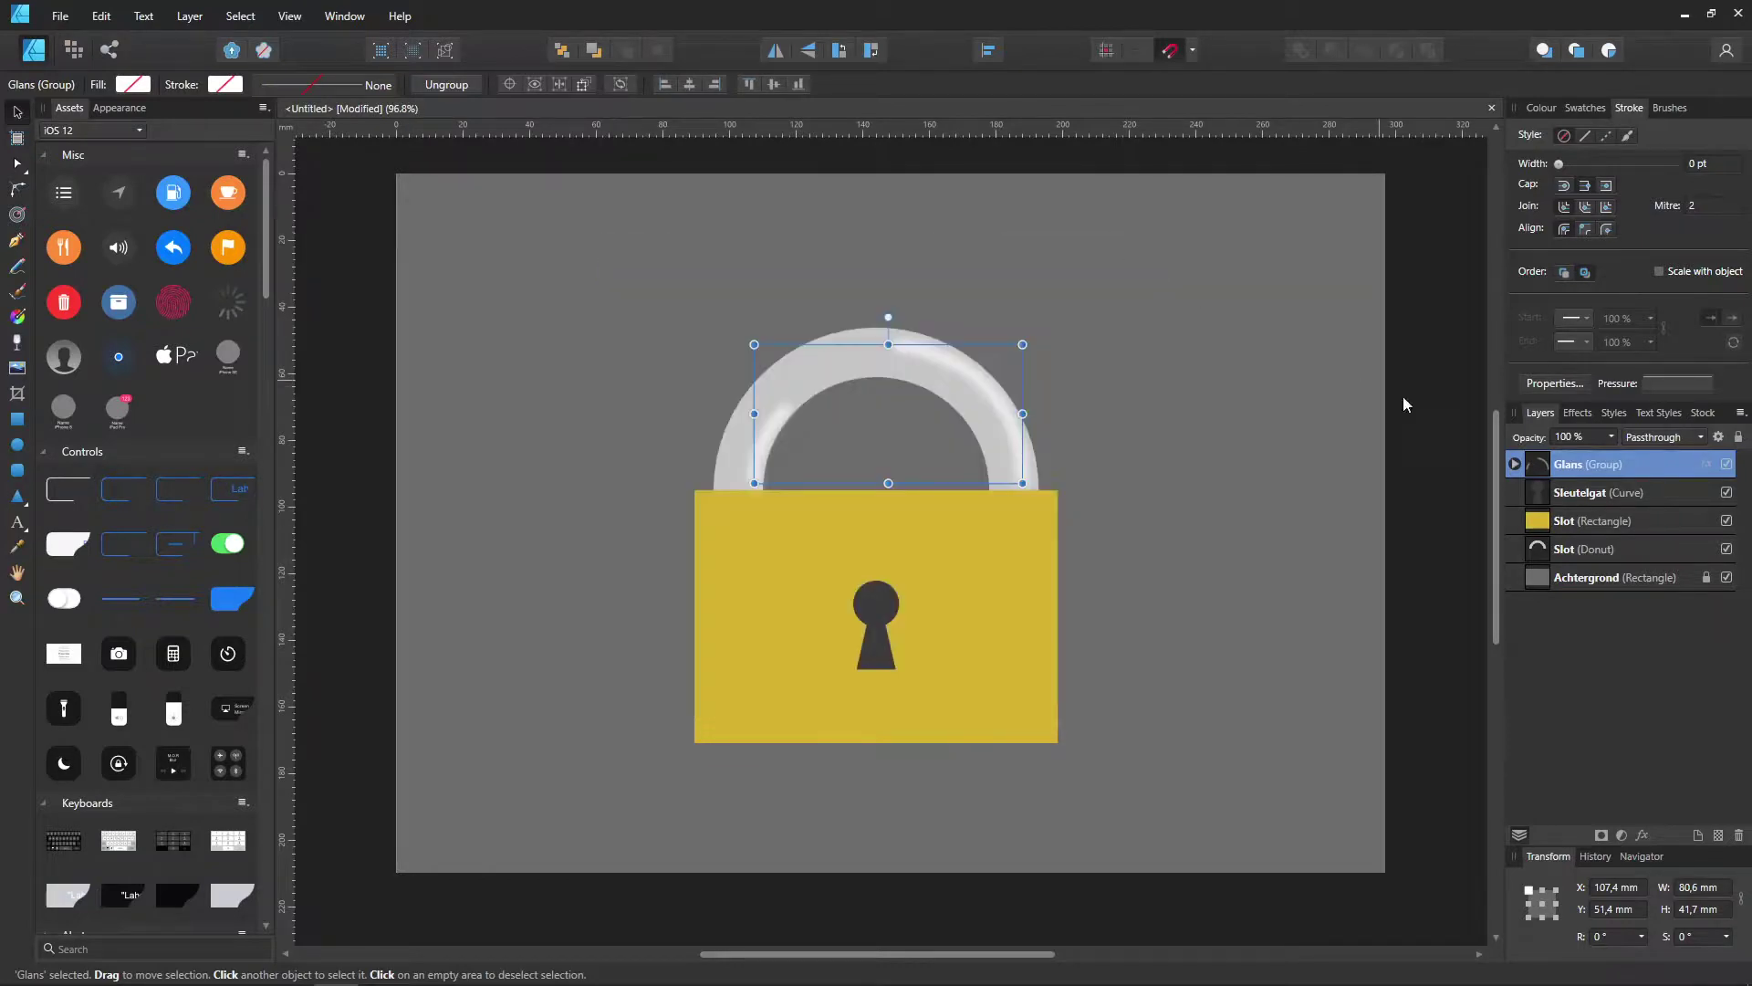
click(1564, 521)
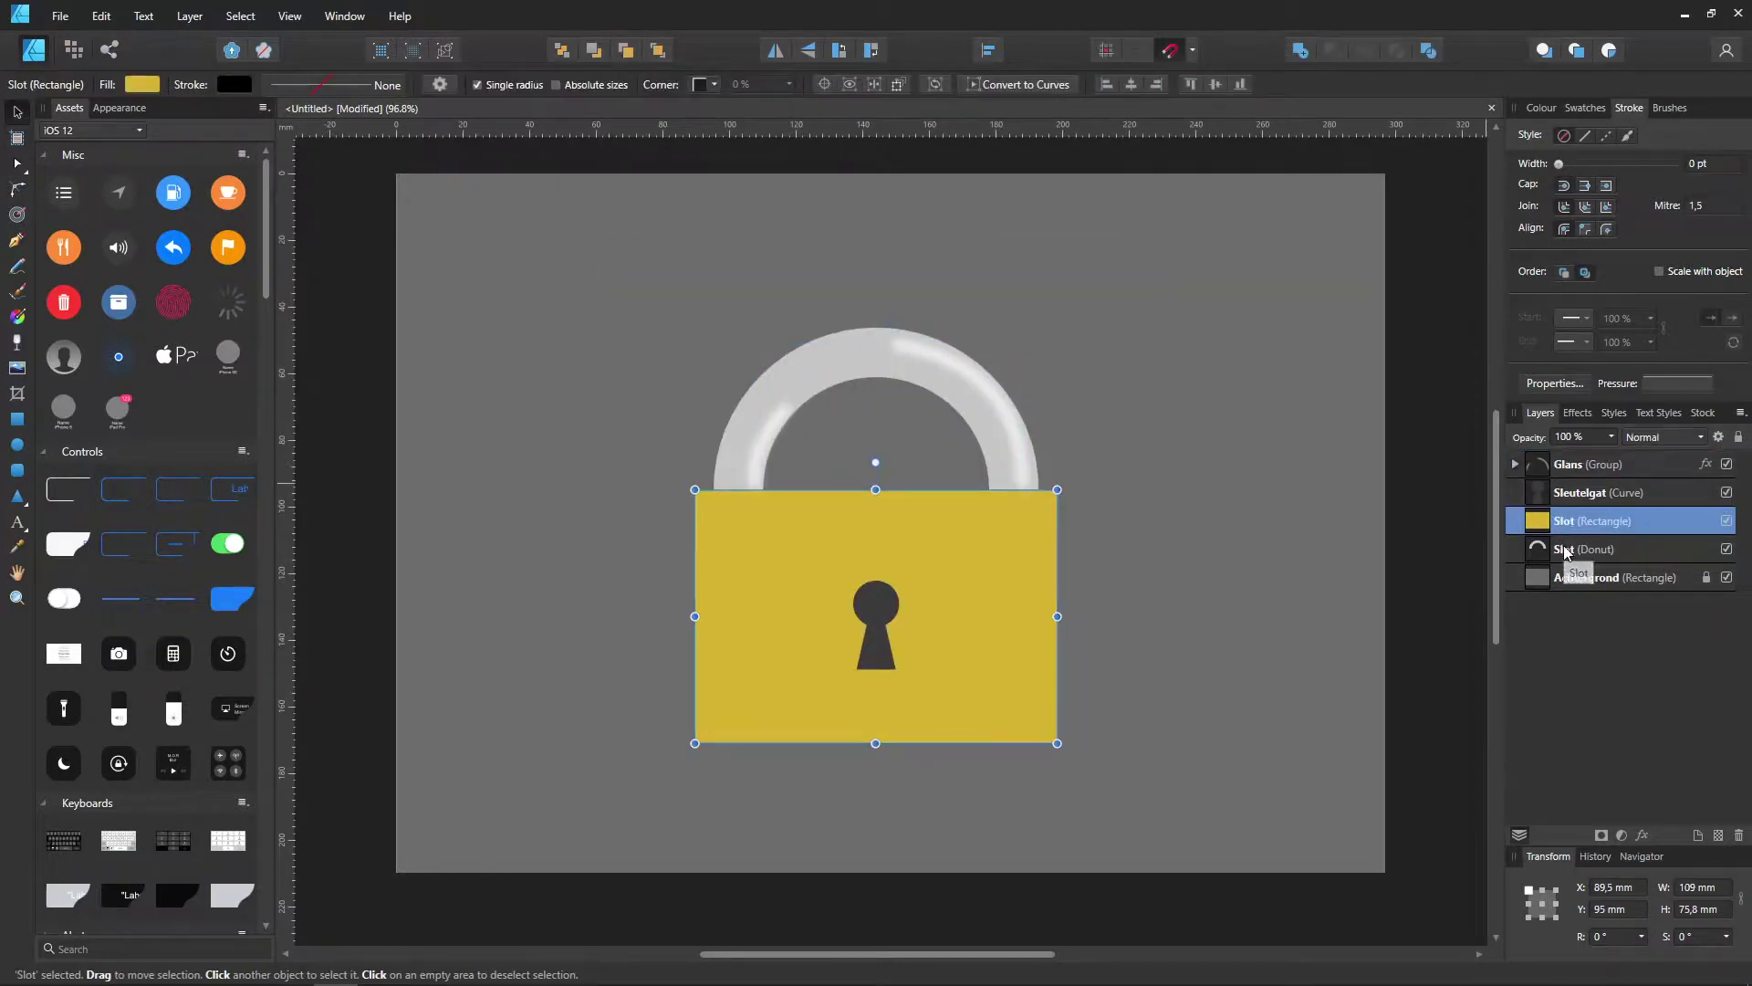
shift+click(1564, 549)
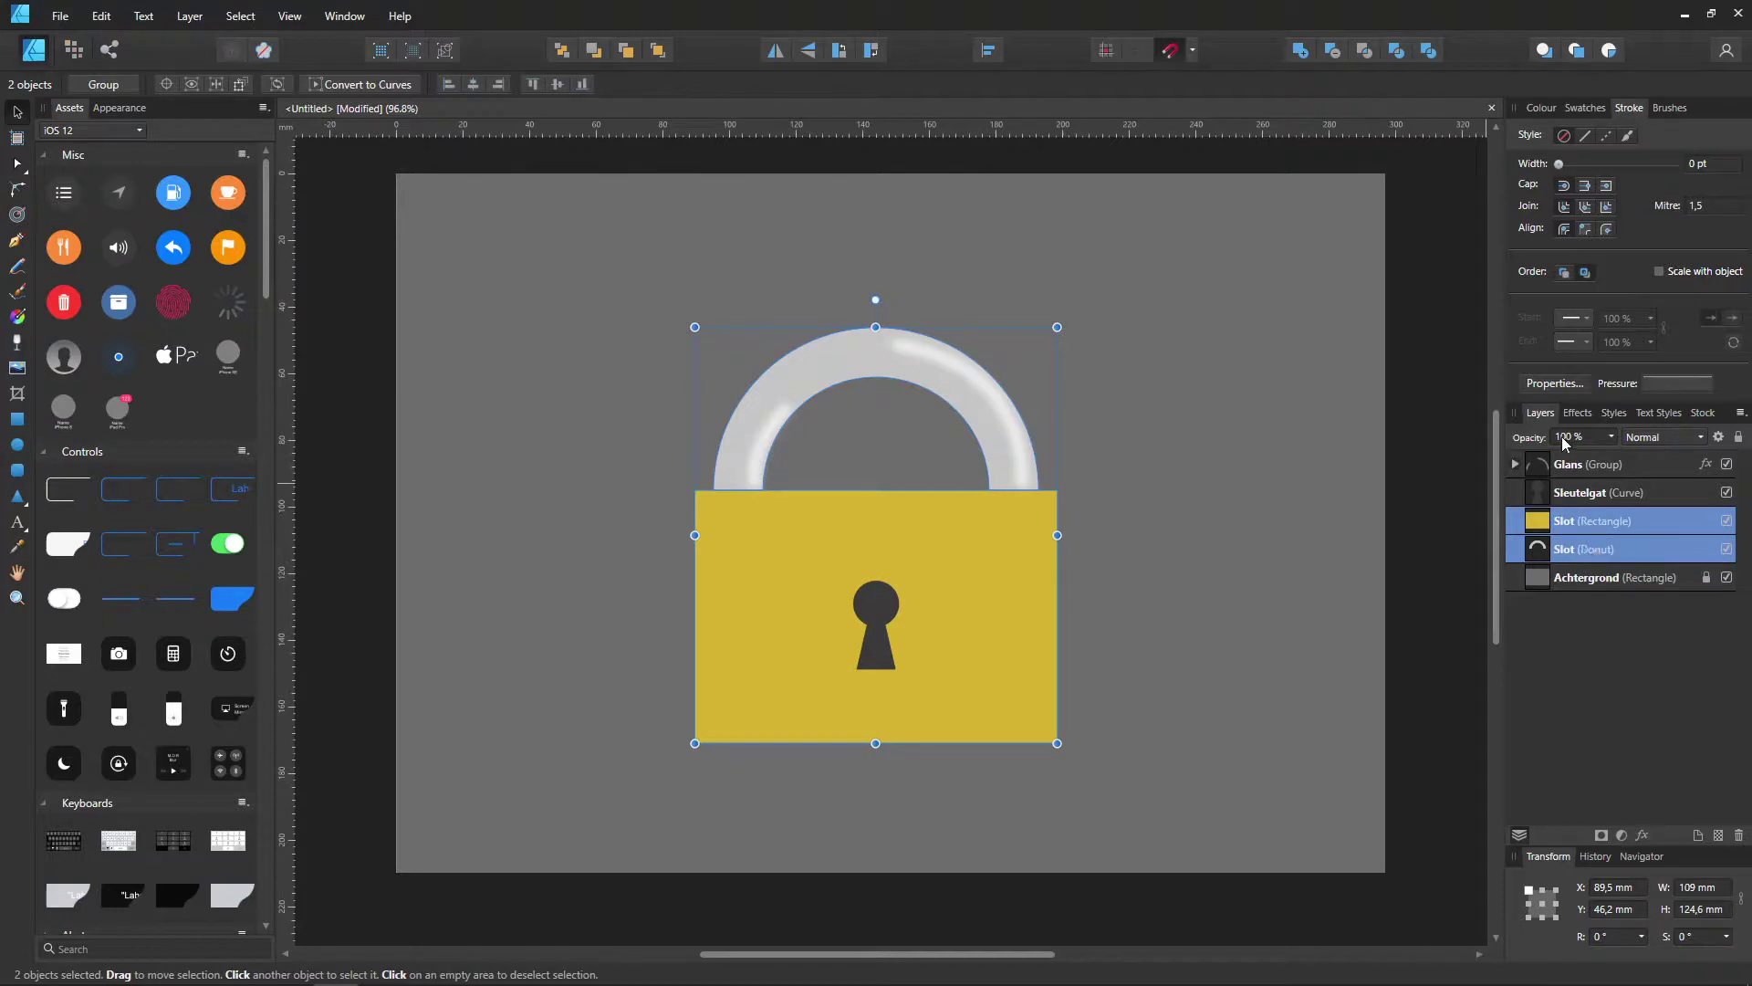
Step: Re-enable the red Outer Shadow on both lock parts and open Slot (Rectangle)'s Layer Effects
click(1577, 412)
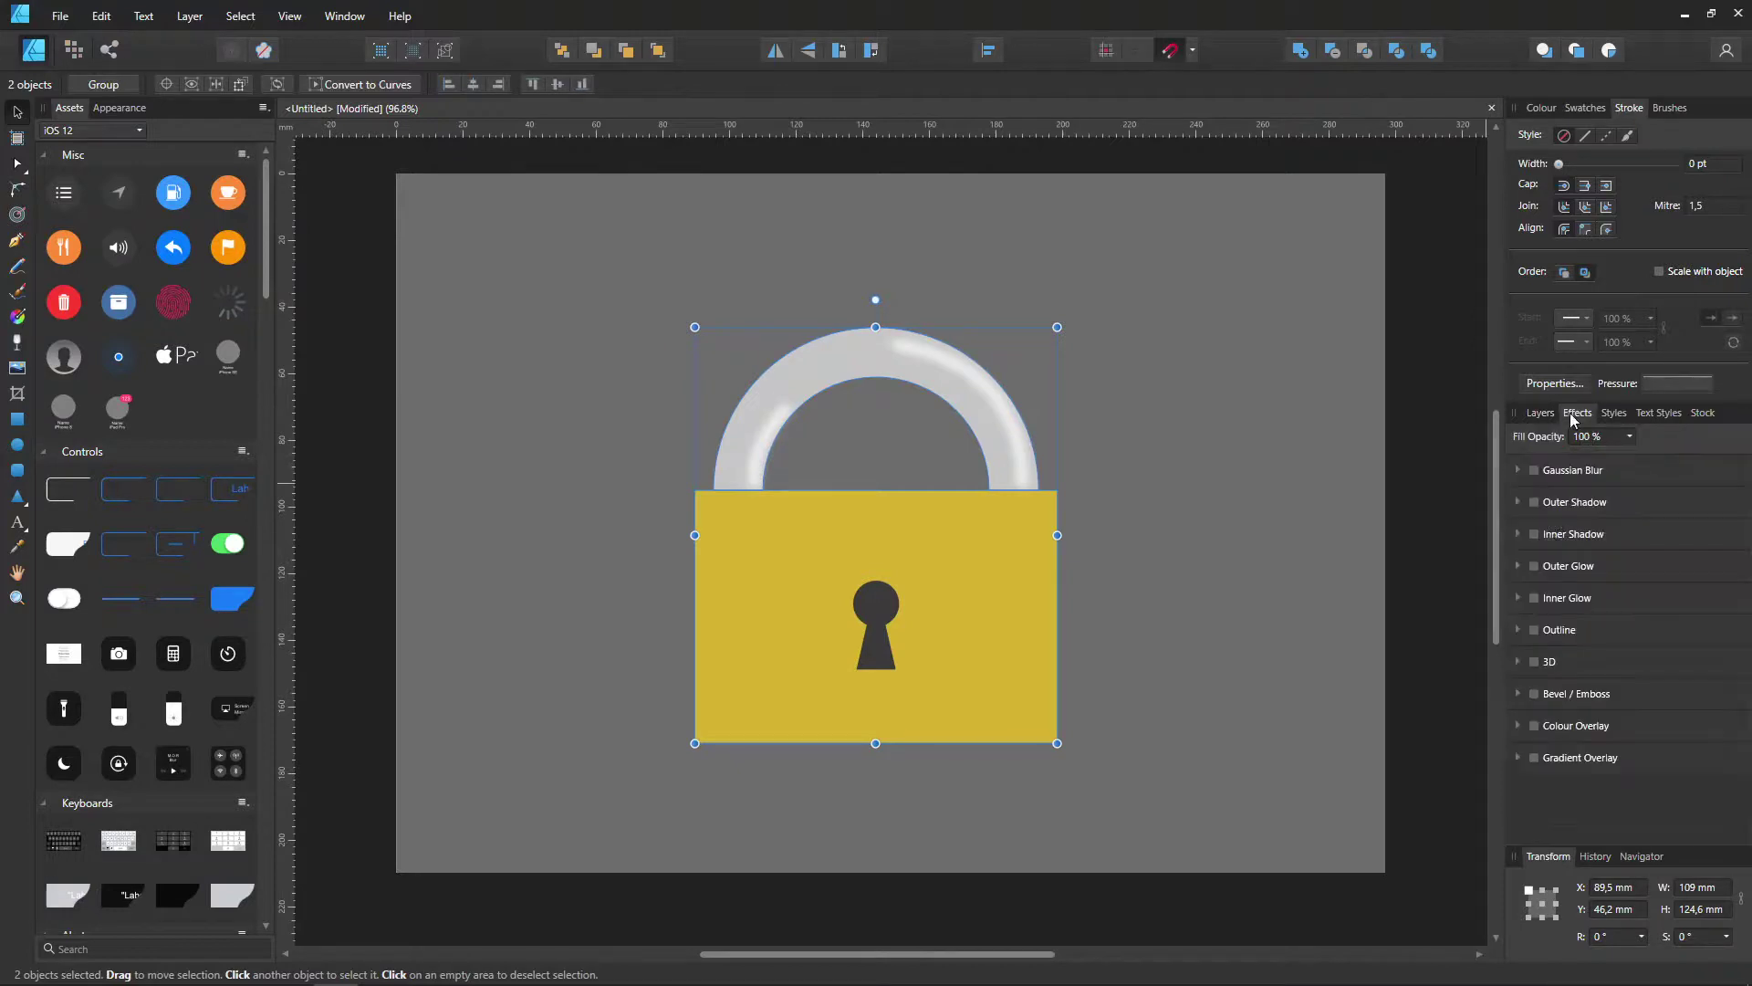
click(1534, 502)
click(1538, 413)
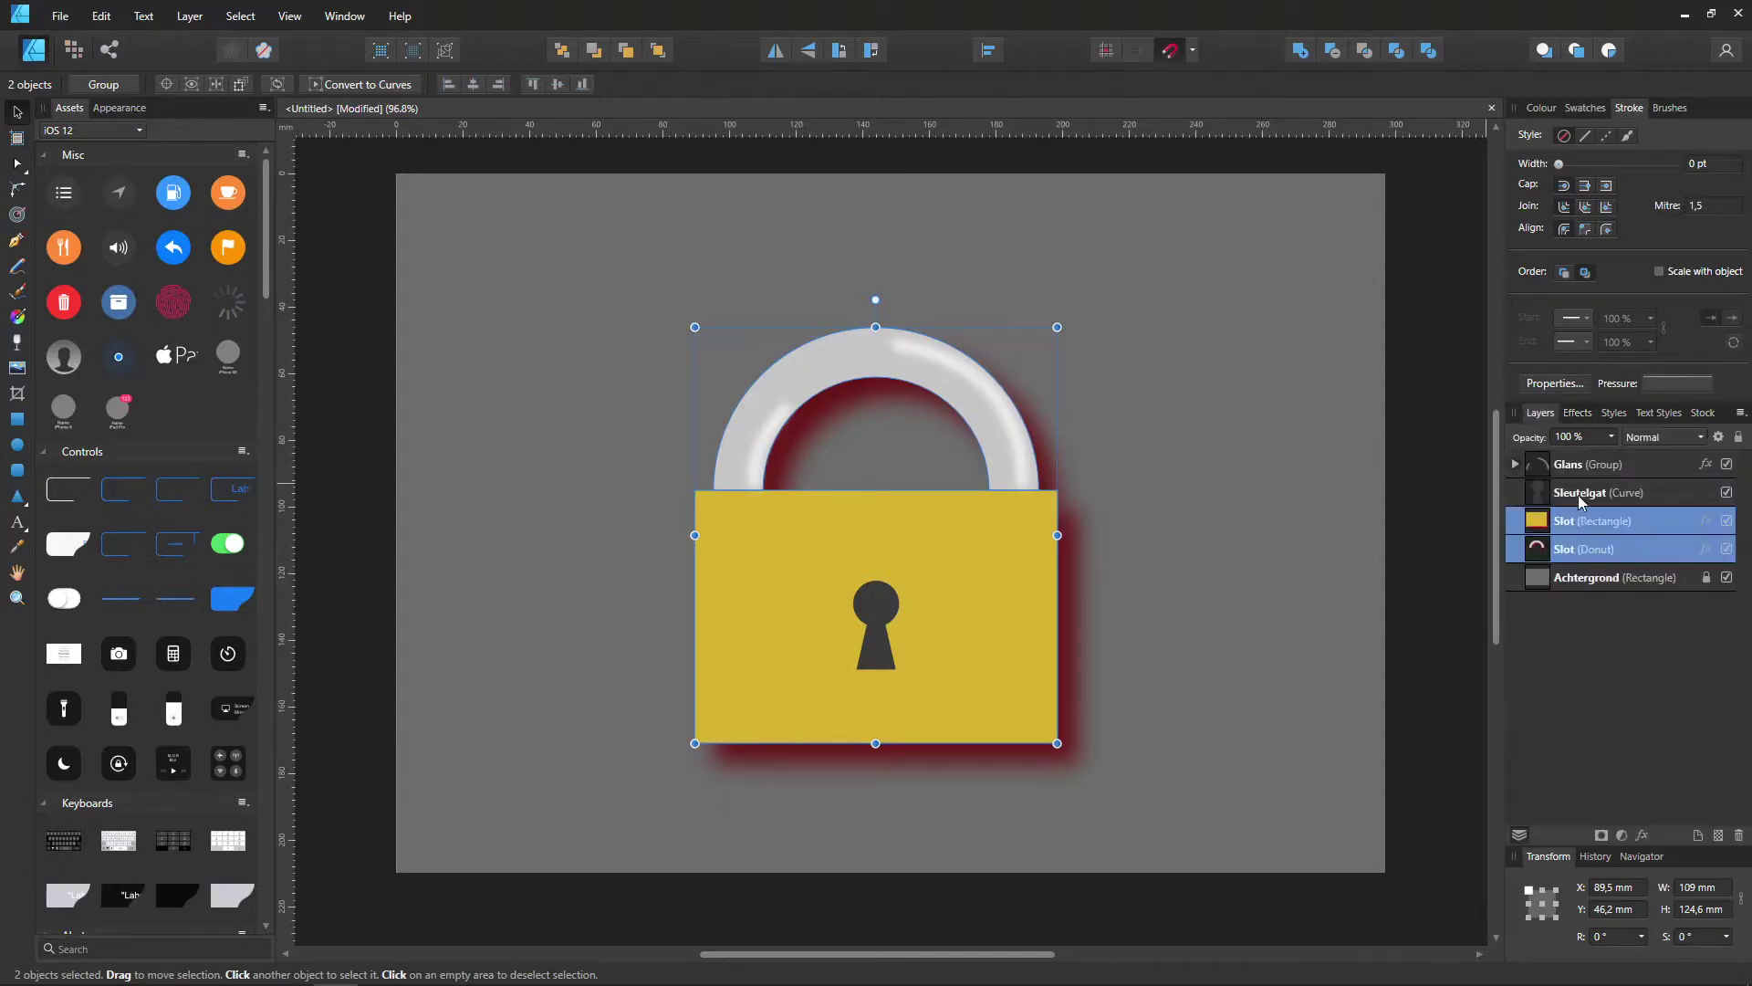
click(1606, 582)
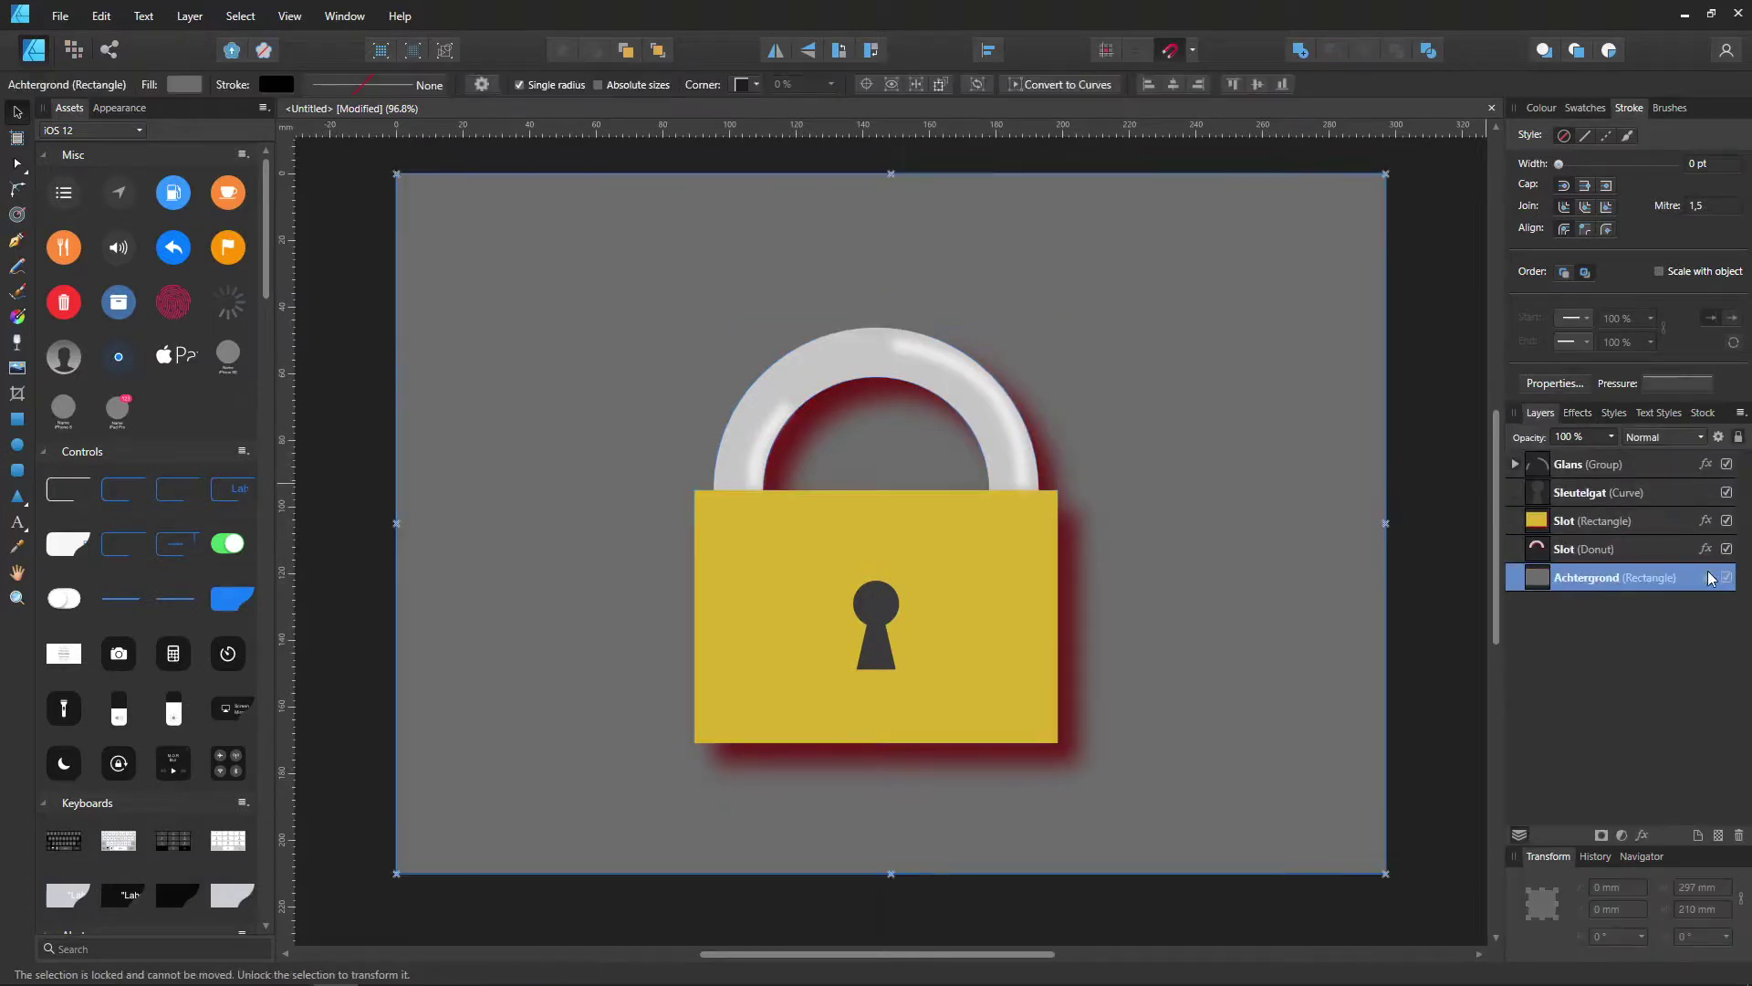
click(1707, 520)
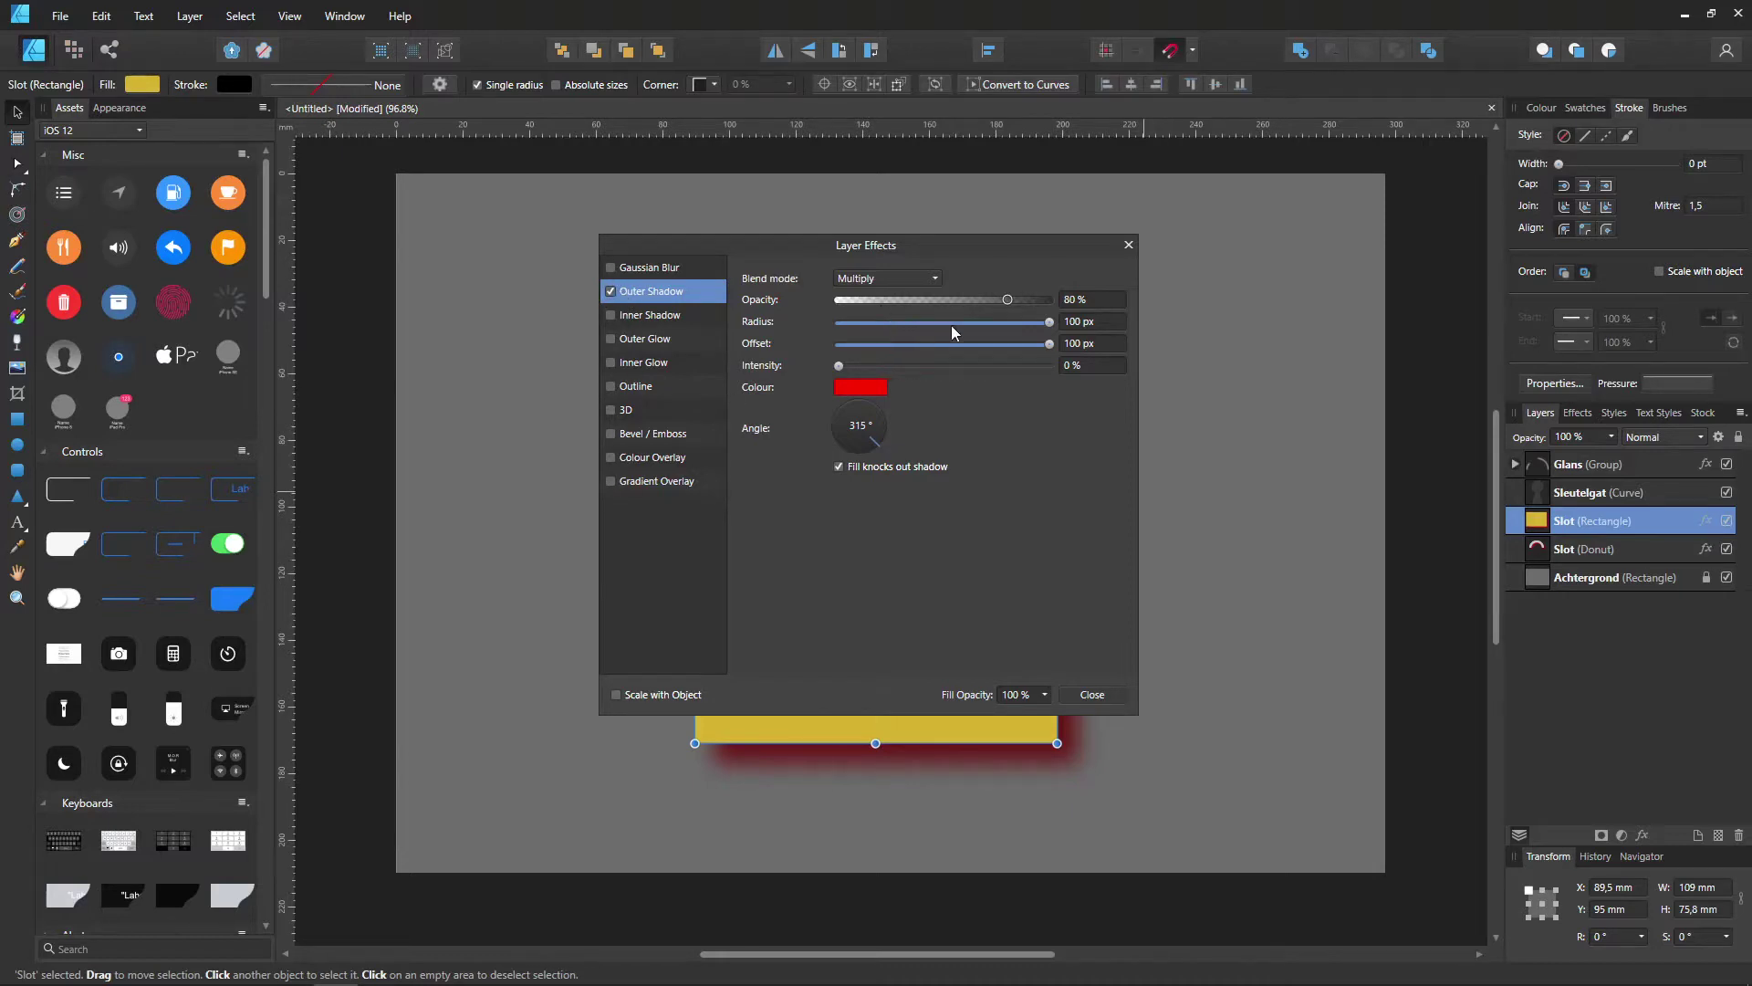
Step: Set the lock body's Outer Shadow radius to 0 px, then select the Achtergrond background
drag(951, 326, 775, 336)
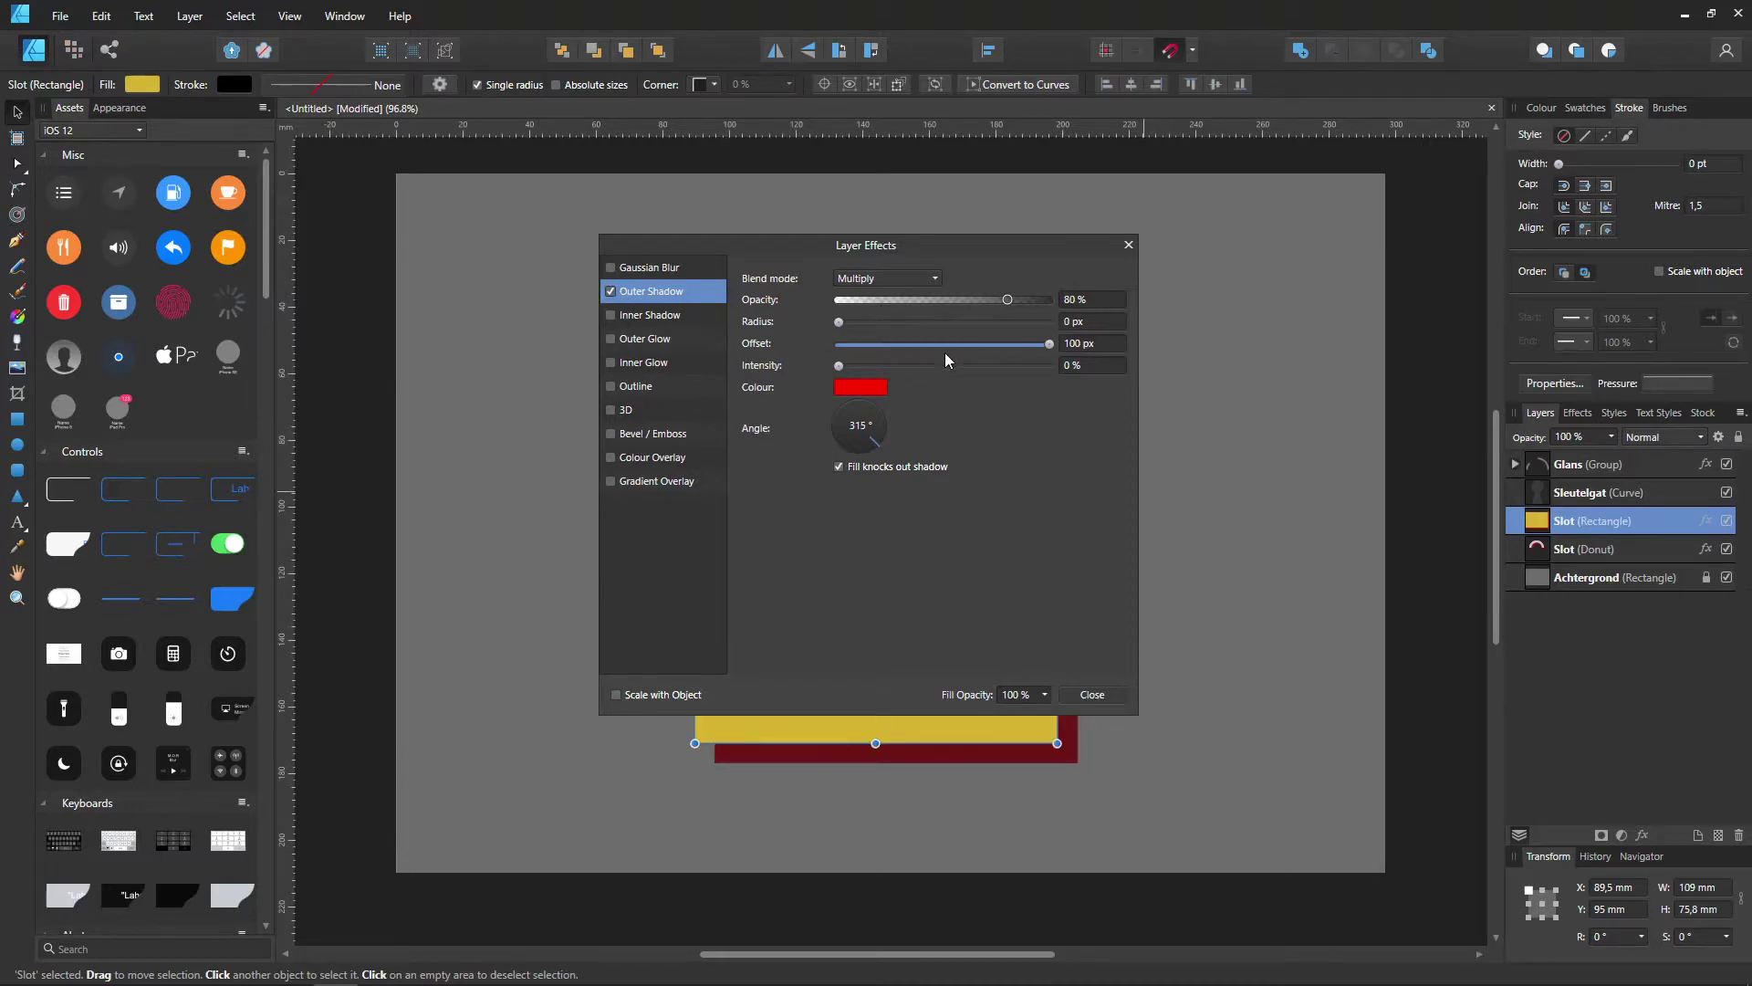
click(1093, 696)
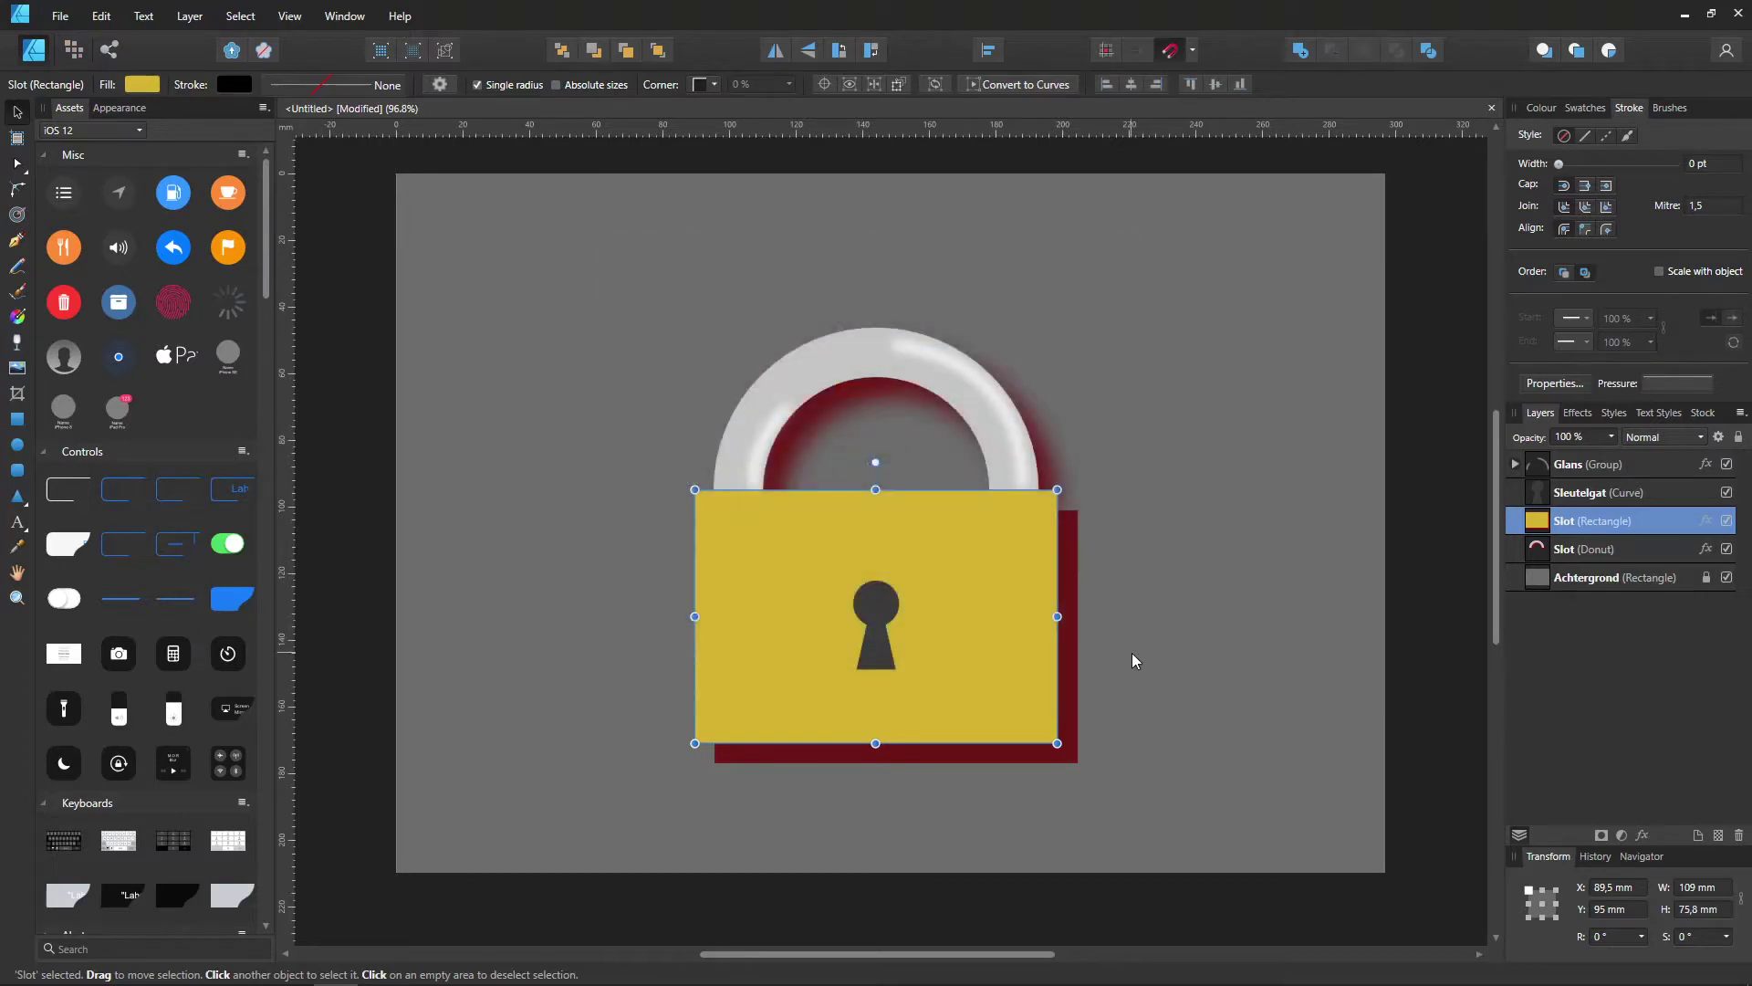
click(1623, 579)
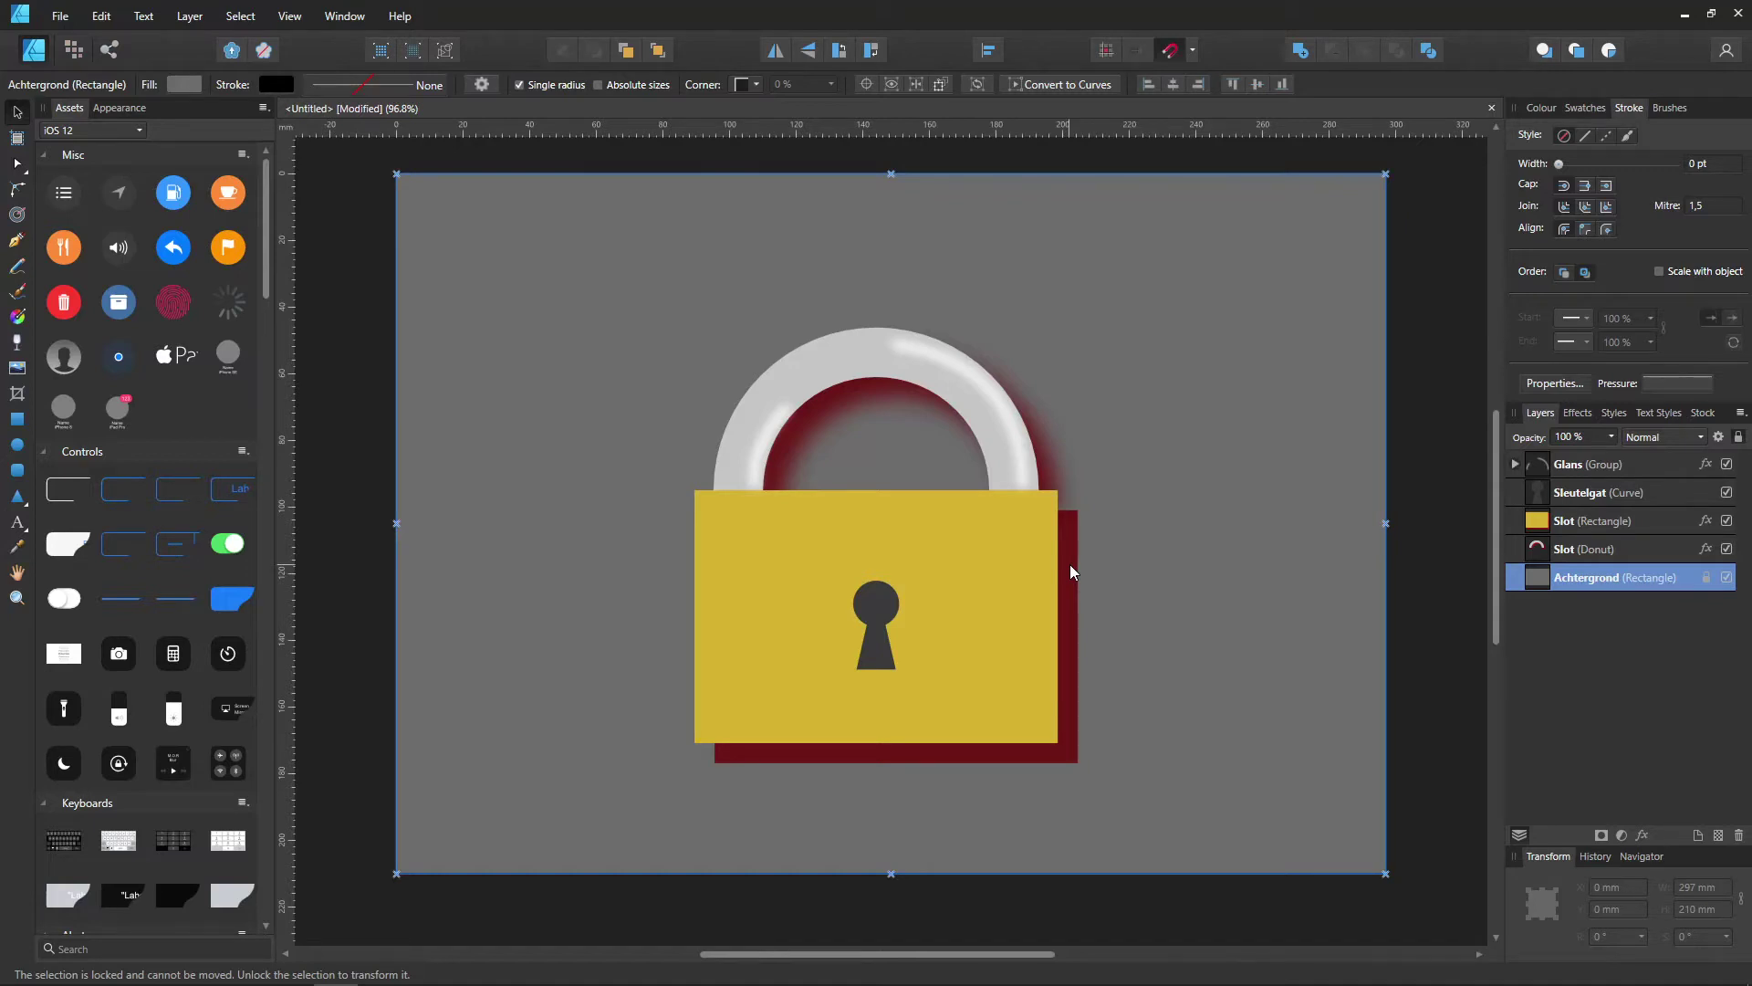
Step: Turn off the Outer Shadow on the Slot (Donut) shackle, then select the Achtergrond layer
click(1705, 549)
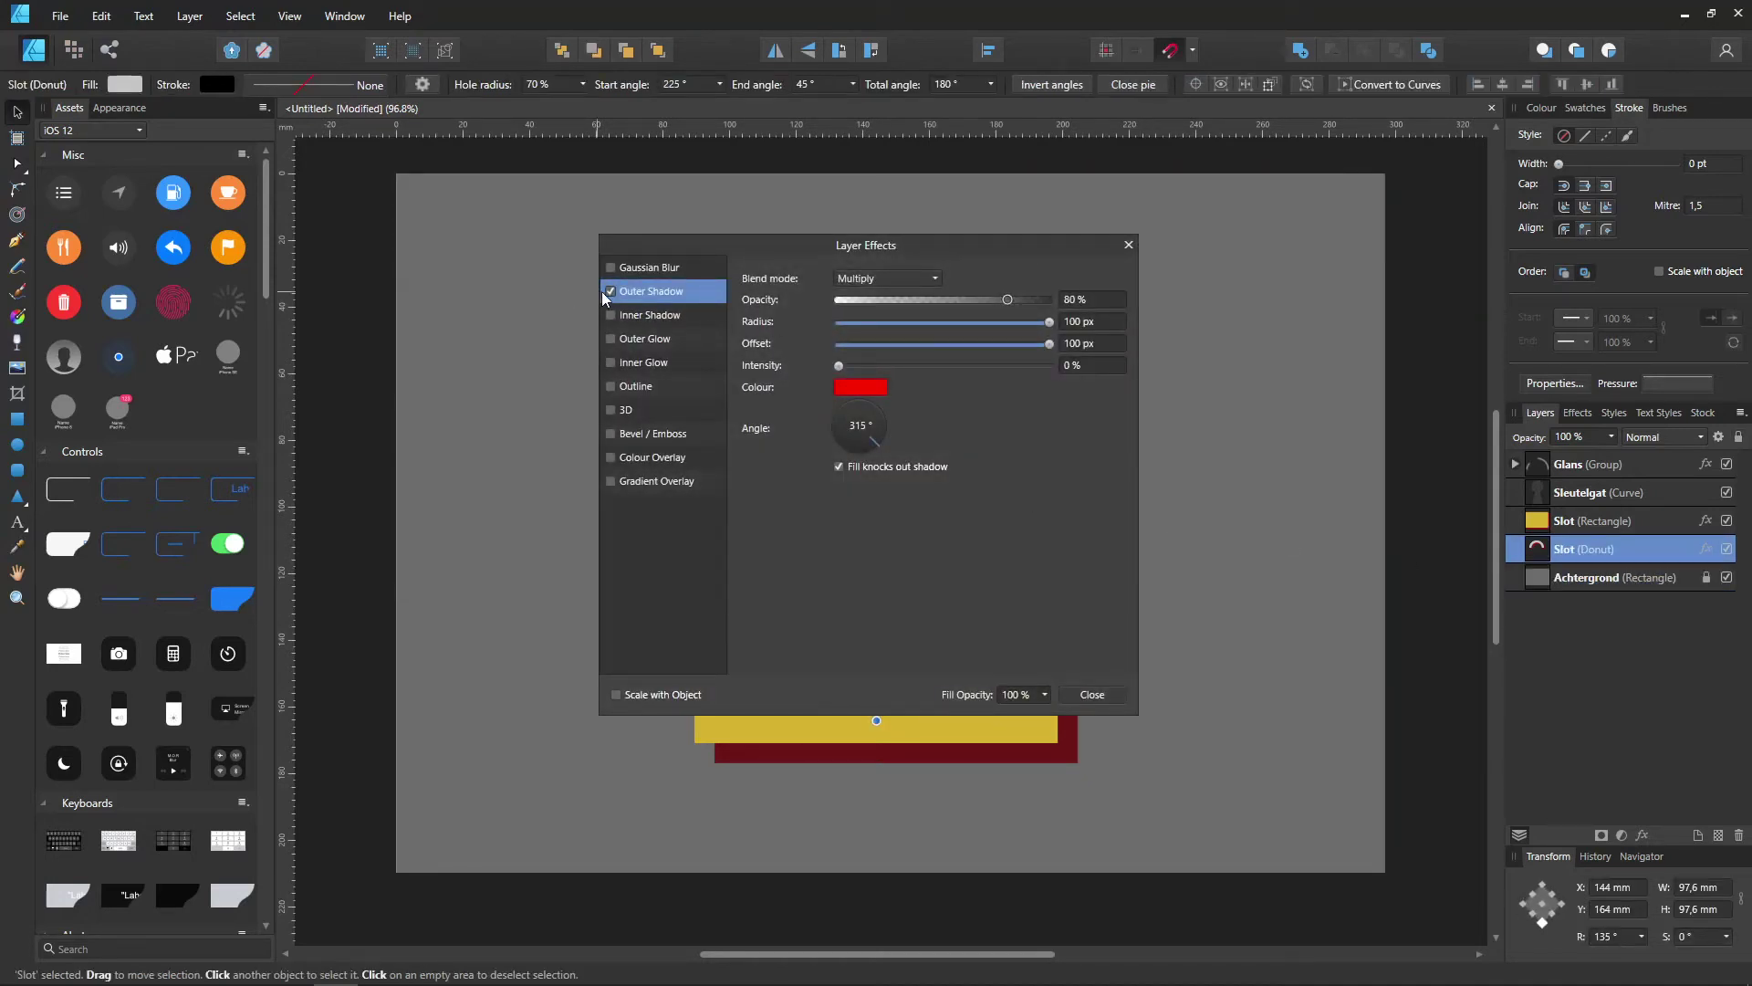
click(1119, 694)
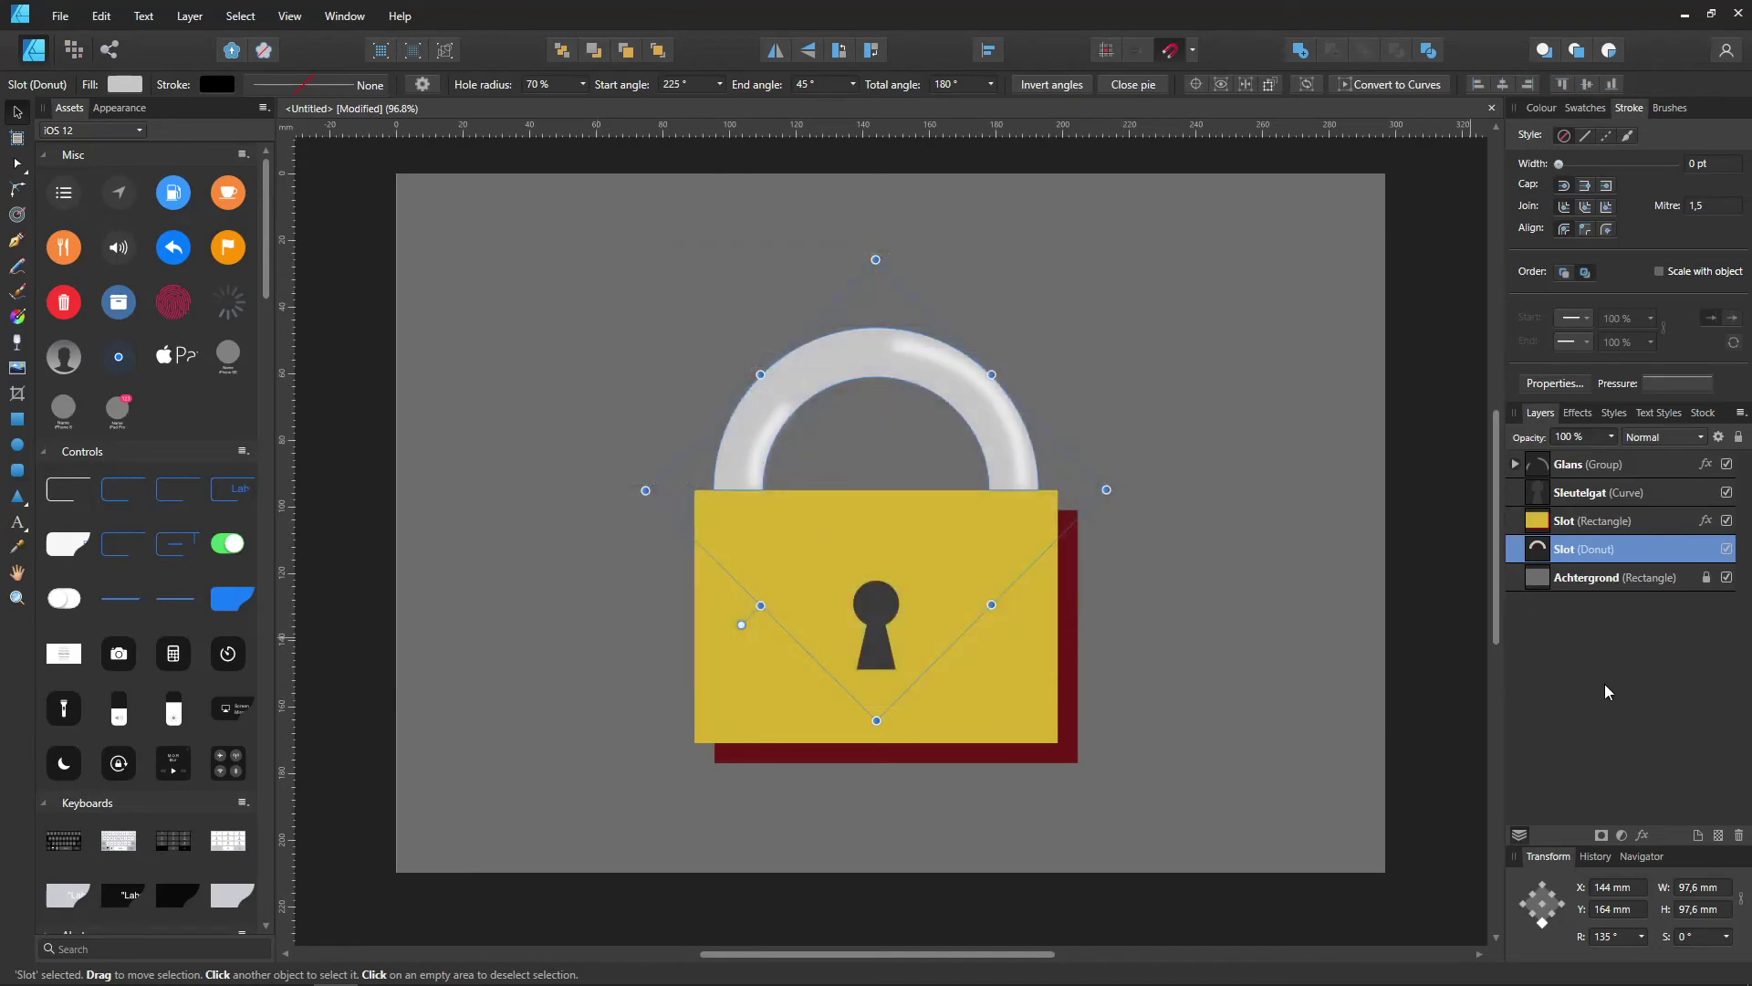
click(1599, 582)
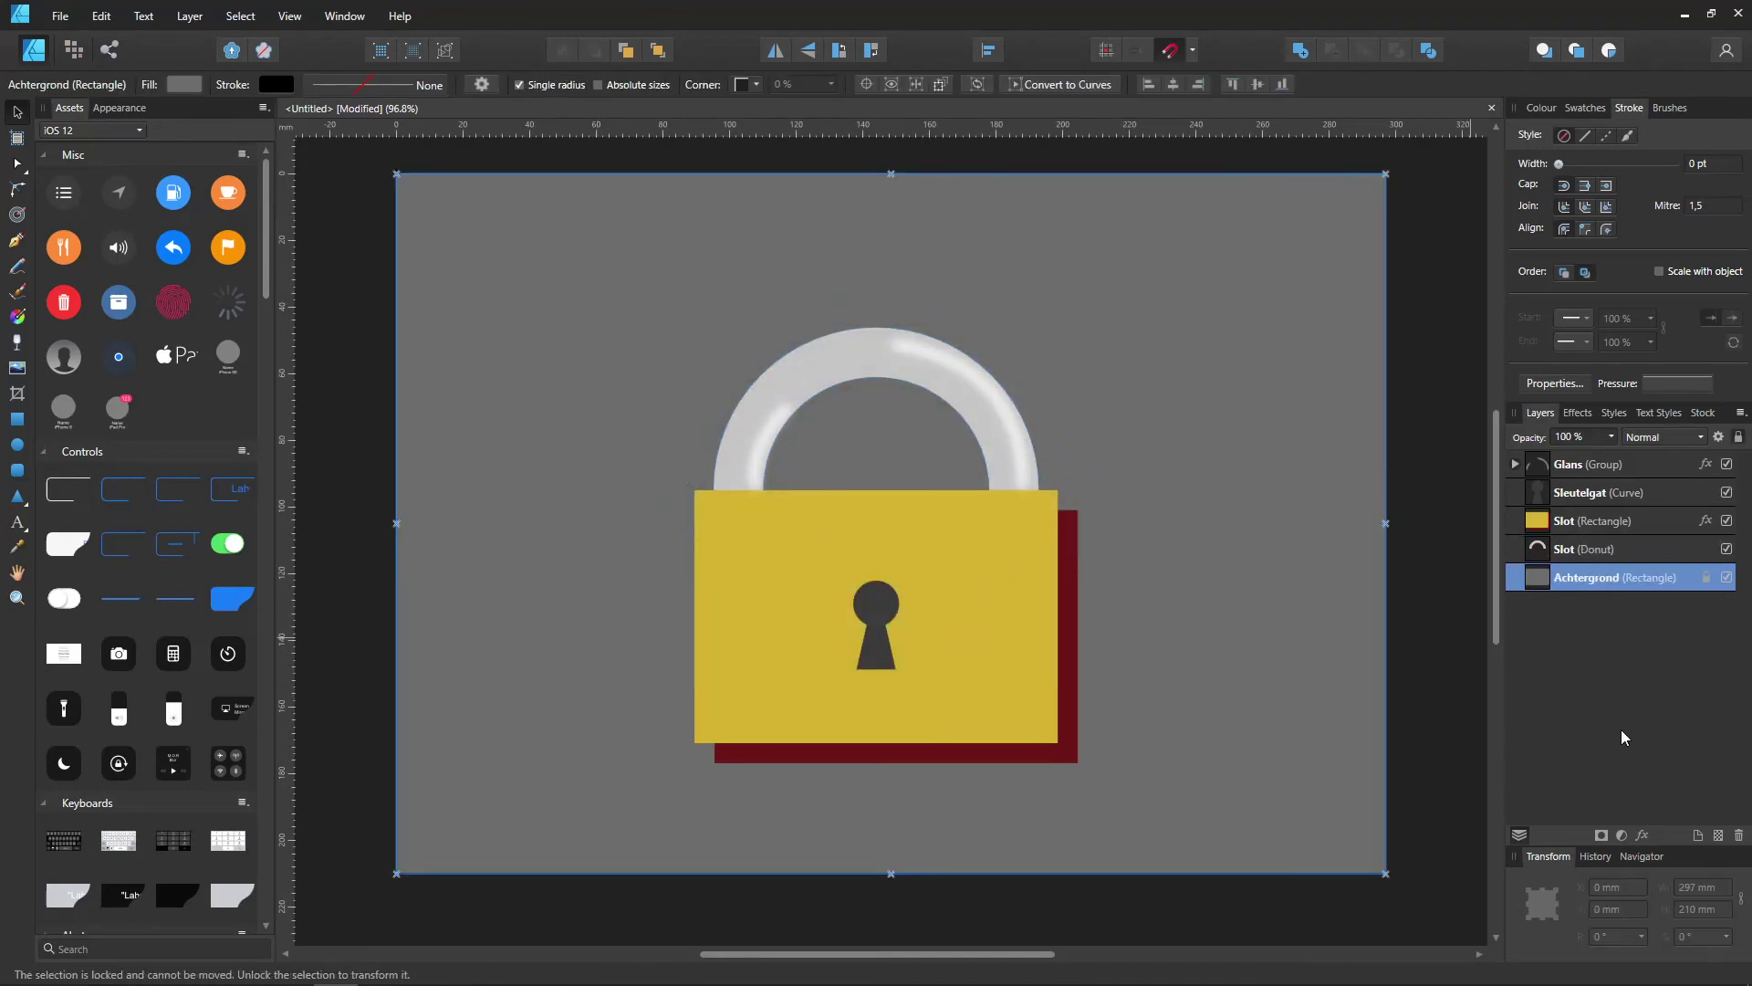